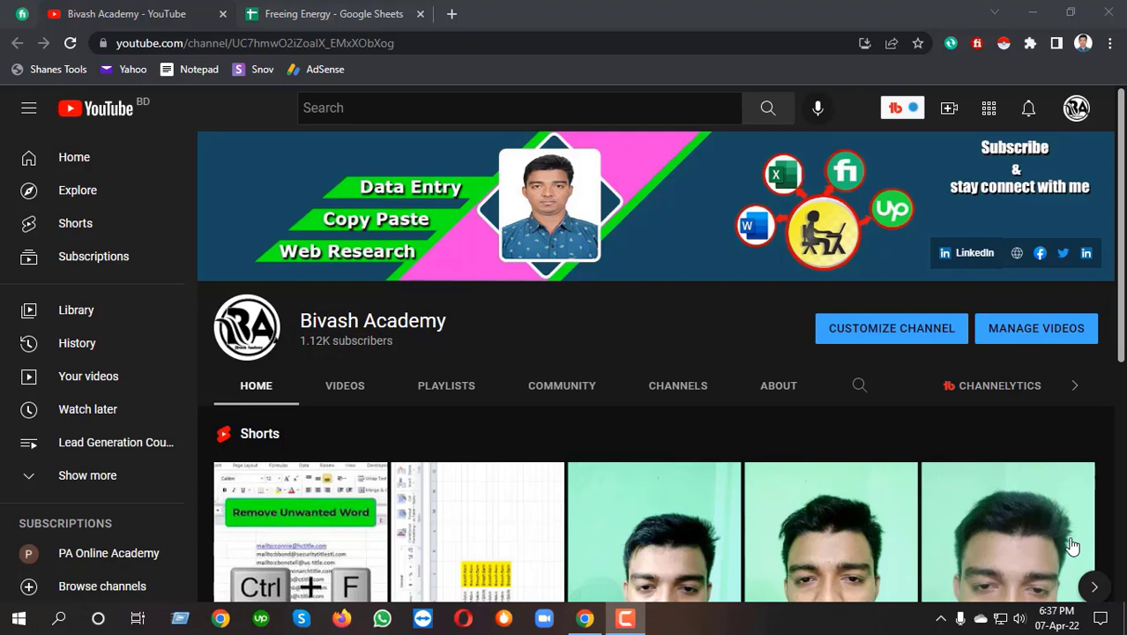
Scroll the Data Entry sheet down to row 70, the last investor, Zoma Capital.
left_click(282, 13)
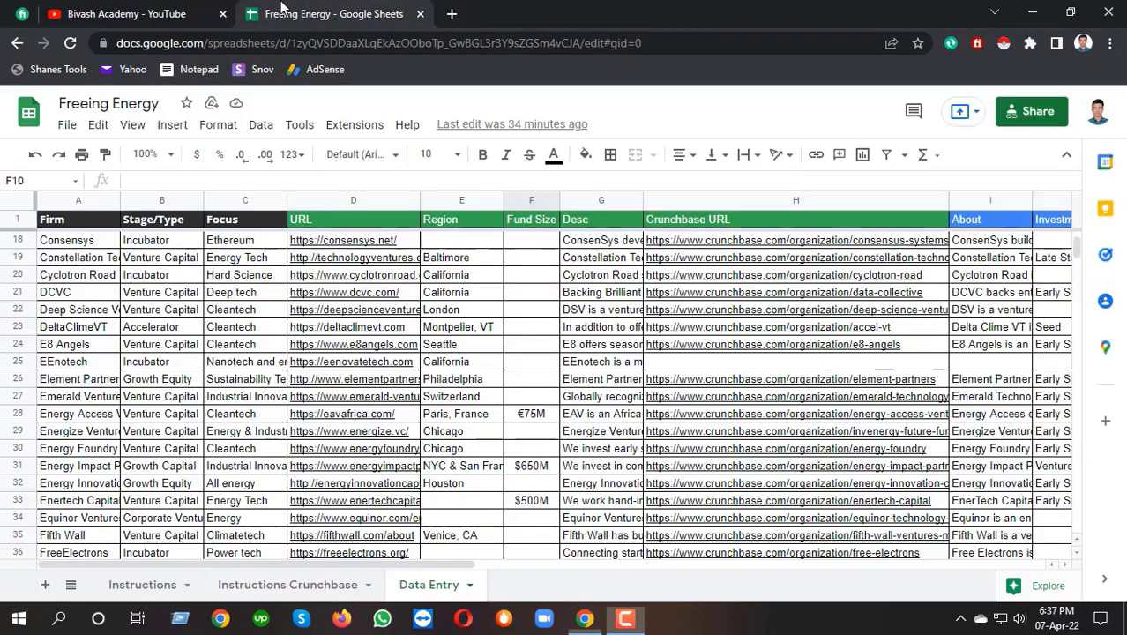
scroll(516, 396, "down", 10)
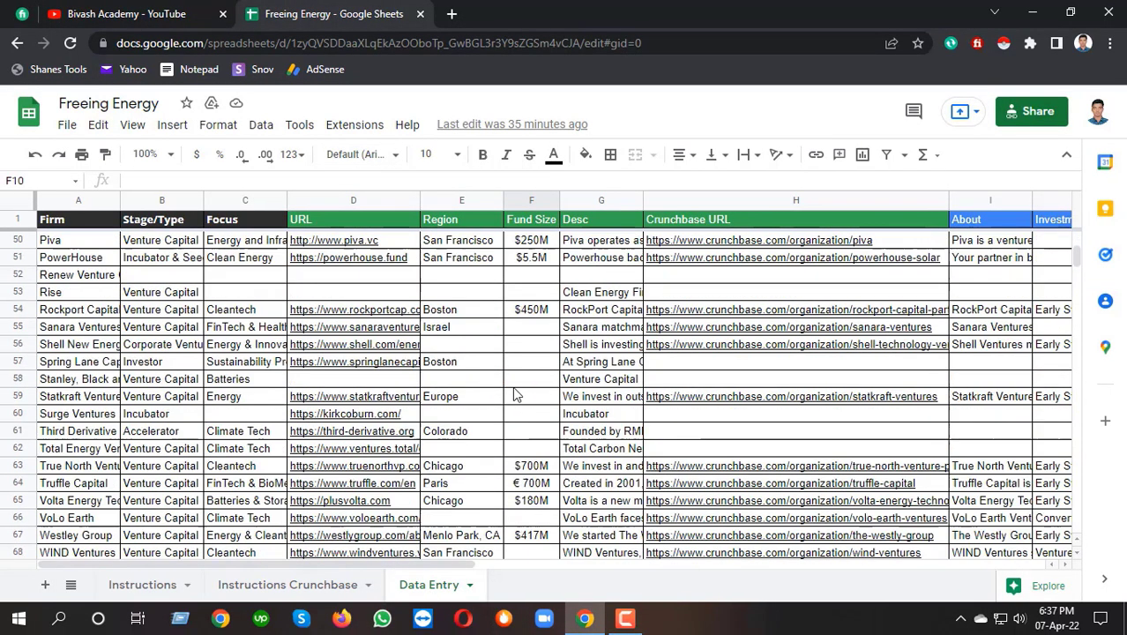
scroll(1077, 278, "down", 1)
left_click_drag(1076, 278, 1075, 272)
scroll(428, 461, "down", 3)
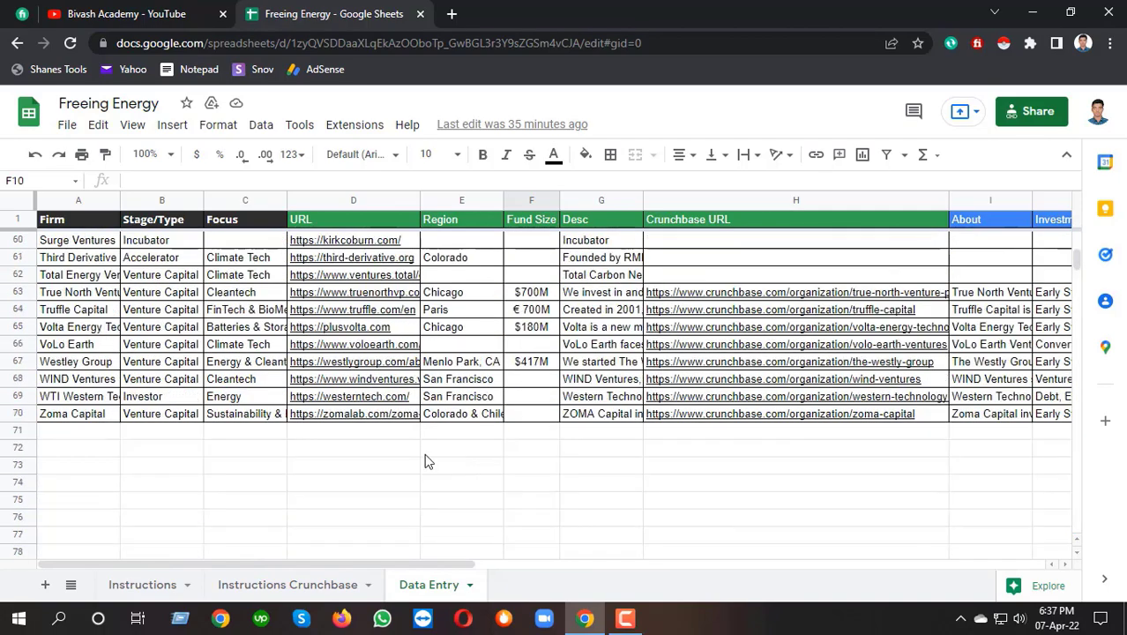
left_click(19, 414)
Return to the top, select the Firm column, then switch to the Instructions sheet.
scroll(490, 490, "up", 3)
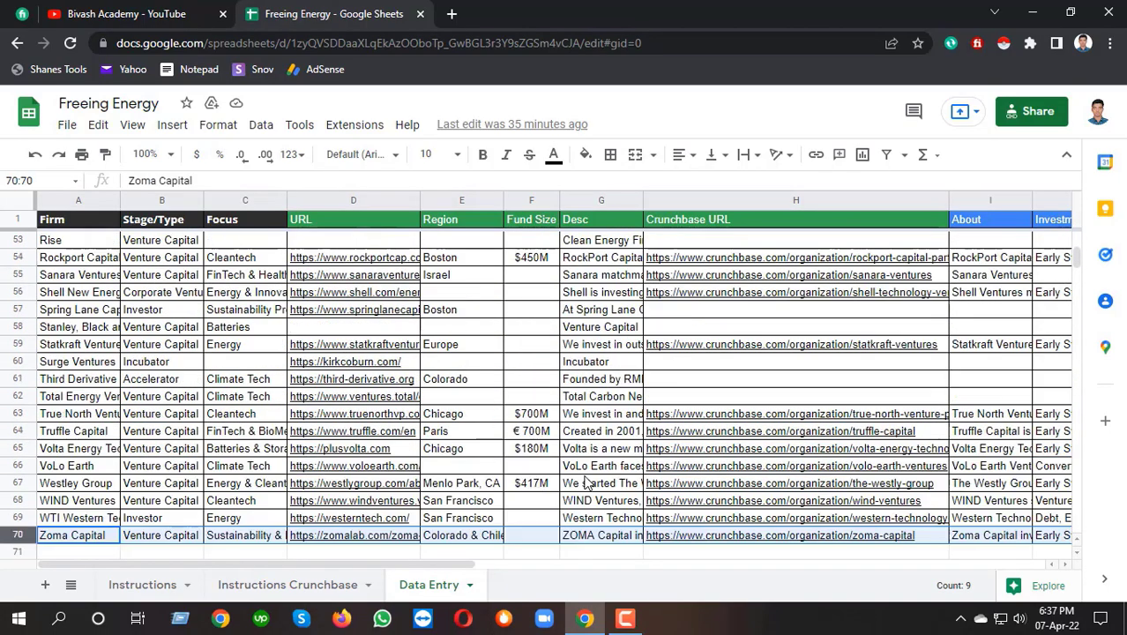
scroll(541, 479, "up", 5)
scroll(541, 479, "up", 6)
scroll(540, 479, "up", 2)
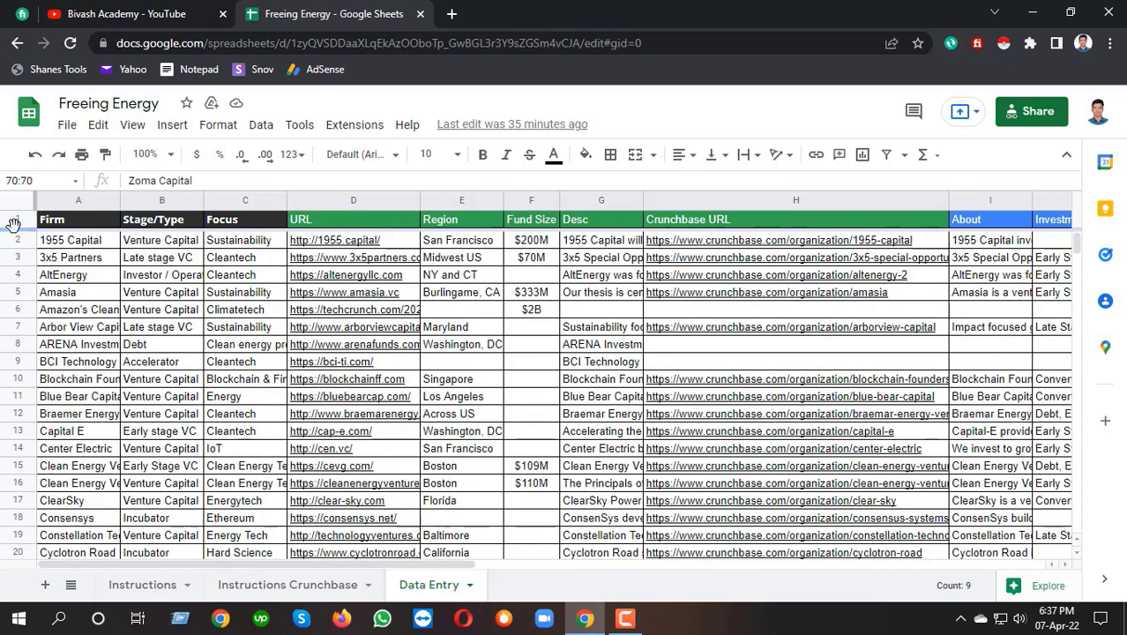
left_click(64, 201)
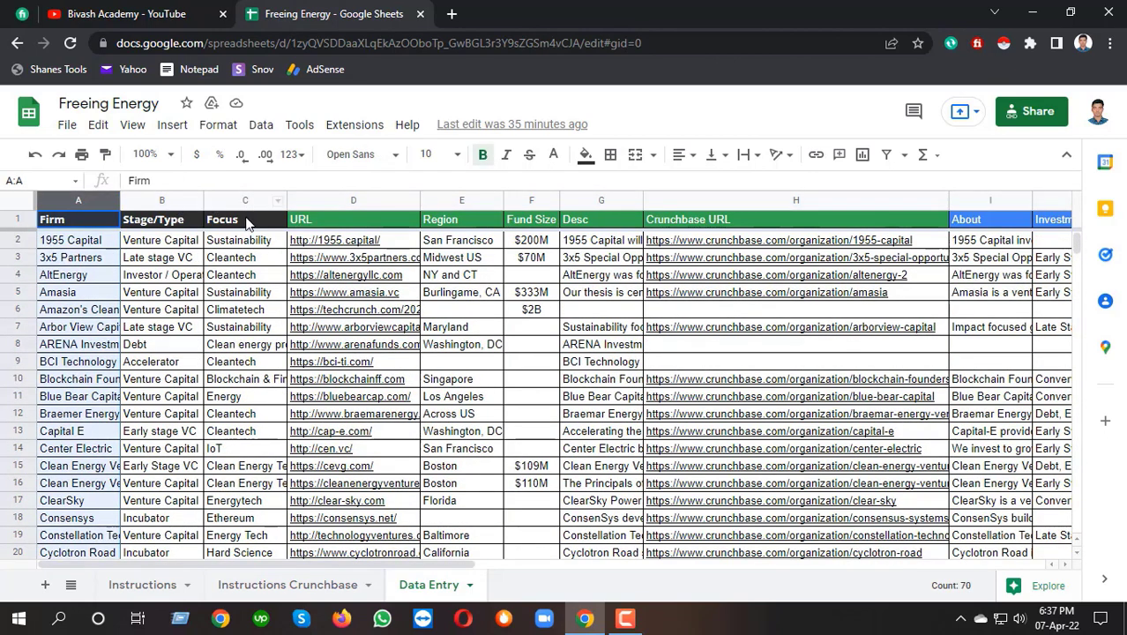
left_click(138, 582)
left_click(181, 311)
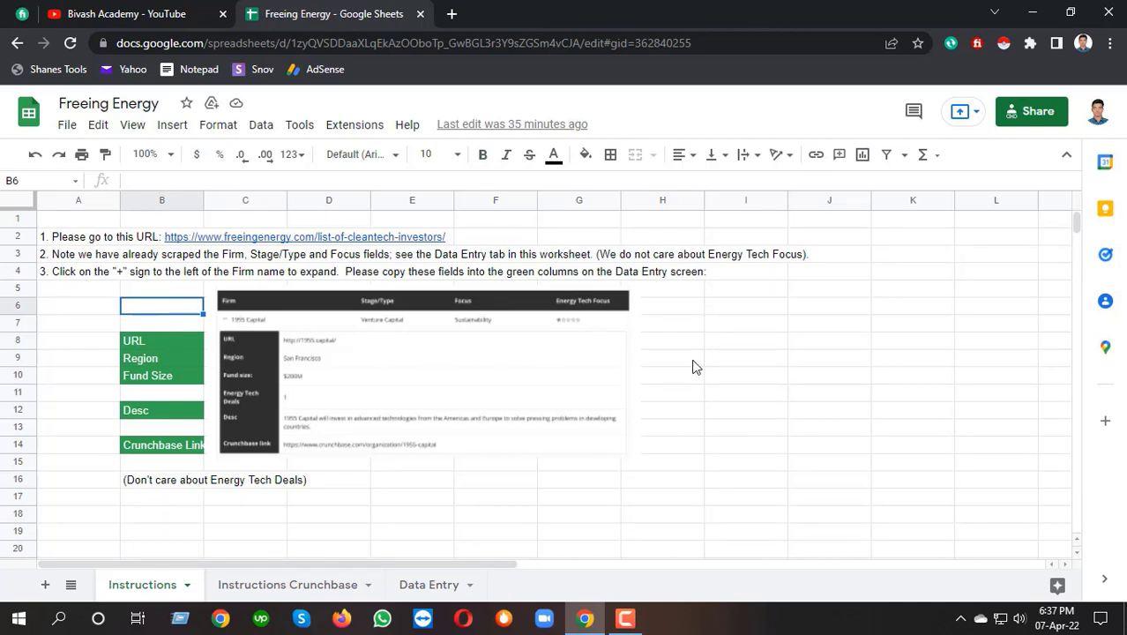
left_click(723, 322)
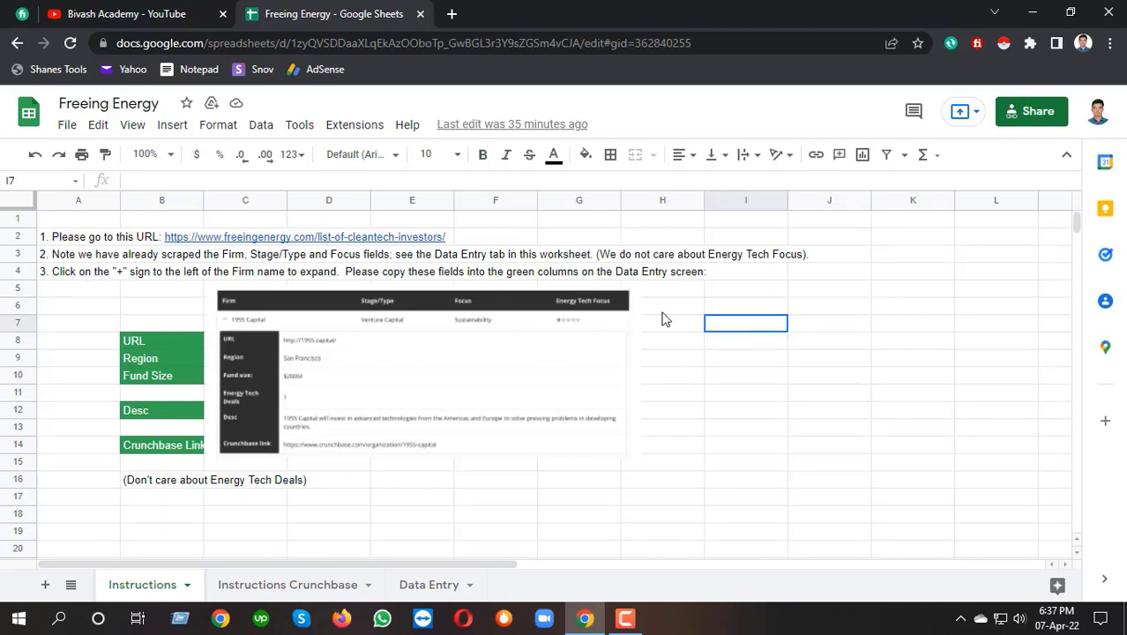
left_click(79, 236)
left_click(715, 358)
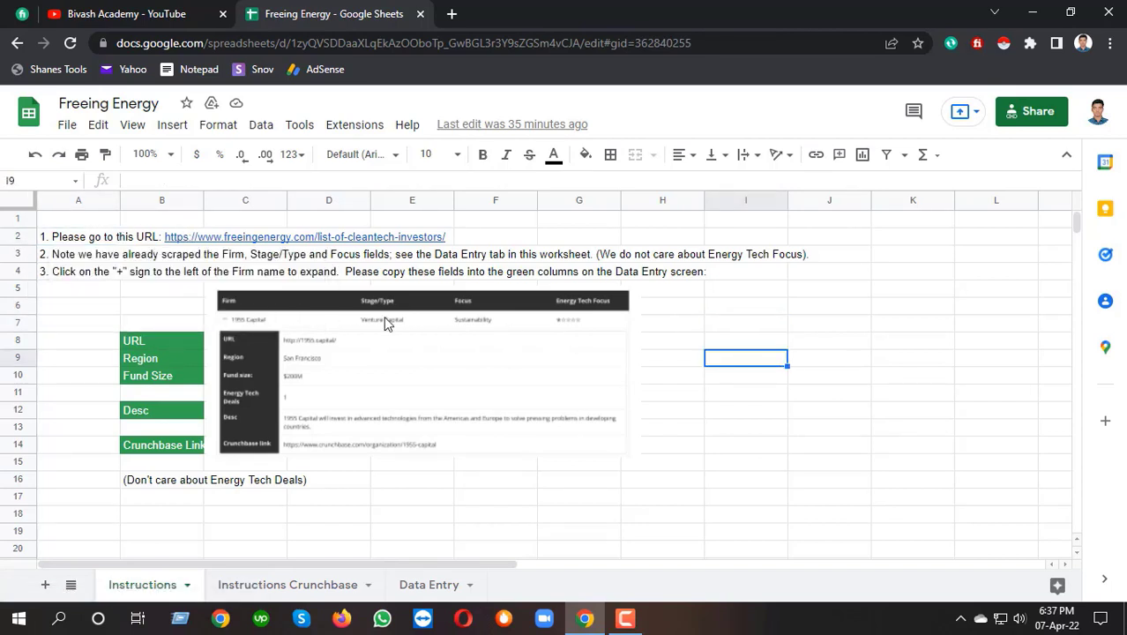
left_click(76, 256)
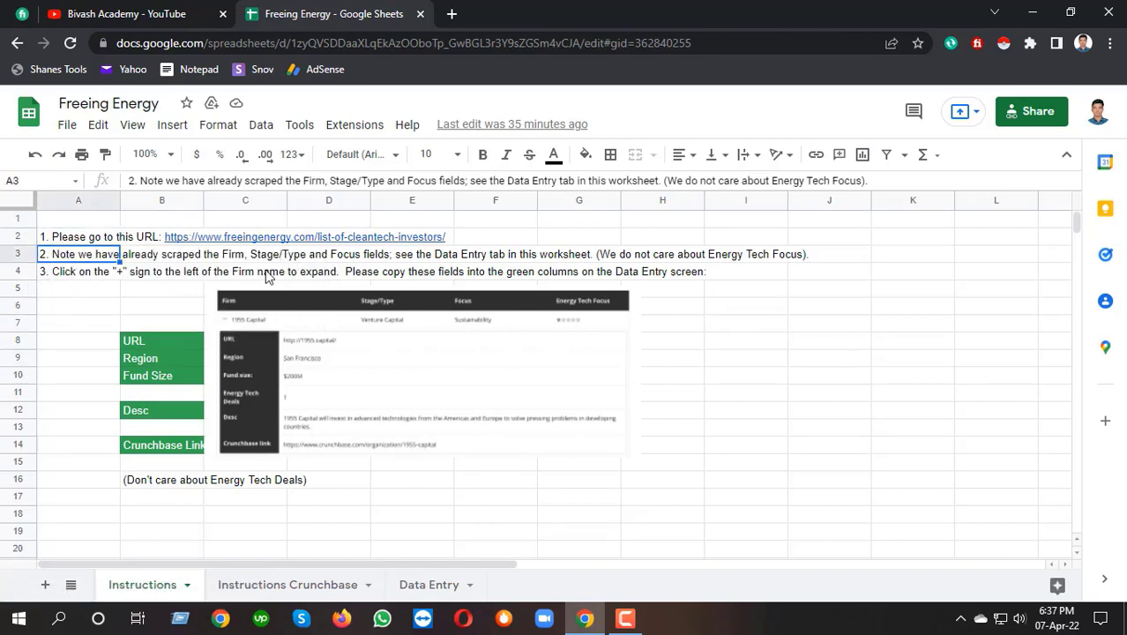
left_click(145, 343)
left_click(147, 361)
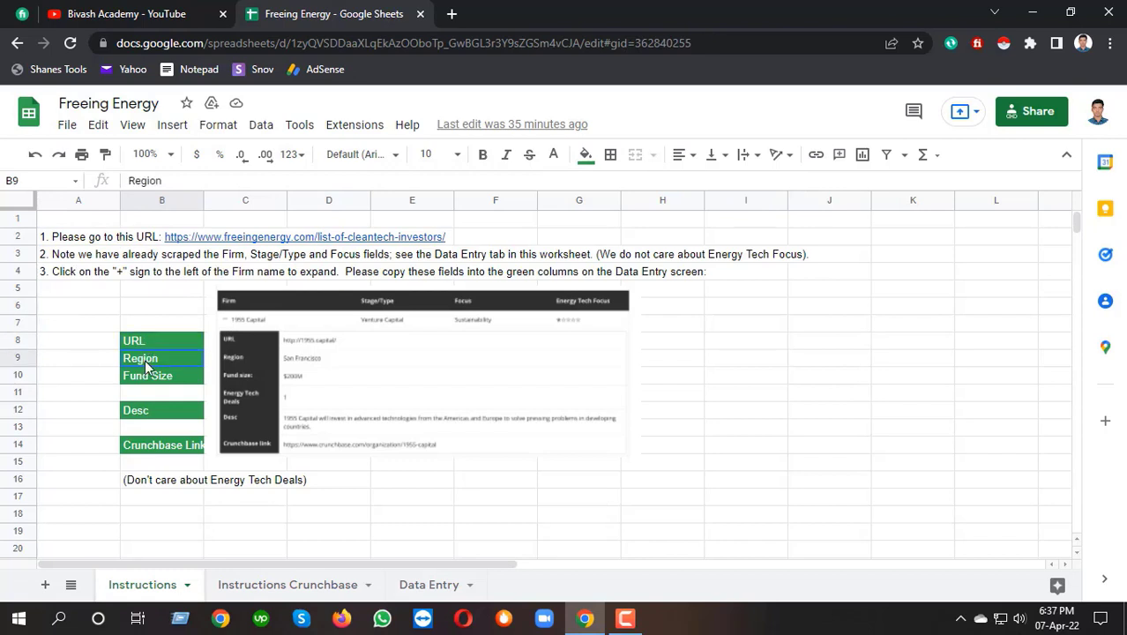
left_click(147, 381)
left_click(146, 412)
left_click(146, 444)
left_click(90, 446)
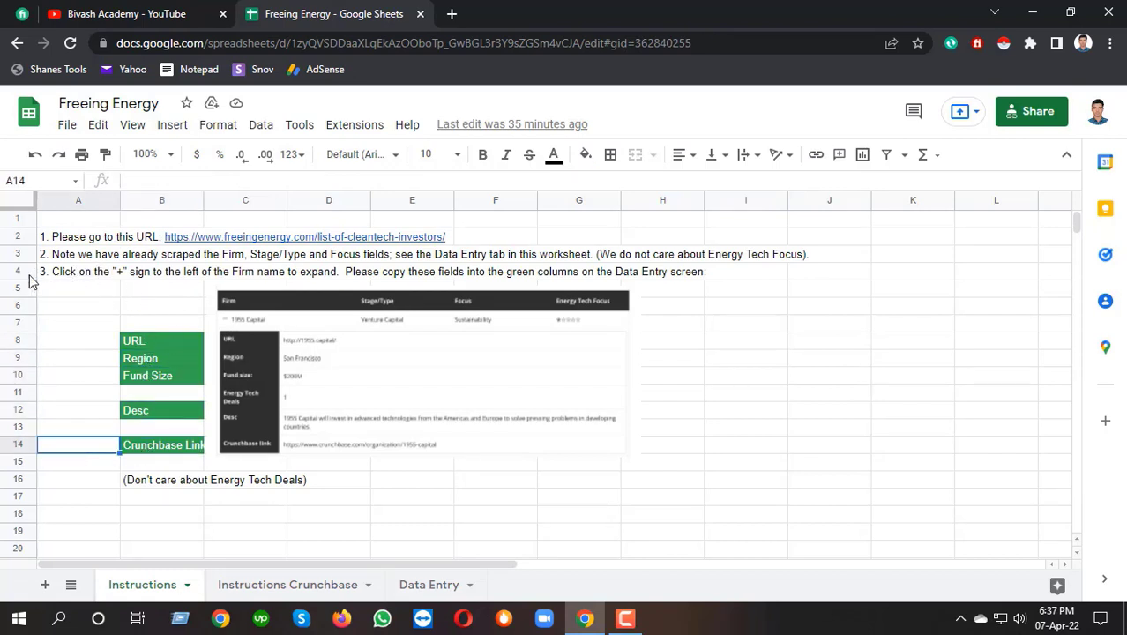
left_click(18, 271)
left_click(112, 328)
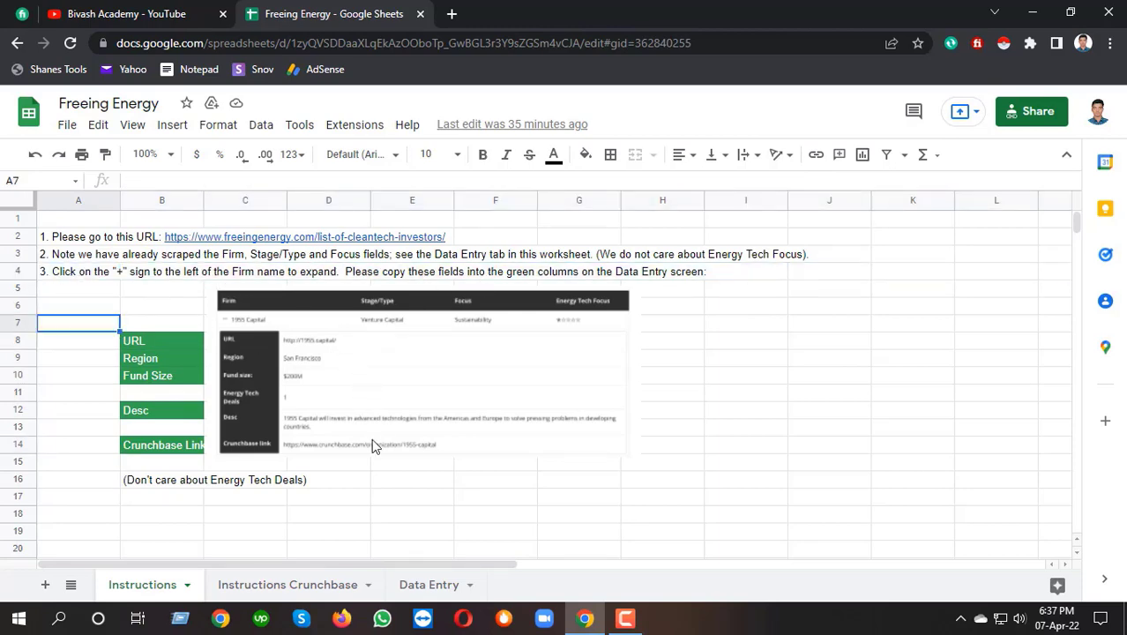
left_click(429, 583)
left_click(355, 204)
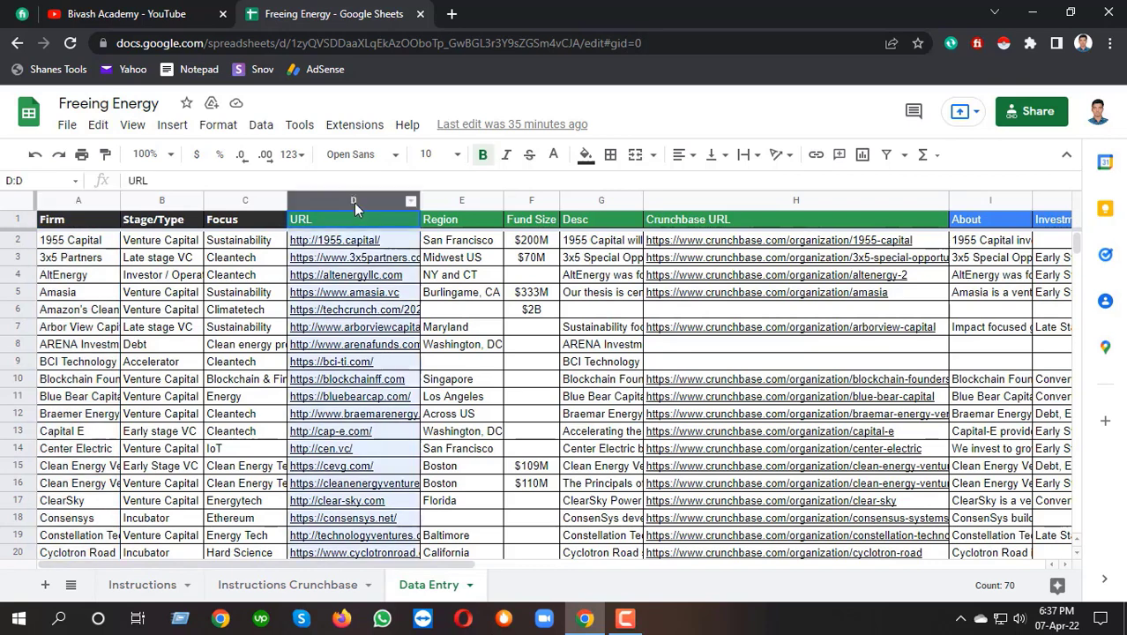
left_click(456, 203)
left_click(549, 201)
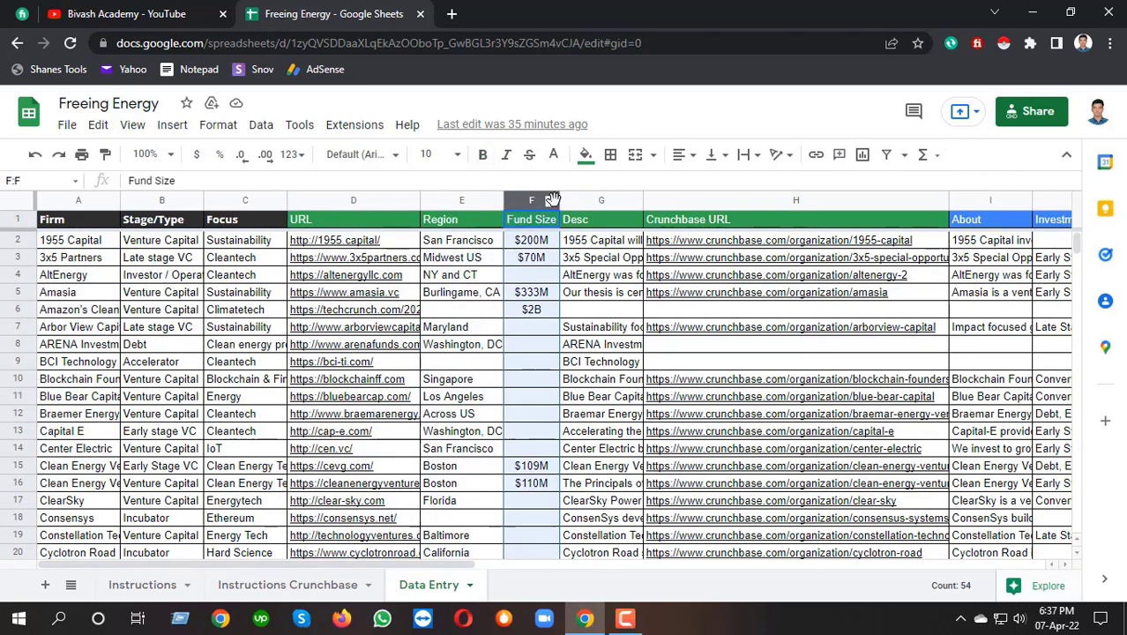
left_click(132, 585)
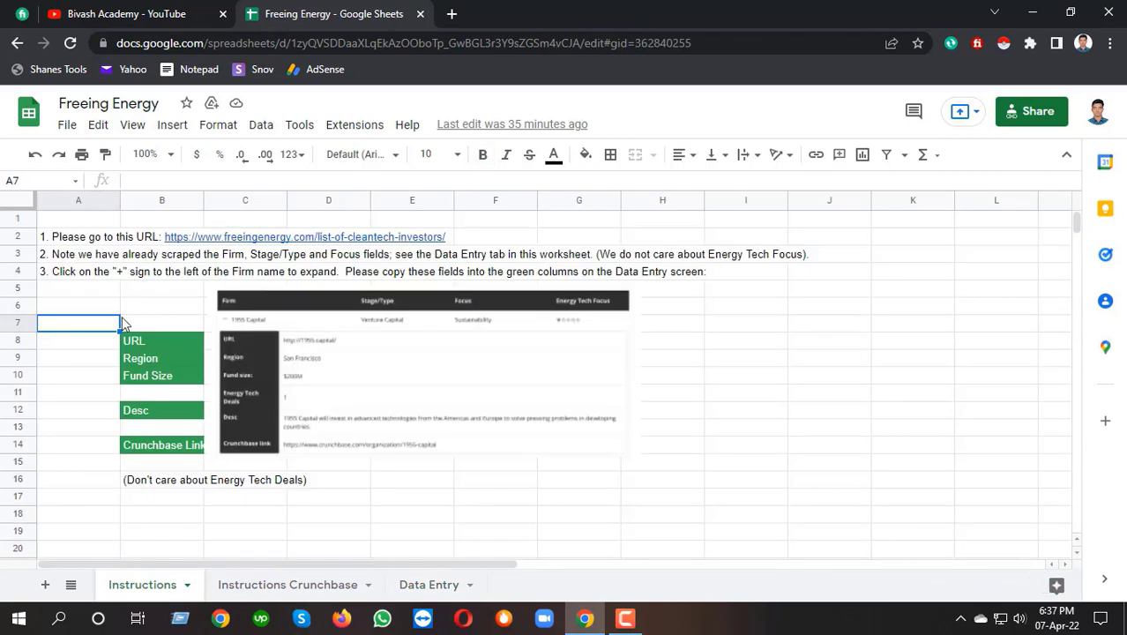
left_click(430, 584)
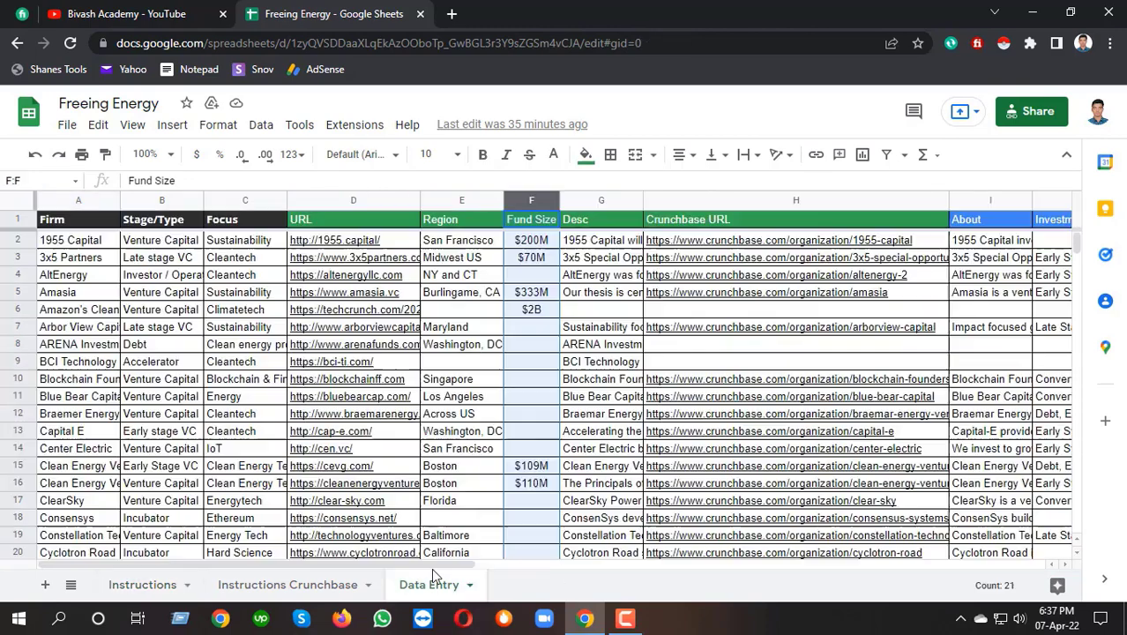
left_click(344, 200)
left_click(445, 202)
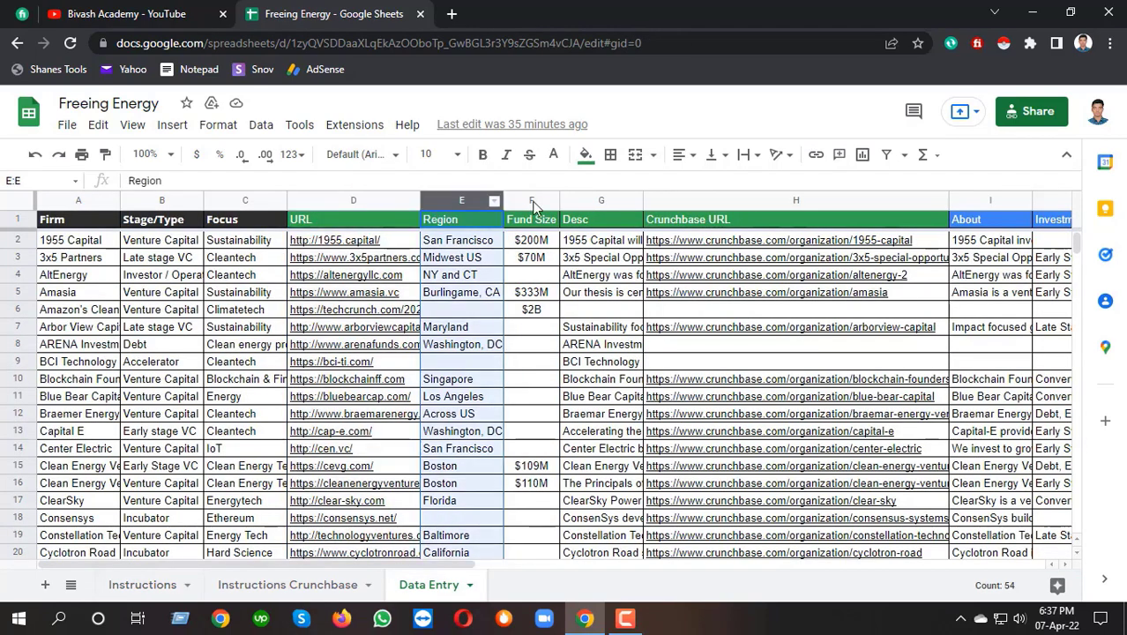
left_click(530, 201)
left_click(600, 203)
left_click(711, 208)
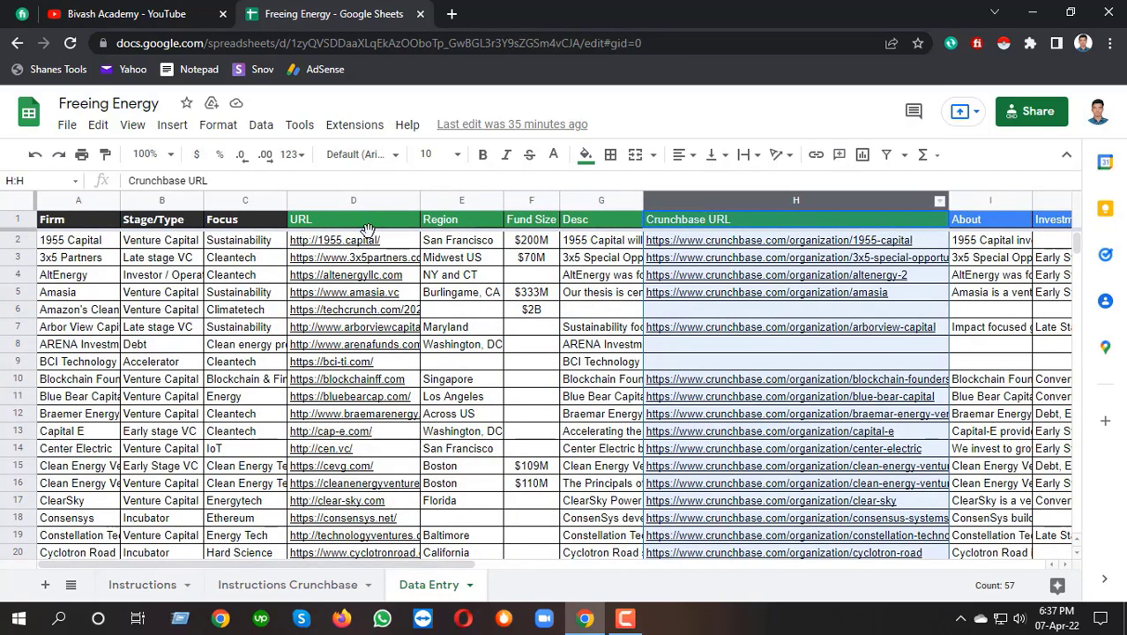
left_click(144, 585)
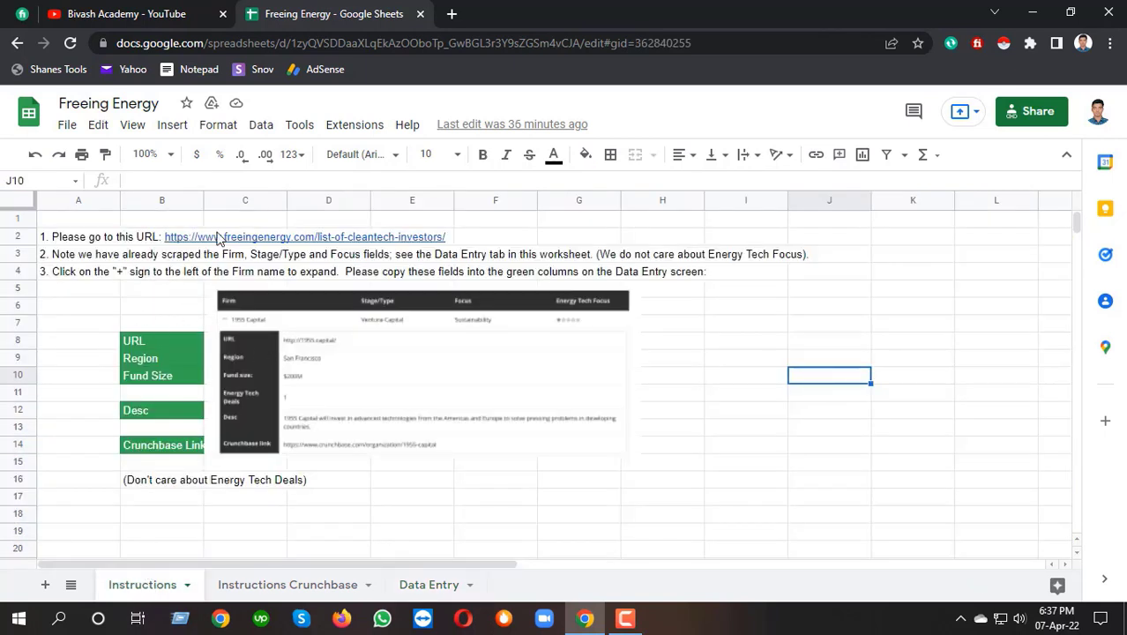
mouse_move(72, 240)
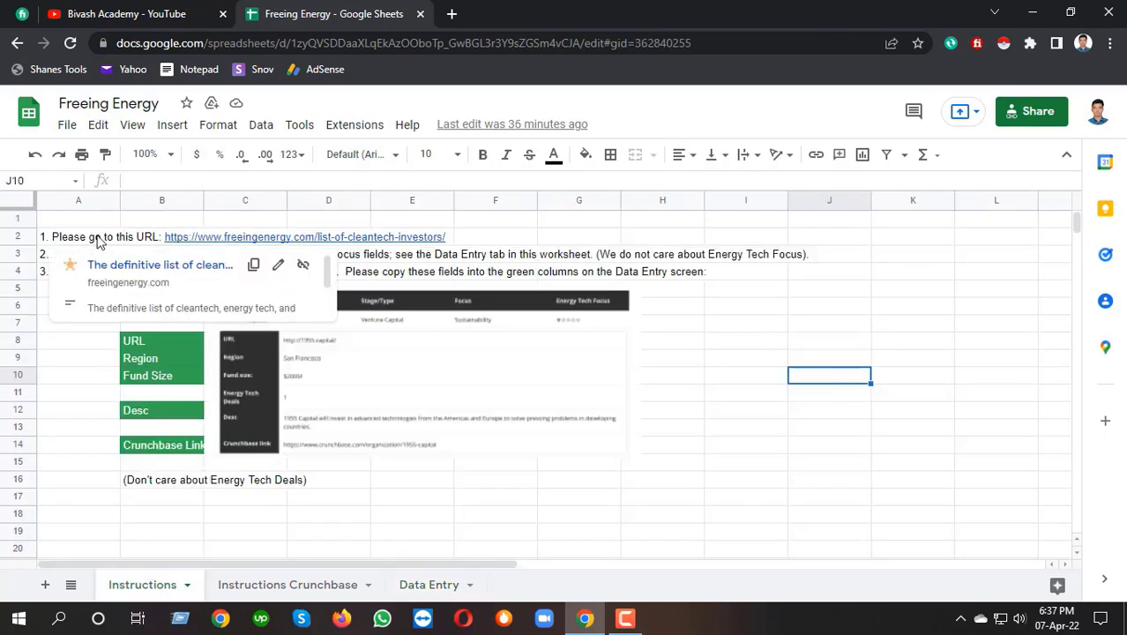
Open the freeingenergy.com cleantech investors page and scroll down to its Firm table.
left_click(128, 267)
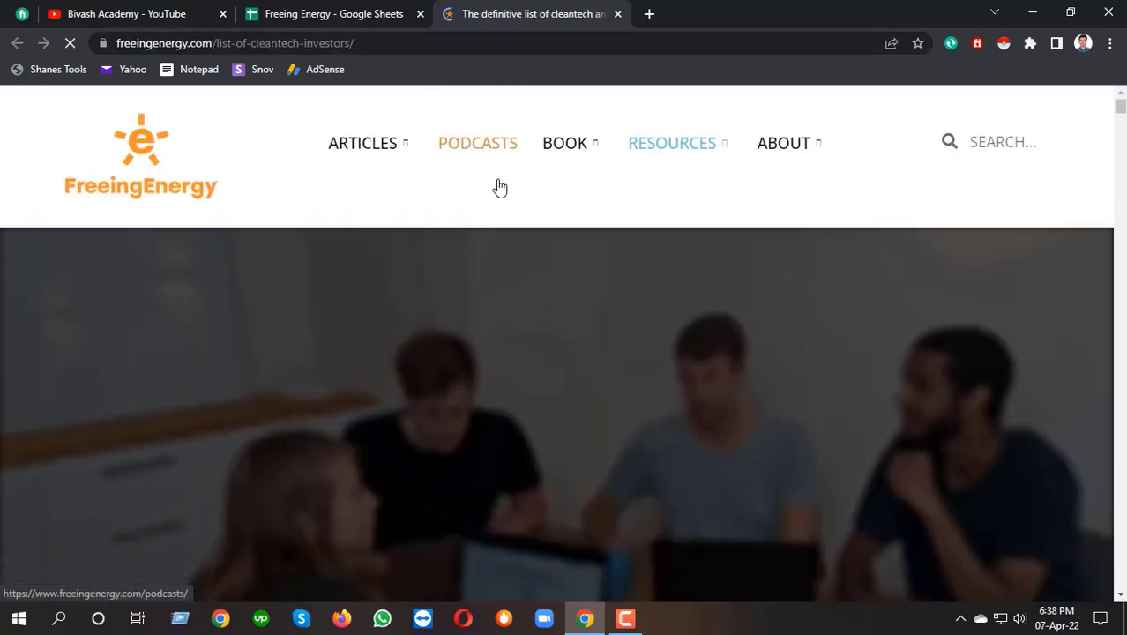
scroll(502, 211, "down", 5)
scroll(517, 249, "down", 5)
scroll(516, 249, "down", 5)
scroll(513, 247, "down", 3)
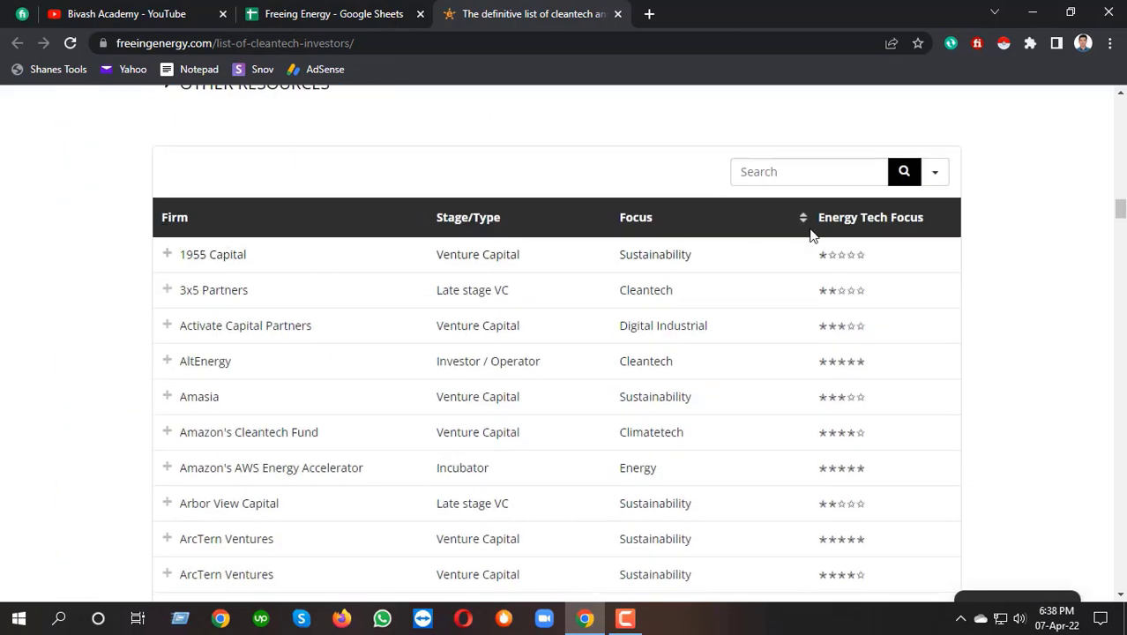
Check the spreadsheet's row 4 instruction about expanding each firm, then return to the investors page.
left_click(272, 11)
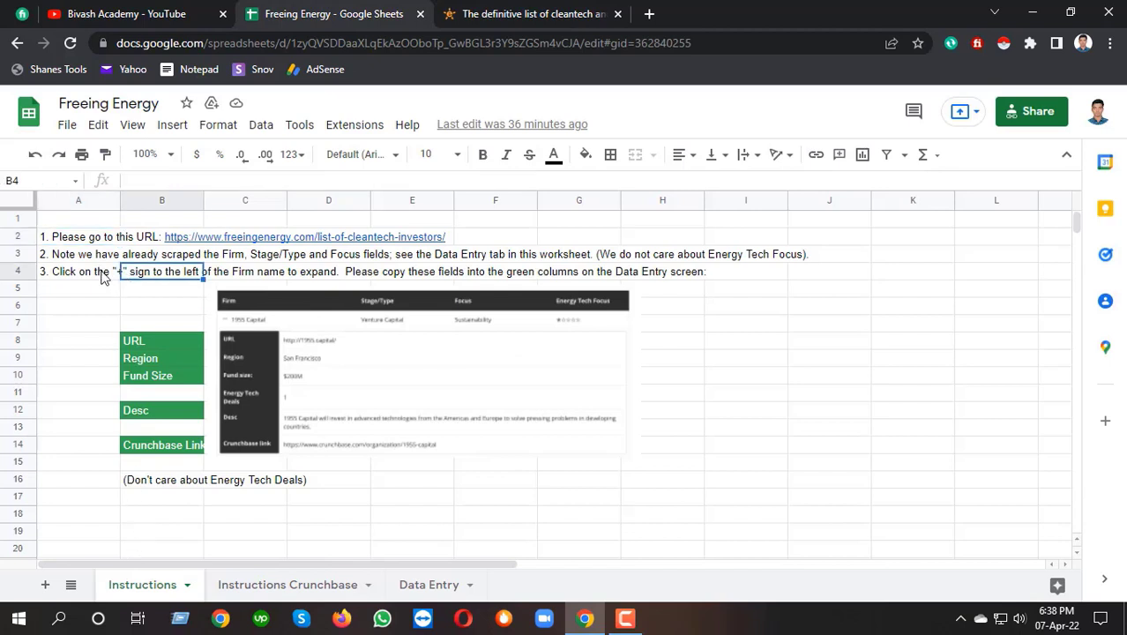
left_click(64, 273)
left_click(107, 325)
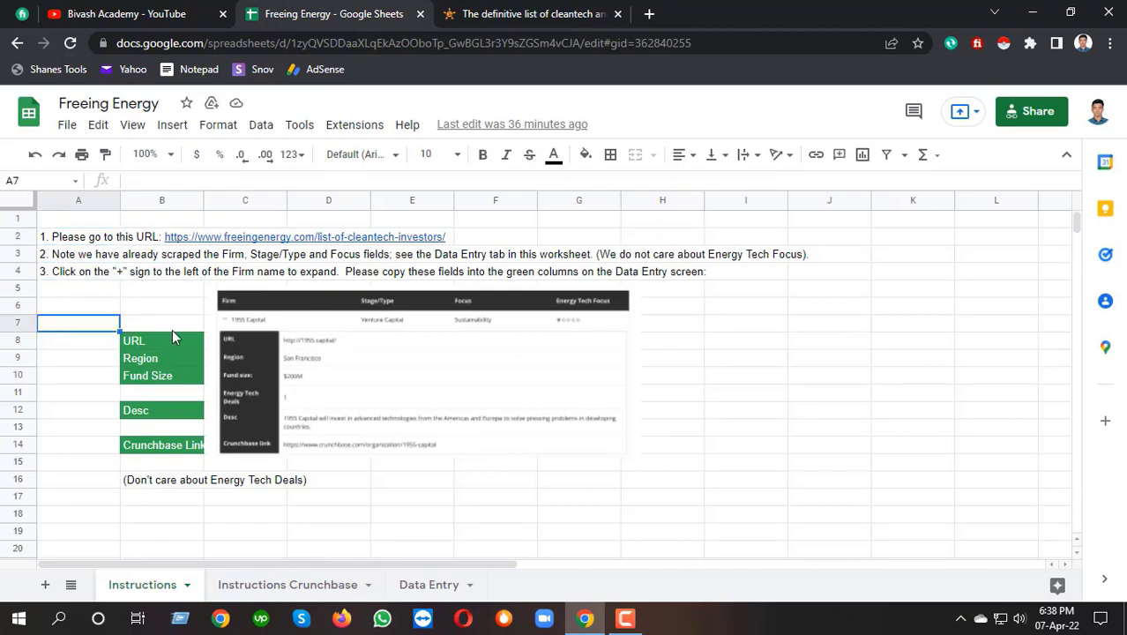
left_click(574, 13)
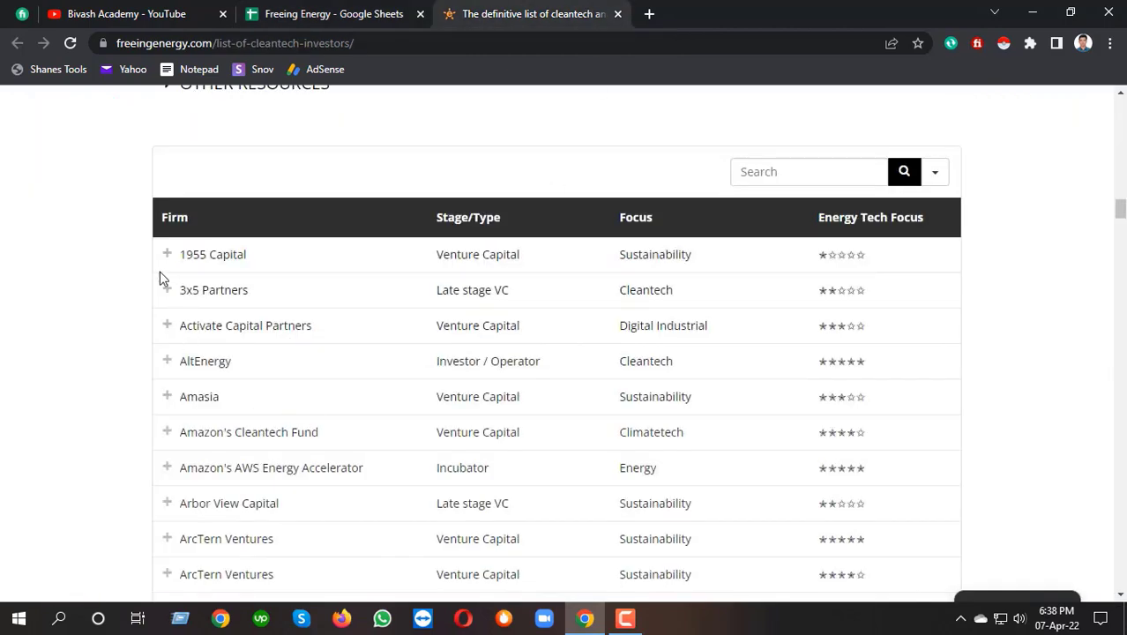
Zoom the page to 175% and expand 1955 Capital and 3x5 Partners to read their details.
key("ctrl+plus")
key("ctrl+plus")
key("ctrl+plus")
key("ctrl+plus")
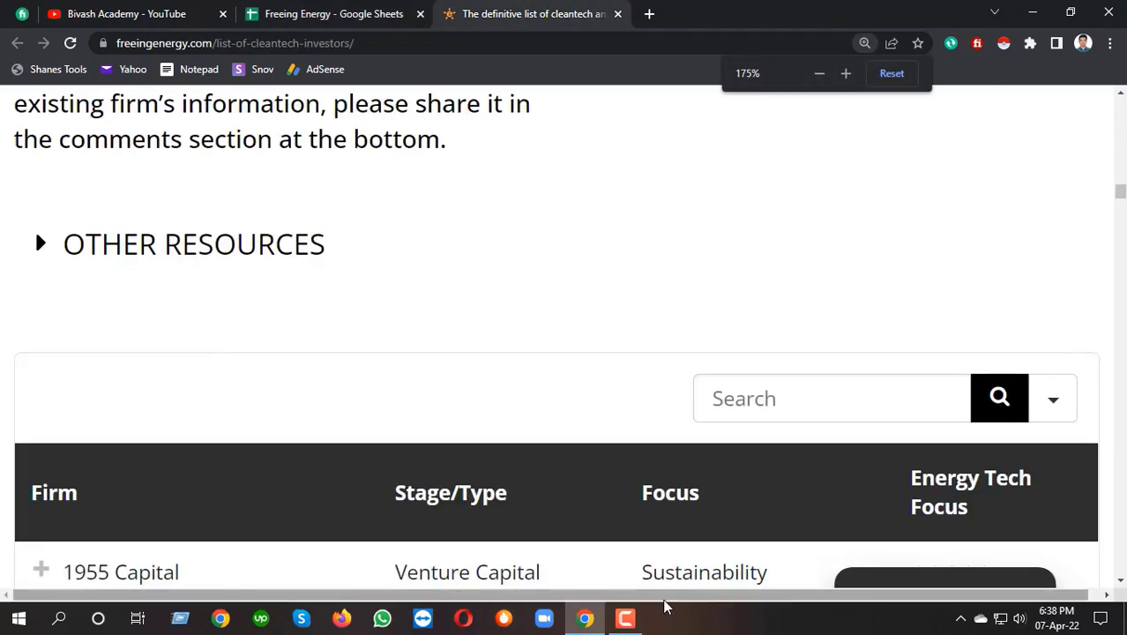
scroll(132, 432, "down", 3)
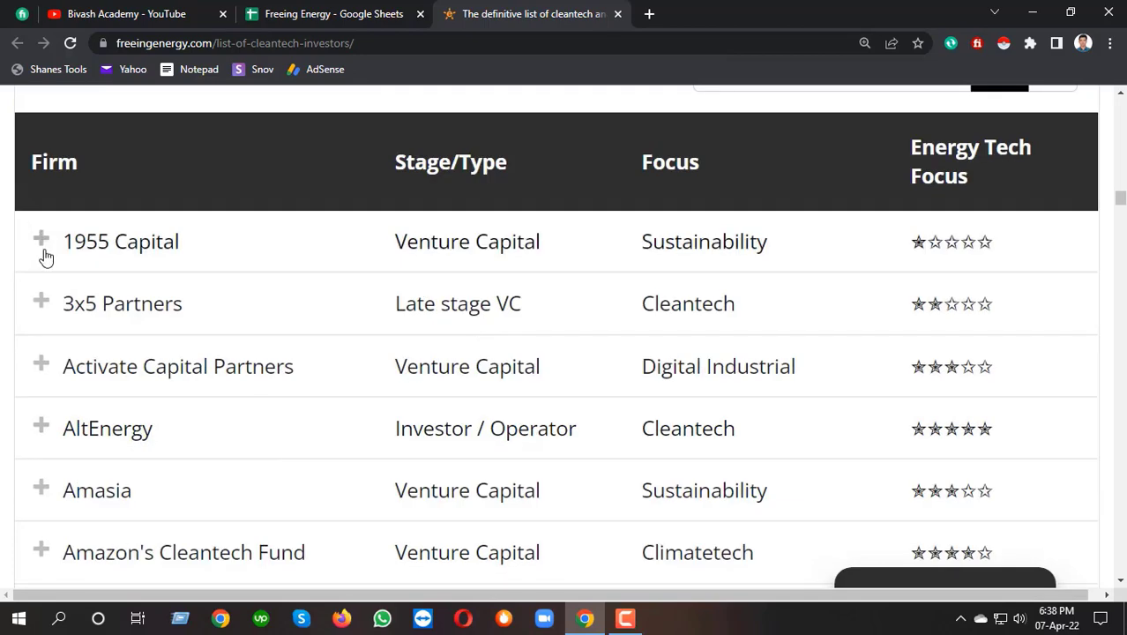
left_click(41, 242)
scroll(233, 302, "down", 2)
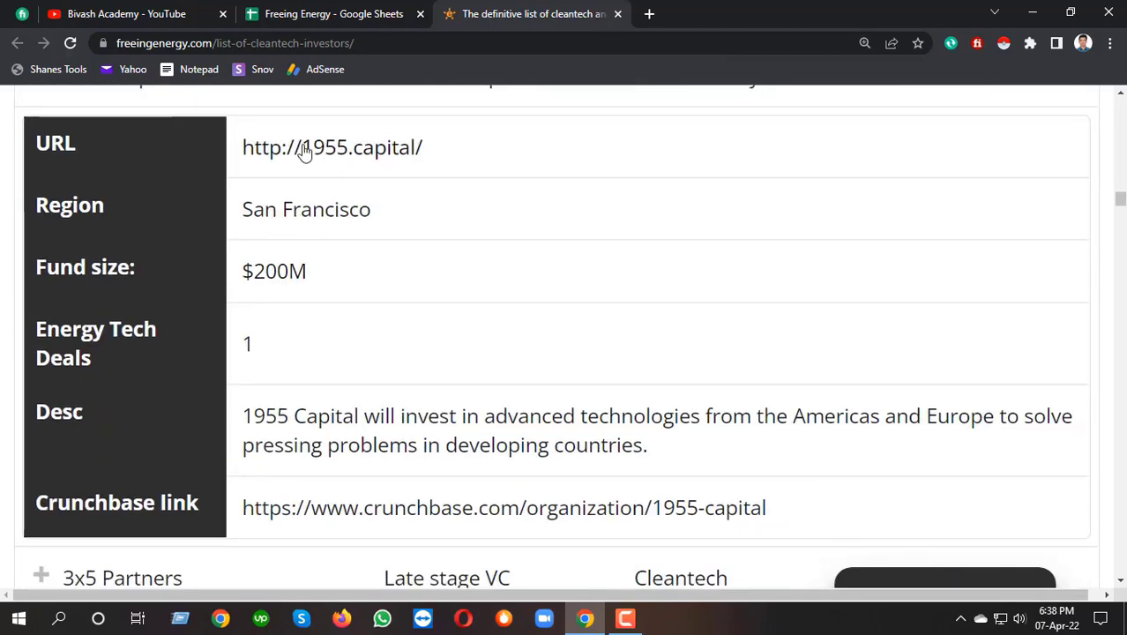
scroll(302, 353, "down", 2)
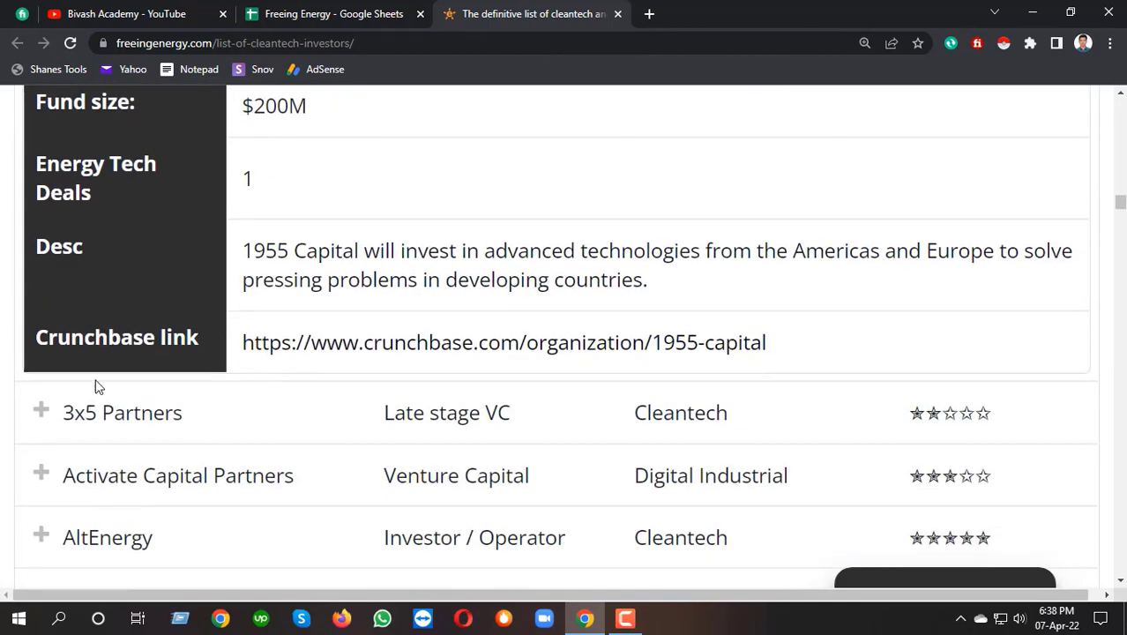
left_click(41, 411)
scroll(134, 371, "down", 4)
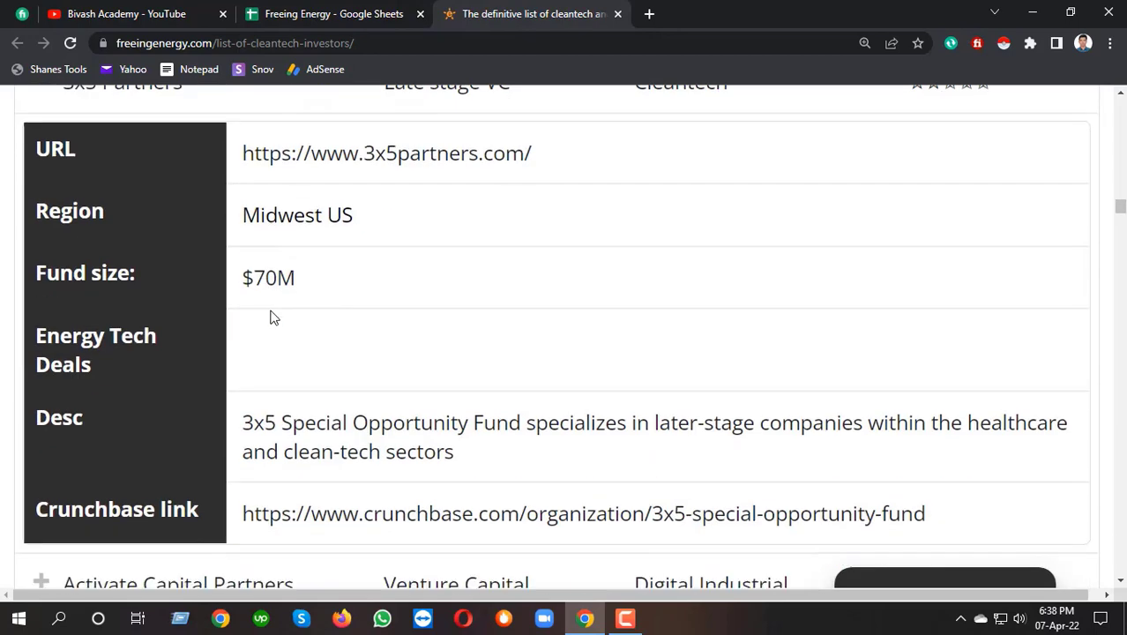
scroll(139, 340, "up", 2)
scroll(137, 294, "up", 1)
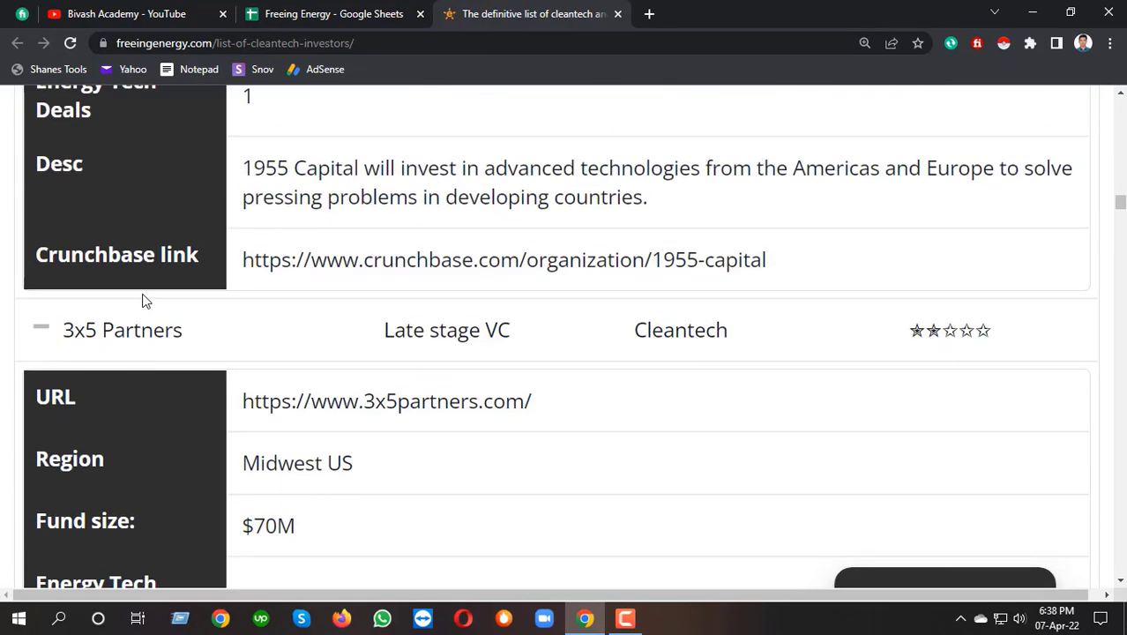
Zoom back out to 110%, collapse both firms' details, and go back to the spreadsheet.
key("ctrl+minus")
key("ctrl+minus")
scroll(146, 293, "up", 3)
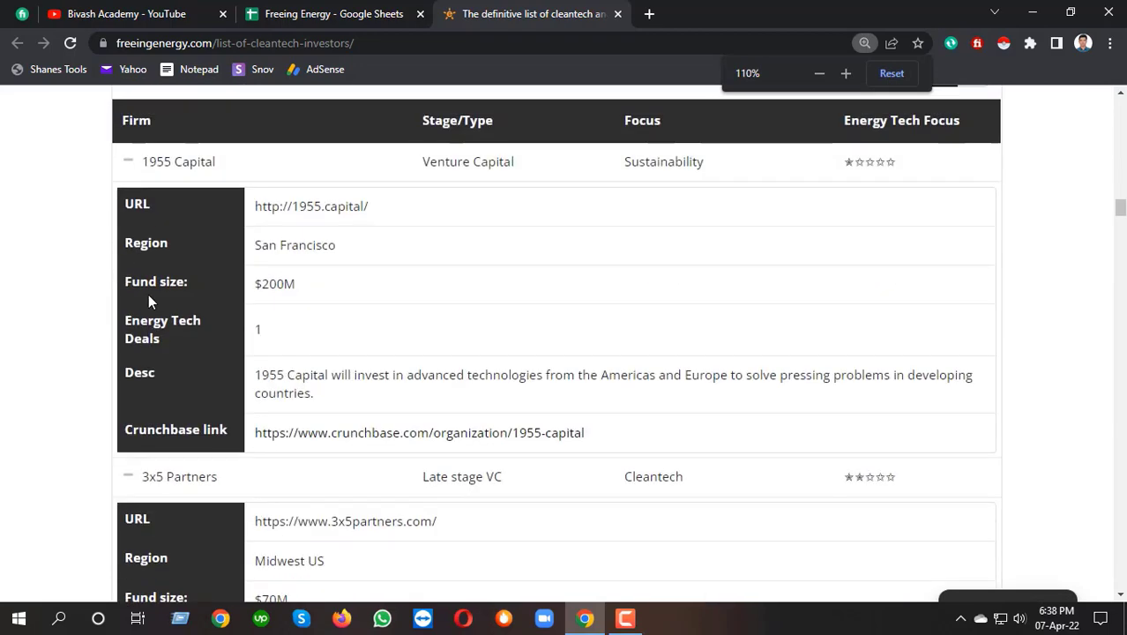
scroll(148, 294, "up", 1)
left_click(129, 247)
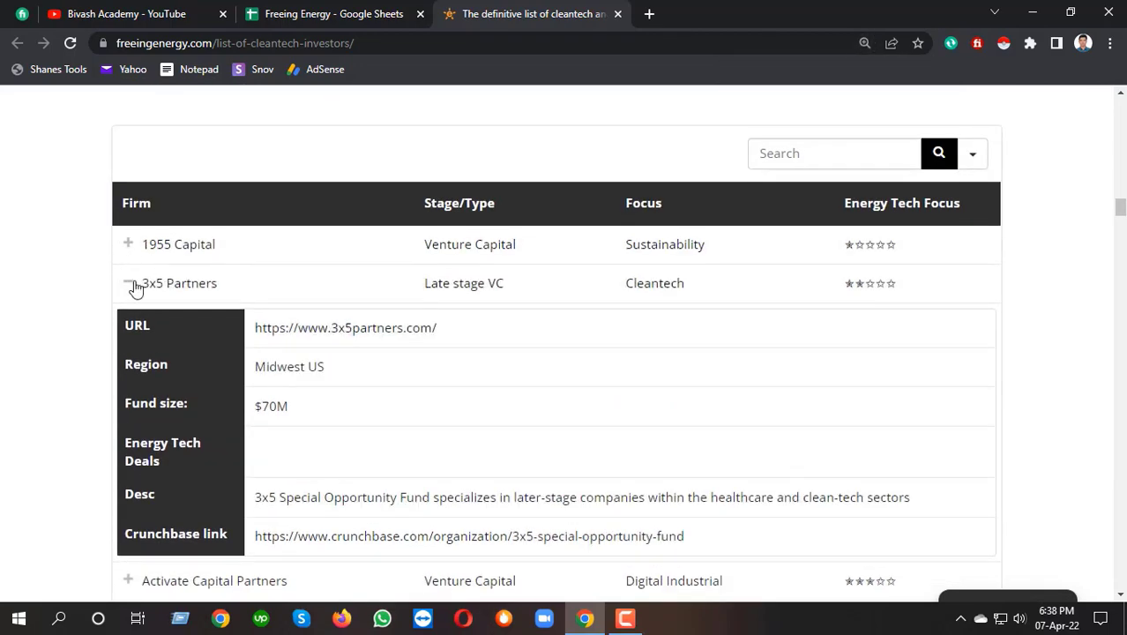
left_click(130, 283)
left_click(336, 13)
mouse_move(284, 346)
left_mouse_down()
mouse_move(445, 377)
mouse_move(359, 370)
left_mouse_up()
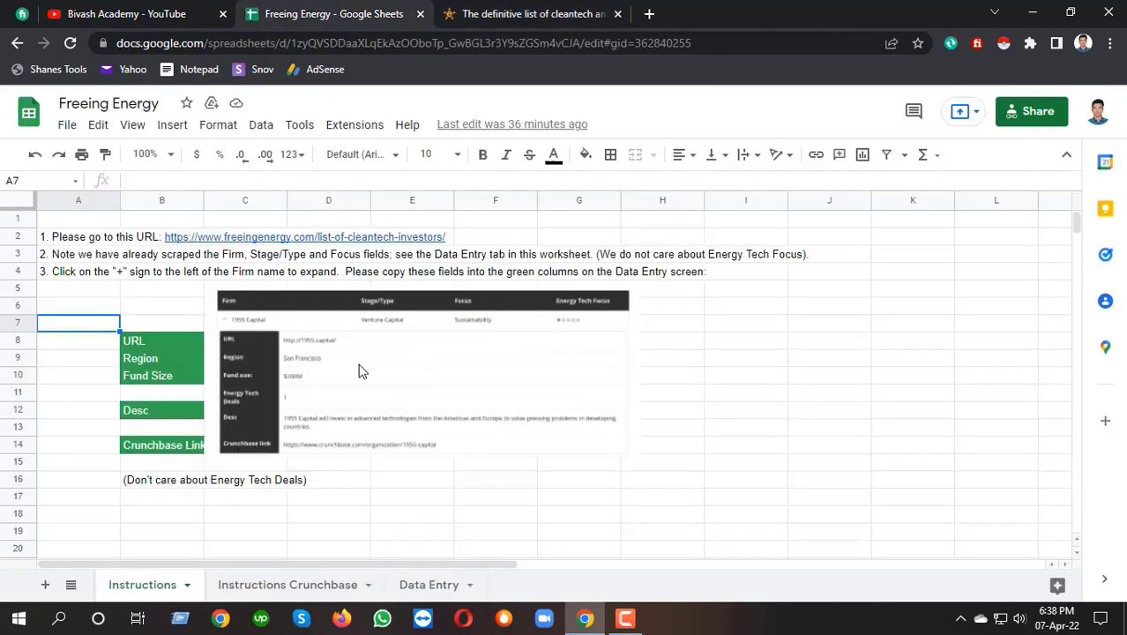
On the Data Entry sheet, check the URL column D and Crunchbase URL column H.
left_click(445, 585)
left_click(390, 202)
left_click(726, 201)
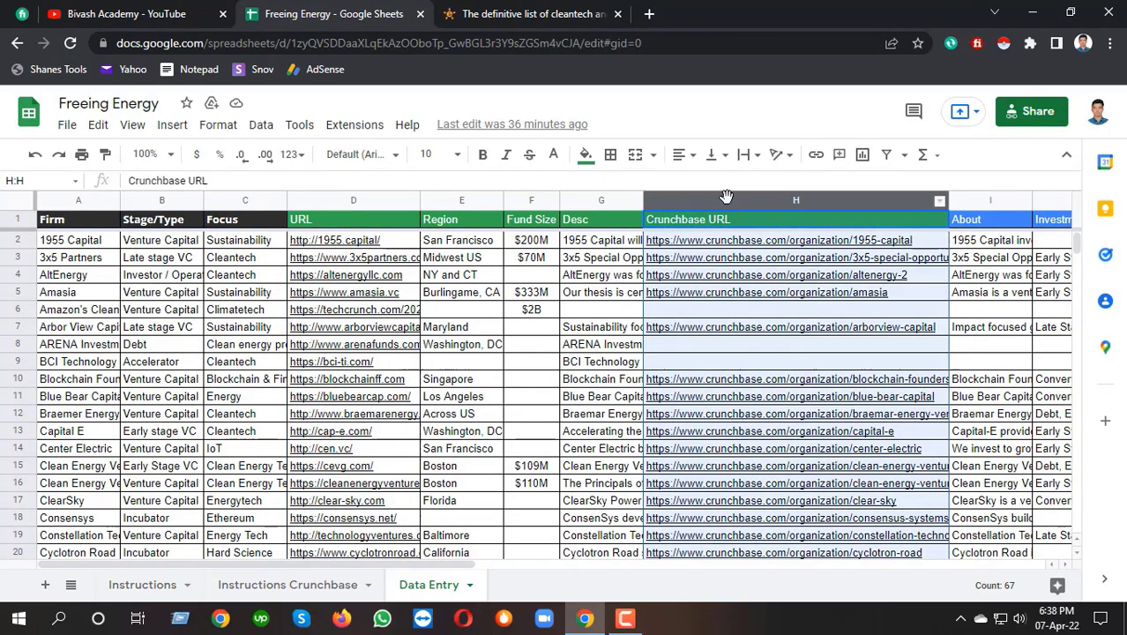
Back on the investors list, try launching the data scraper, then open a new browser tab.
left_click(511, 11)
scroll(393, 375, "down", 3)
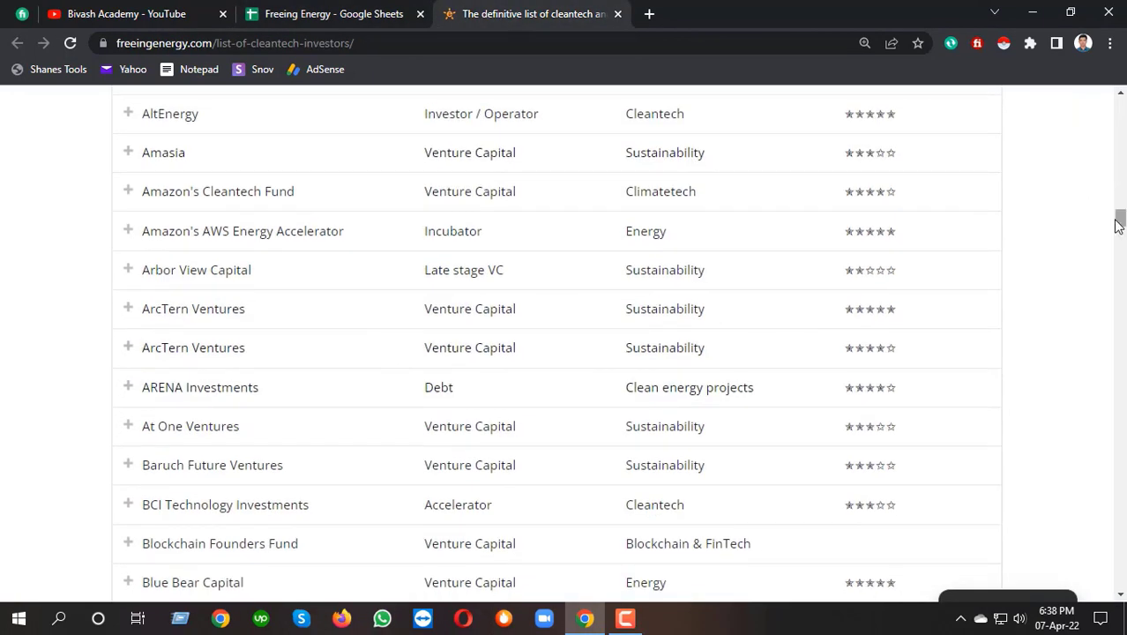
left_click_drag(1119, 218, 1120, 210)
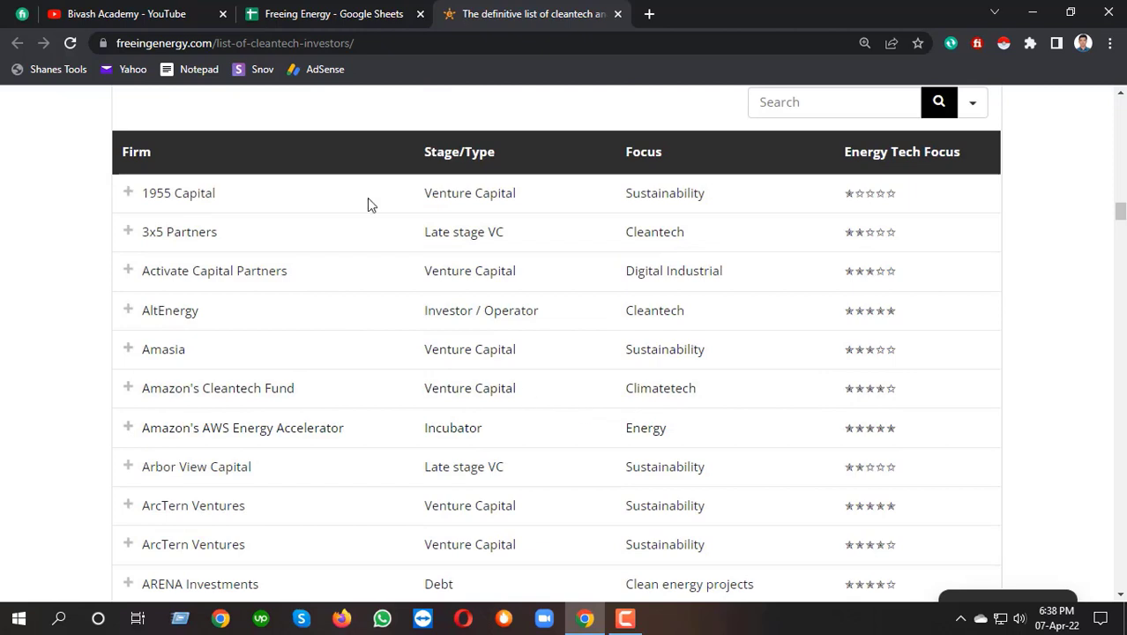
left_click(1004, 49)
left_click(650, 14)
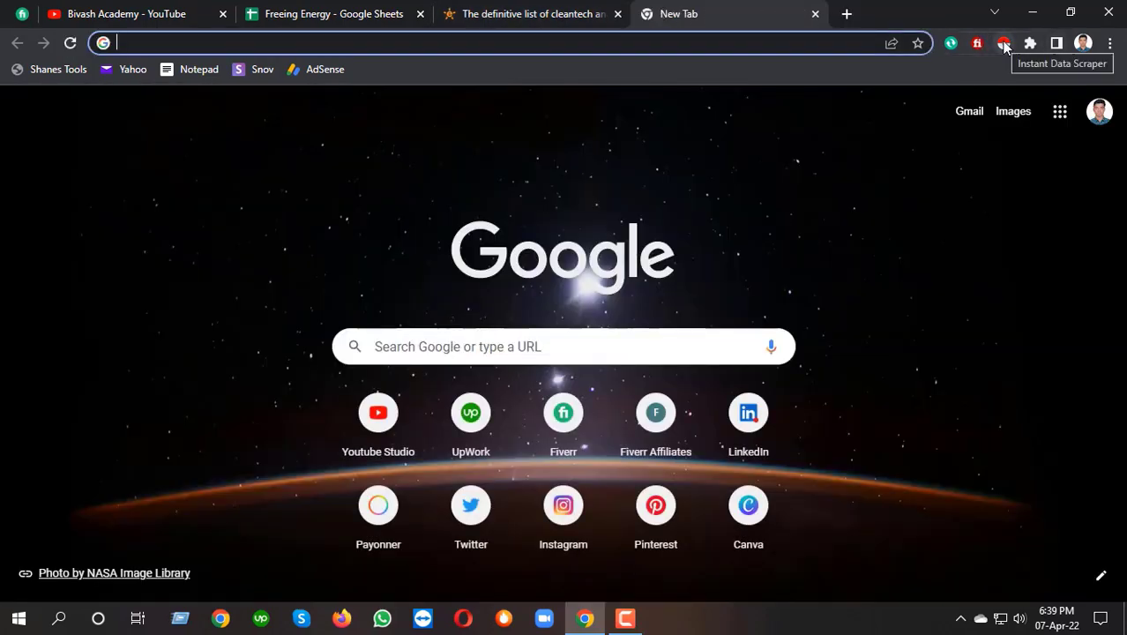
Search for 'instant data scraper' and open its Chrome Web Store page.
type("i")
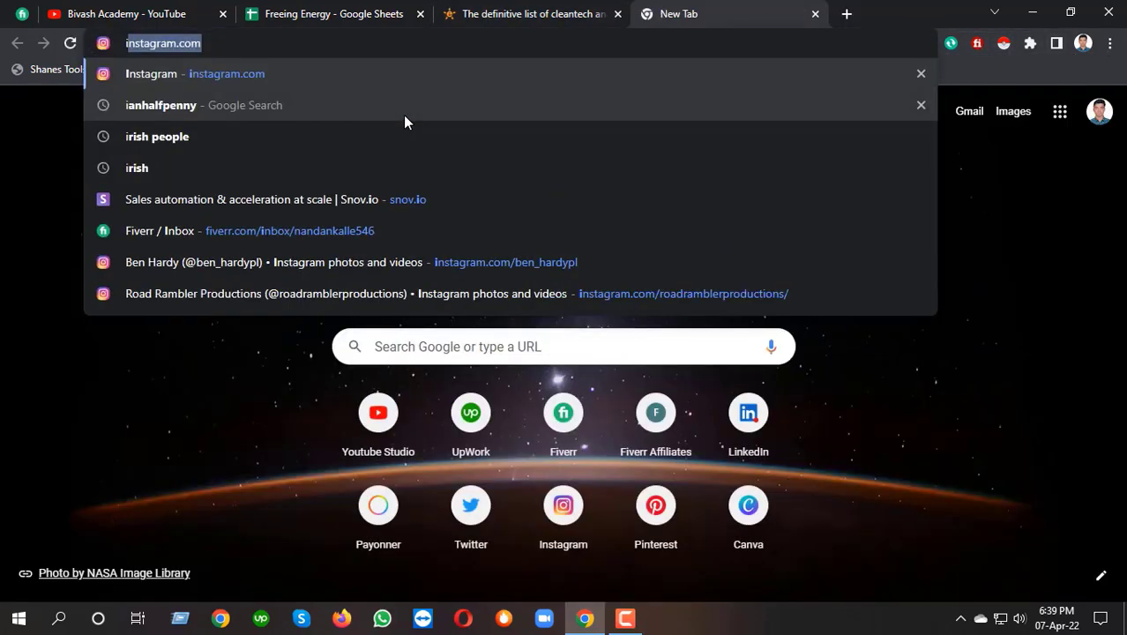
type("nsta")
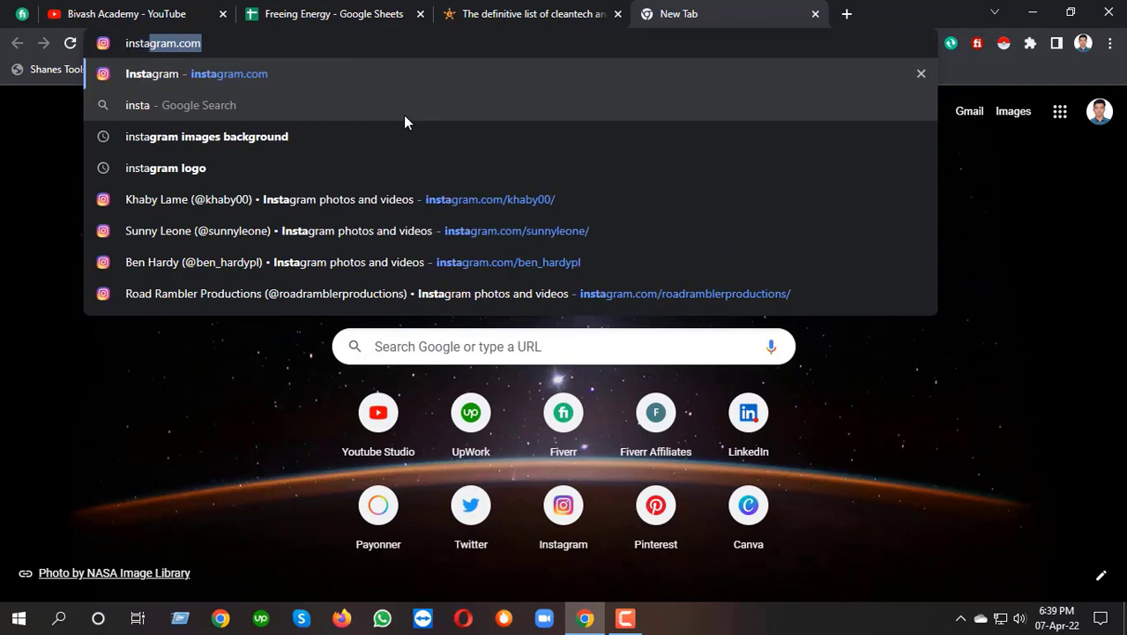
type("nt data sc")
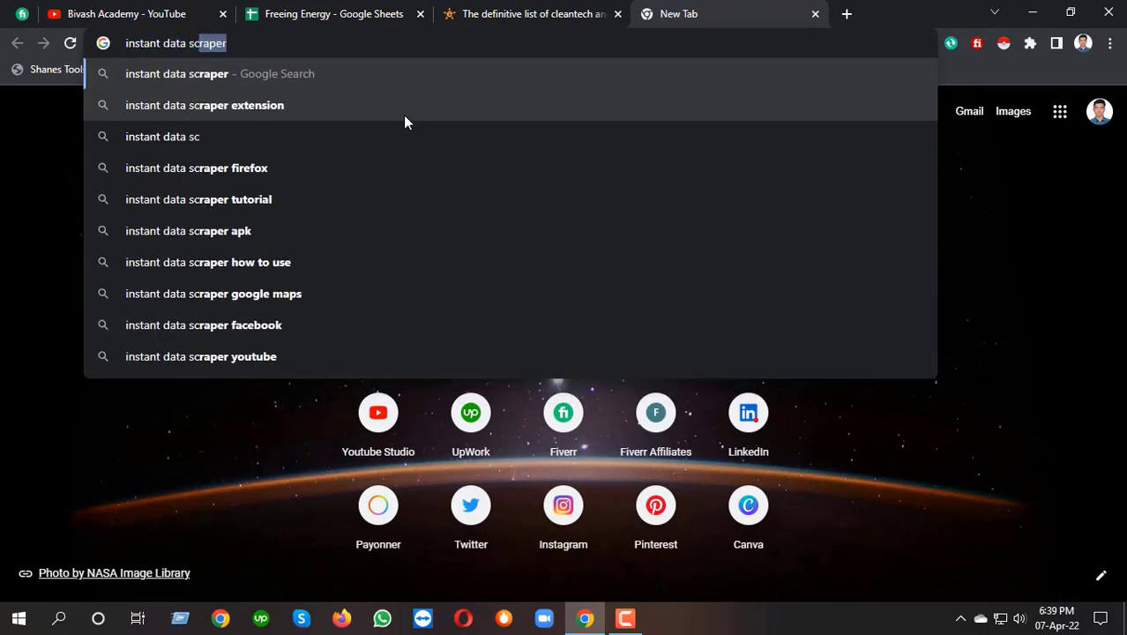
type("raper")
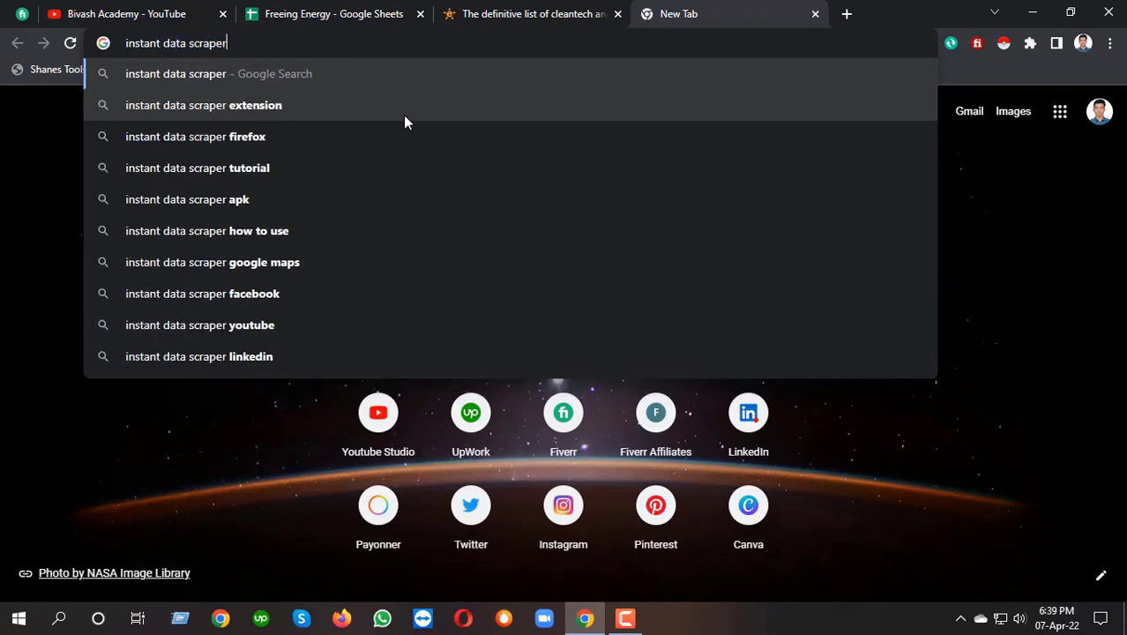
key("Return")
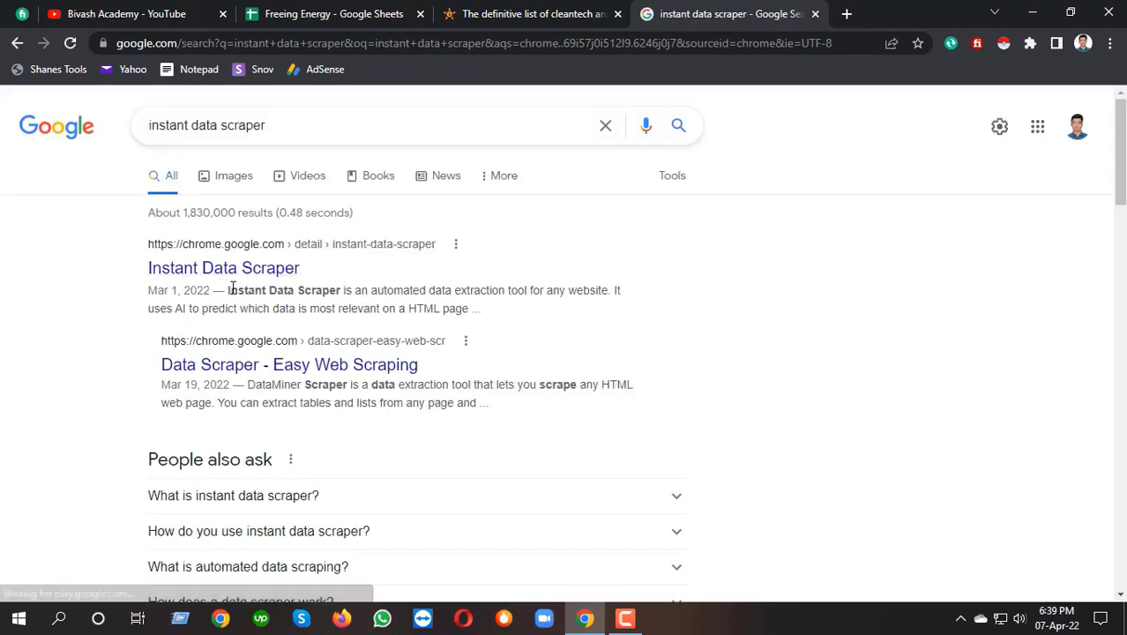
left_click(246, 277)
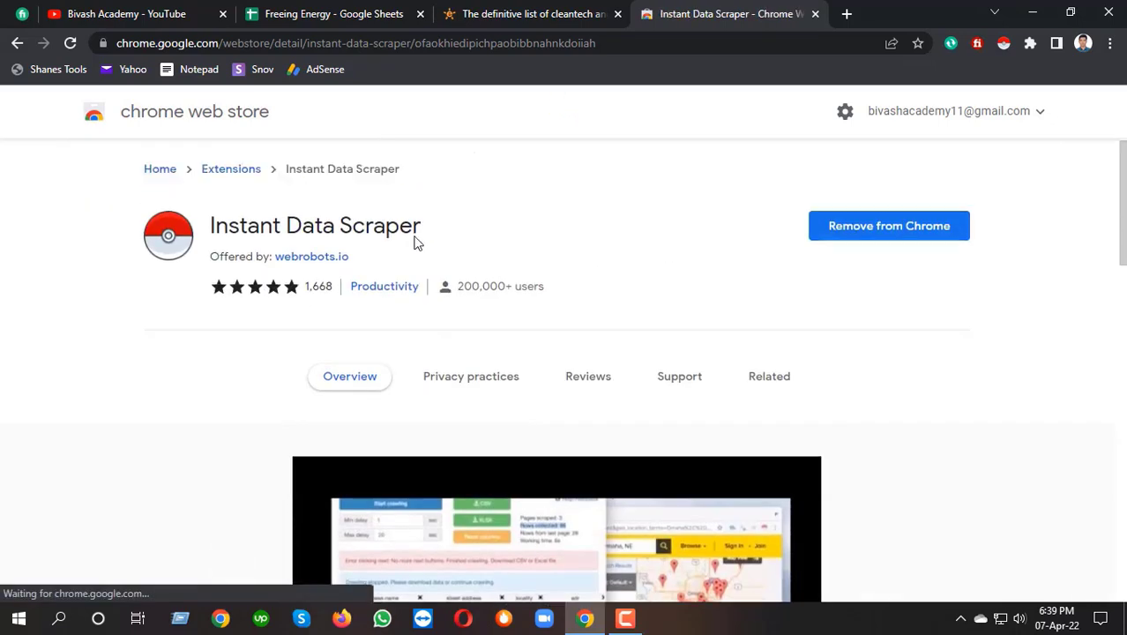
Confirm the extension is installed, cancel its removal, and close the store tab.
left_click_drag(227, 228, 864, 230)
left_click(864, 230)
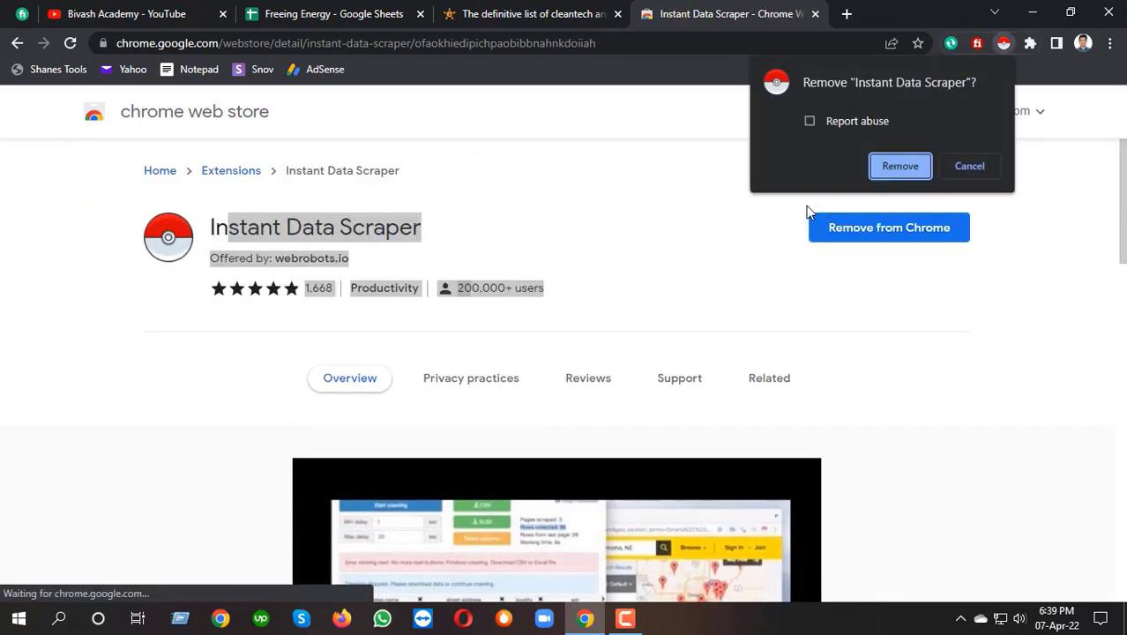
left_click(655, 222)
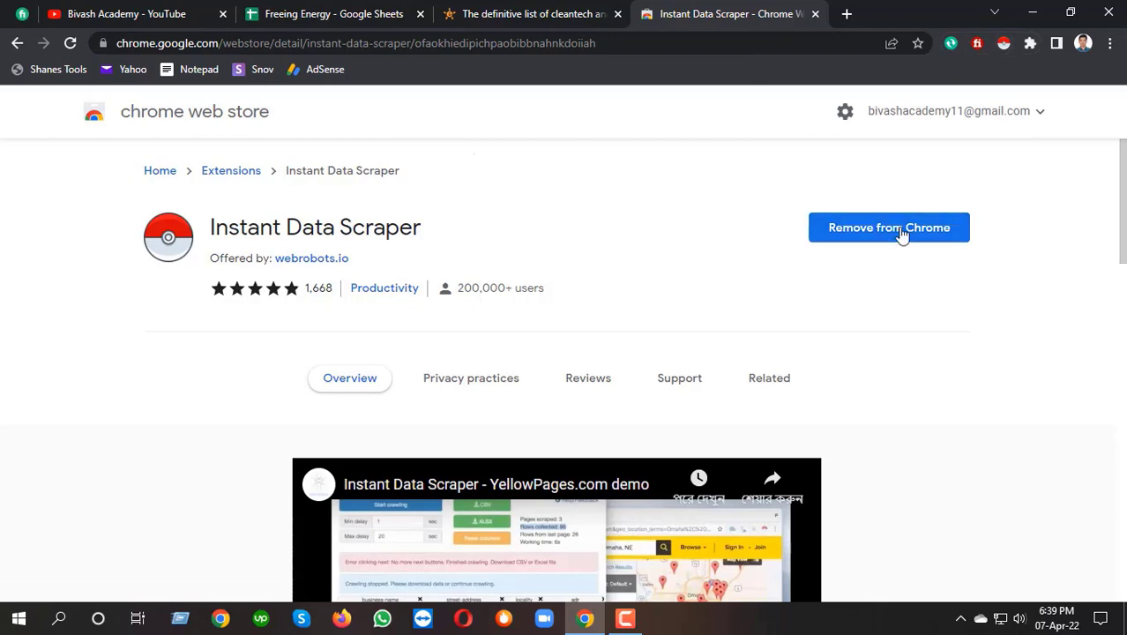
scroll(782, 245, "down", 5)
scroll(782, 245, "down", 5)
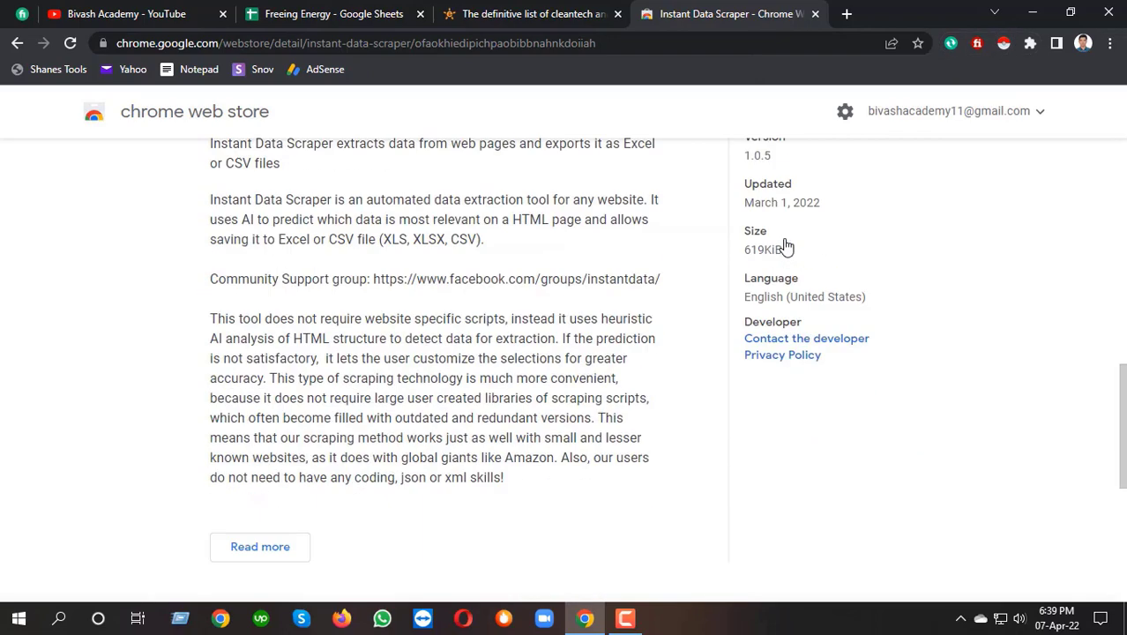
scroll(785, 245, "up", 10)
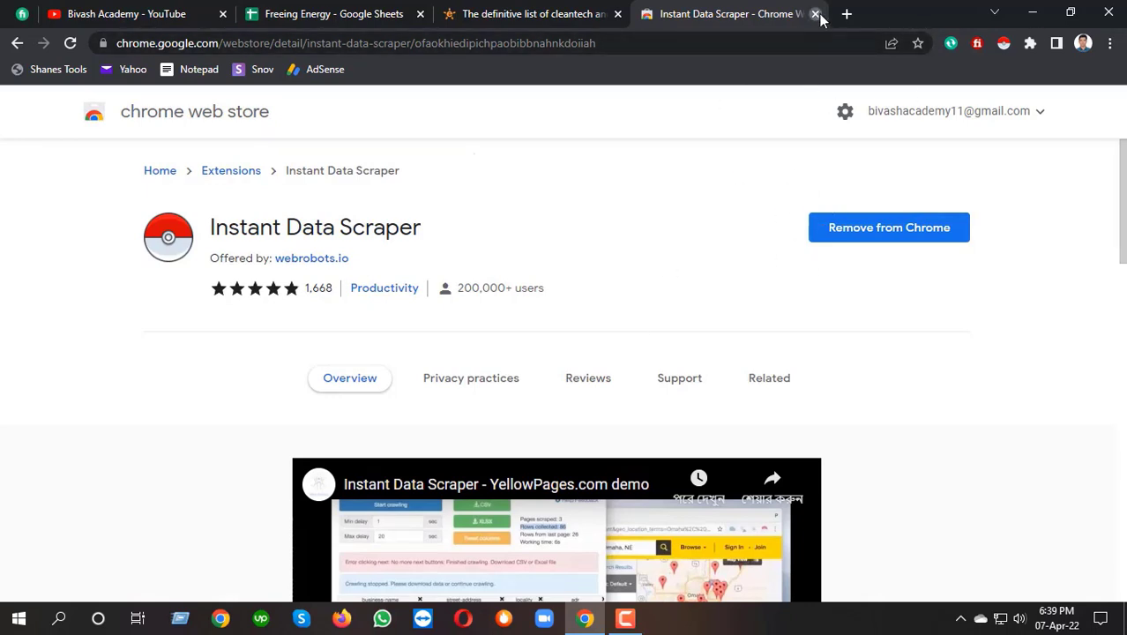
left_click(816, 14)
Run Instant Data Scraper on the investor list and review the scraped 98-row table.
left_click(1004, 42)
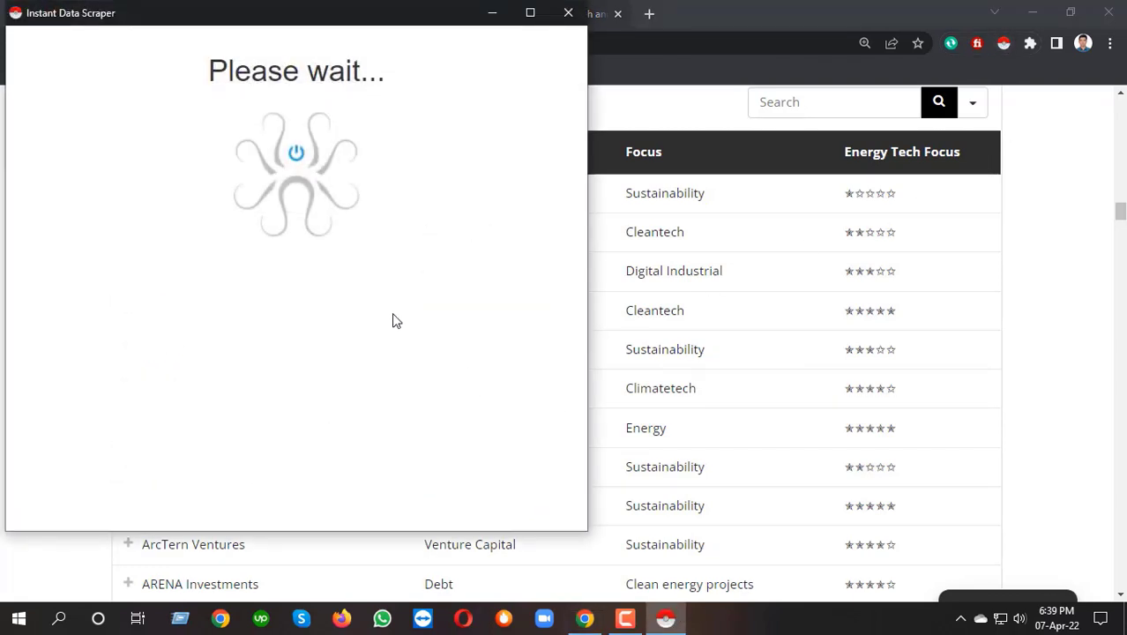
left_click_drag(335, 17, 452, 34)
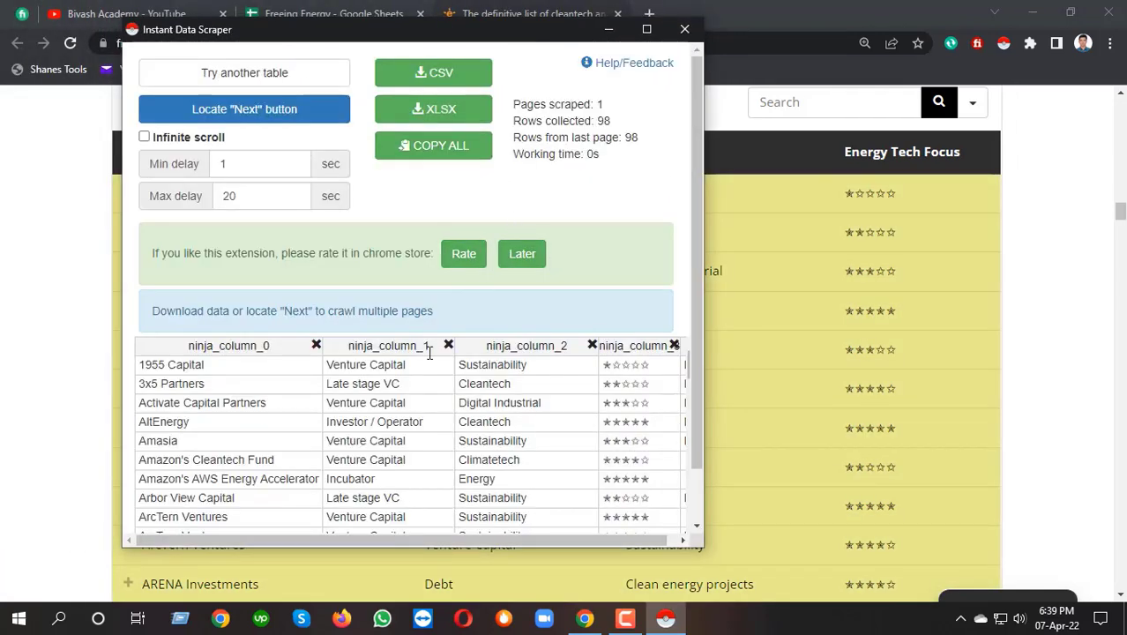
scroll(428, 345, "down", 5)
scroll(499, 423, "down", 10)
scroll(540, 419, "down", 5)
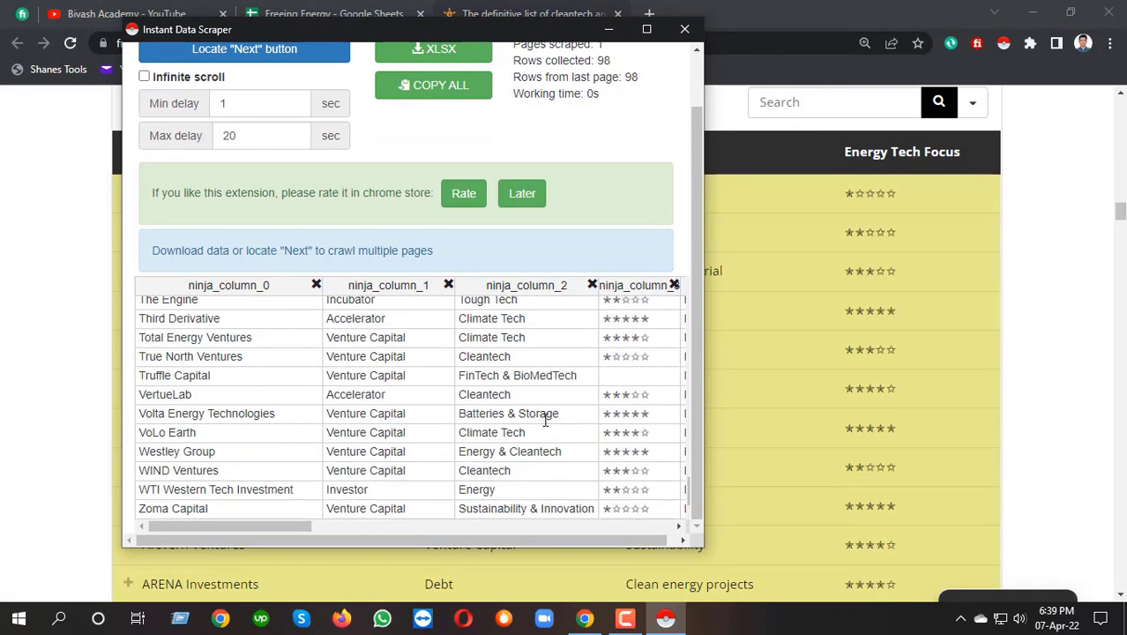
scroll(516, 445, "up", 12)
scroll(516, 451, "up", 8)
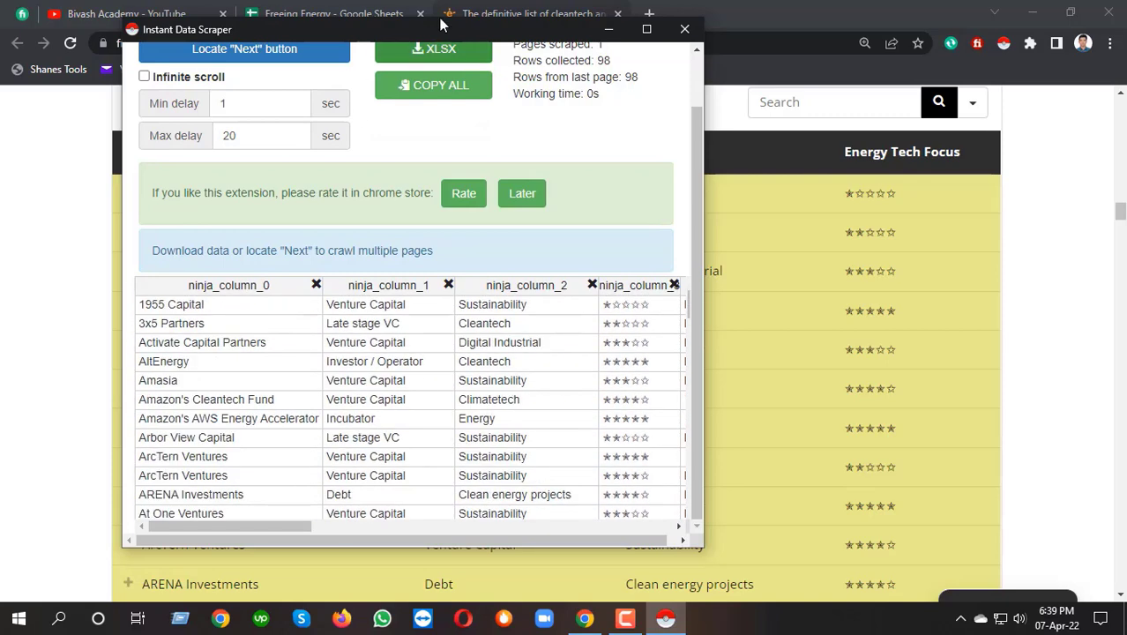
scroll(361, 163, "up", 2)
Export the table as XLSX and open the downloaded freeingenergy (1).xlsx.
left_click(432, 110)
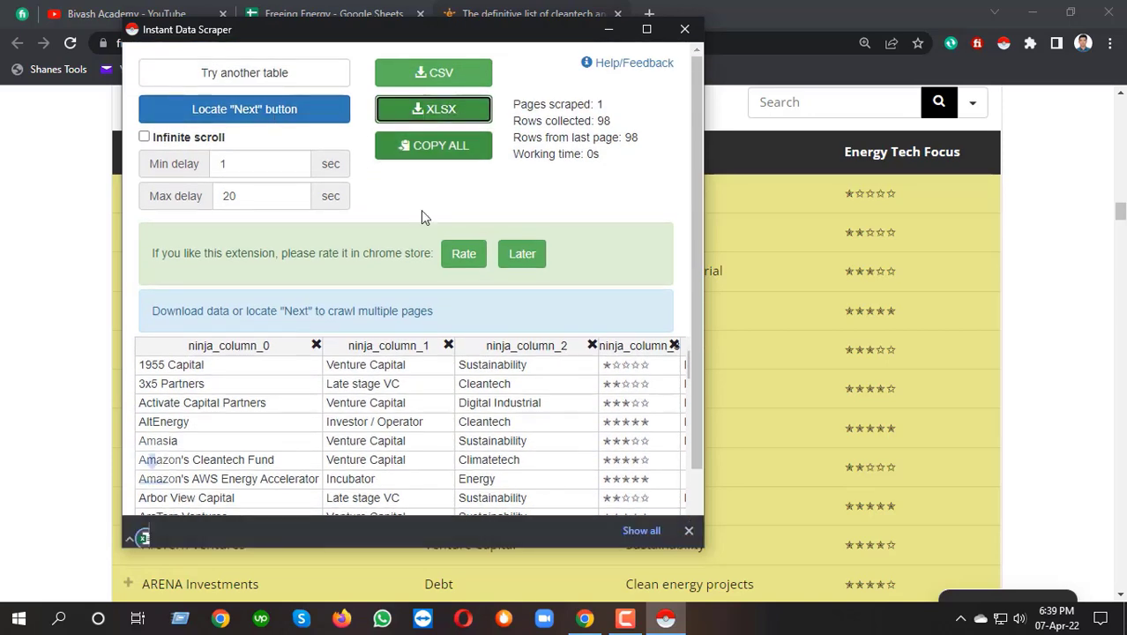
left_click(297, 524)
left_click(296, 447)
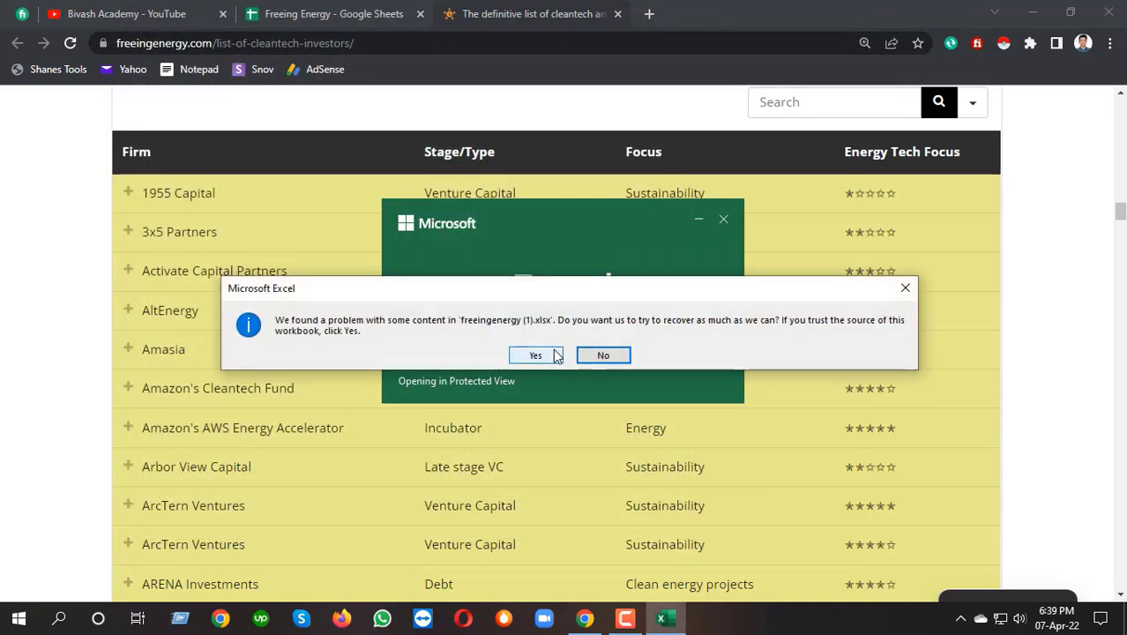
Let Excel recover the workbook contents and scroll through the scraped data.
left_click(555, 354)
scroll(510, 297, "down", 2)
scroll(1113, 183, "down", 10)
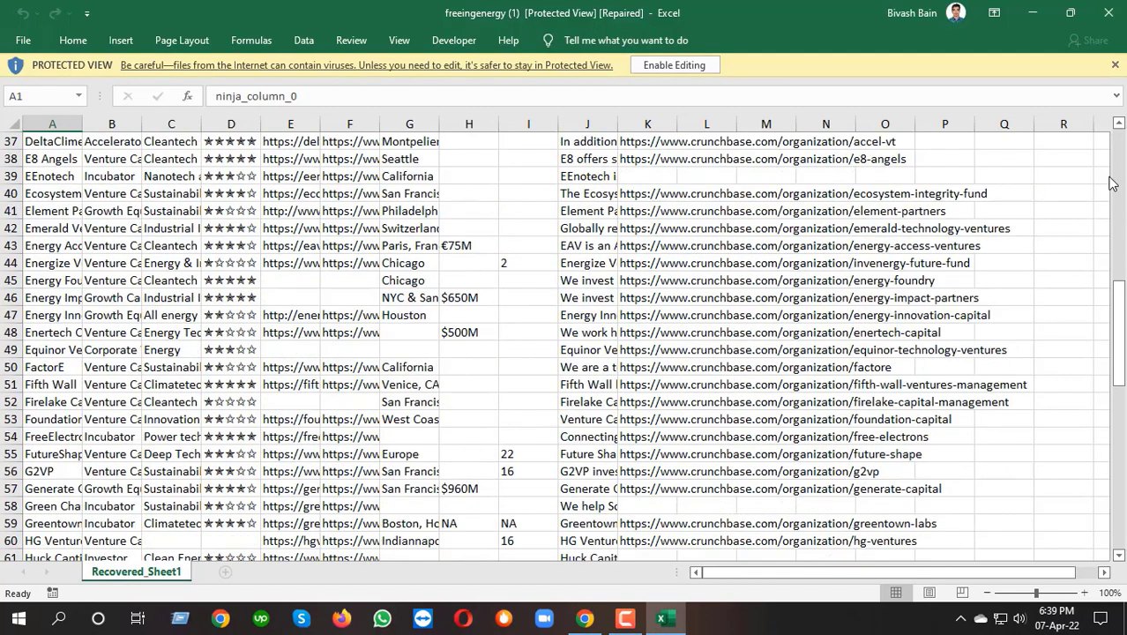
left_click_drag(1116, 335, 1117, 510)
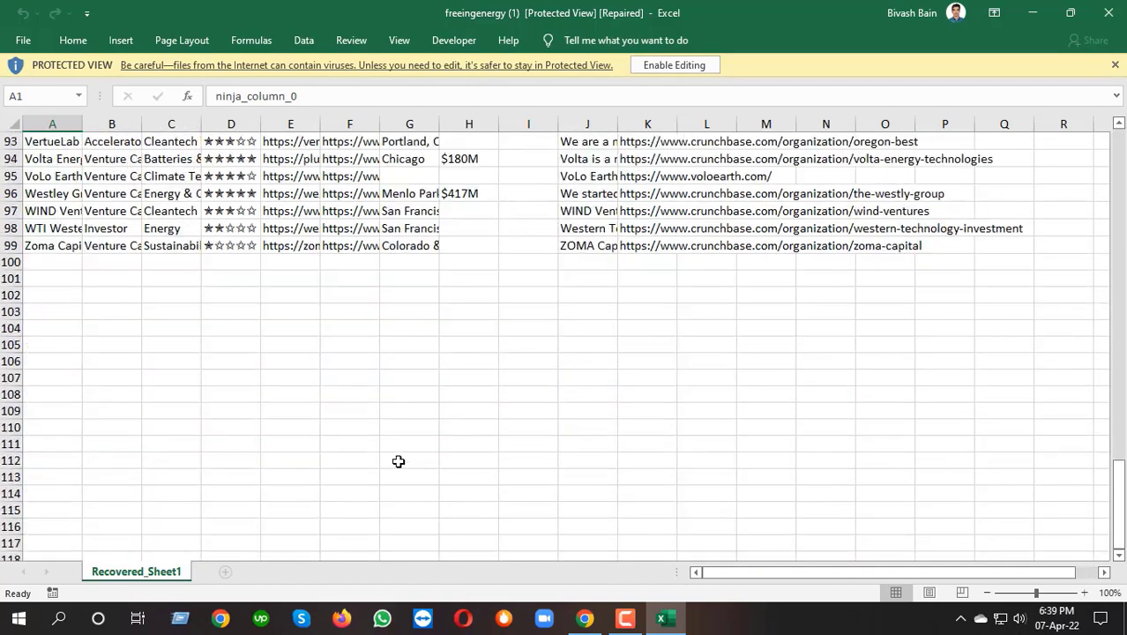
Switch to the Freeing Energy spreadsheet in Chrome and scroll through its Data Entry rows.
left_click(585, 617)
key("ctrl+shift+Tab")
scroll(218, 435, "down", 1)
scroll(218, 435, "down", 4)
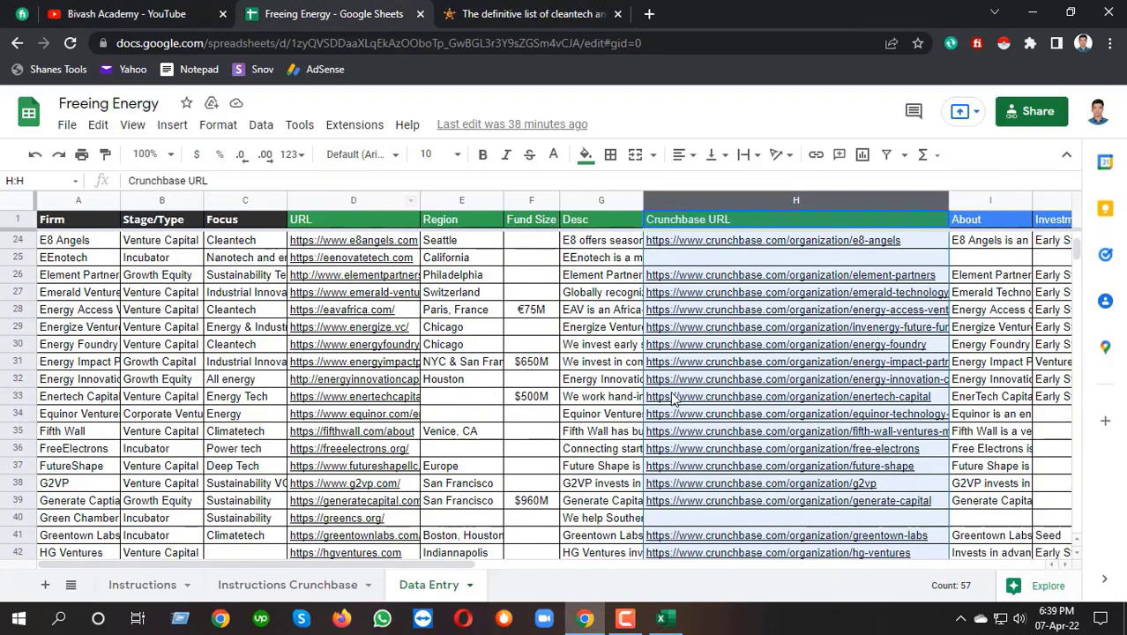
scroll(1004, 329, "down", 3)
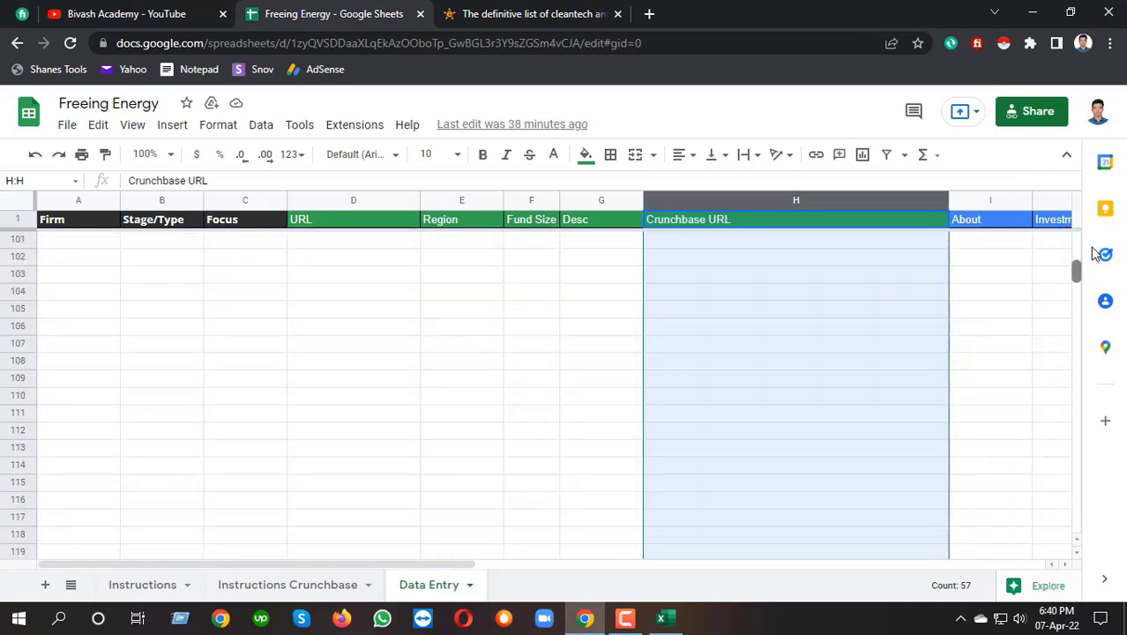
left_click_drag(1074, 264, 1076, 236)
In the Excel workbook, scroll to the top and widen column E to read the URLs.
left_click(674, 623)
scroll(611, 323, "up", 10)
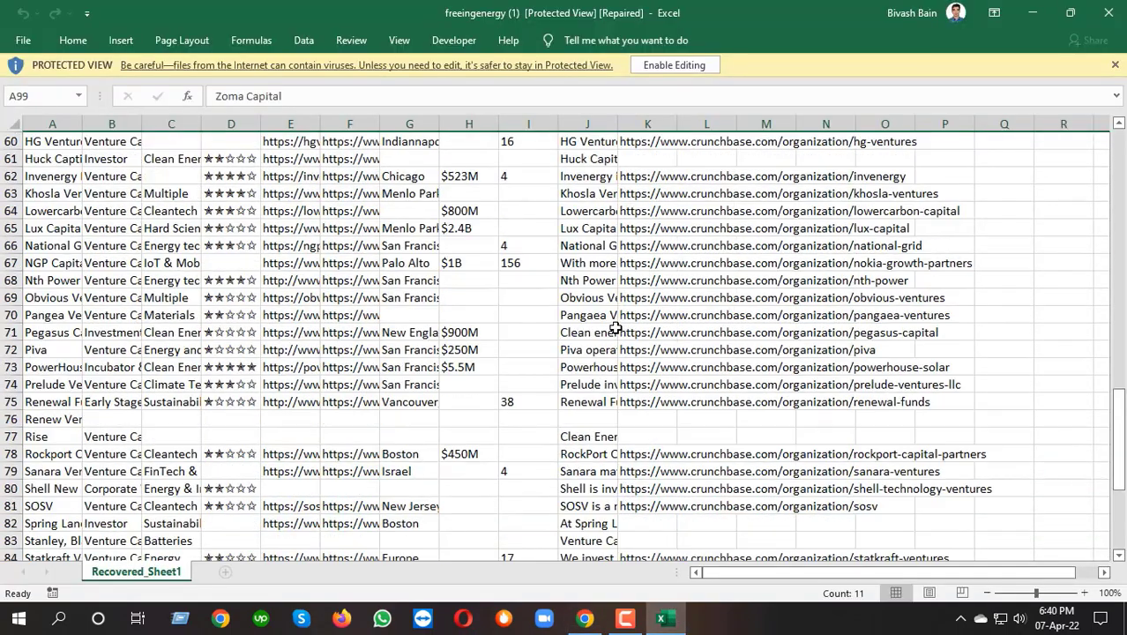
scroll(611, 323, "up", 10)
scroll(611, 323, "up", 2)
scroll(1107, 237, "up", 2)
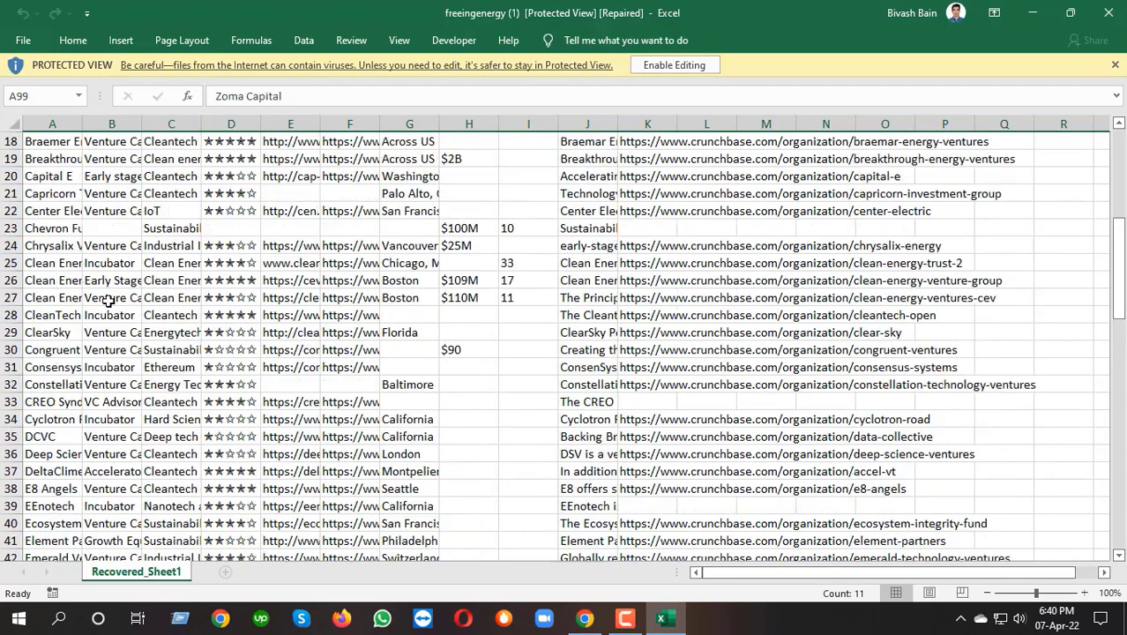
scroll(1107, 236, "up", 4)
scroll(1107, 236, "up", 2)
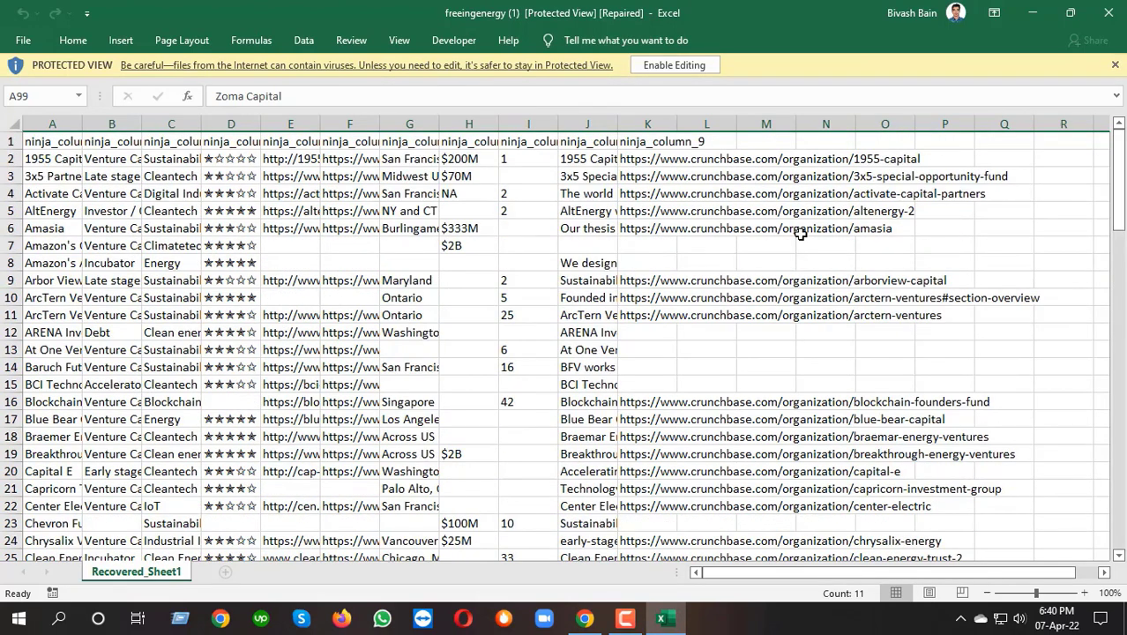
left_click(121, 225)
left_click(53, 123)
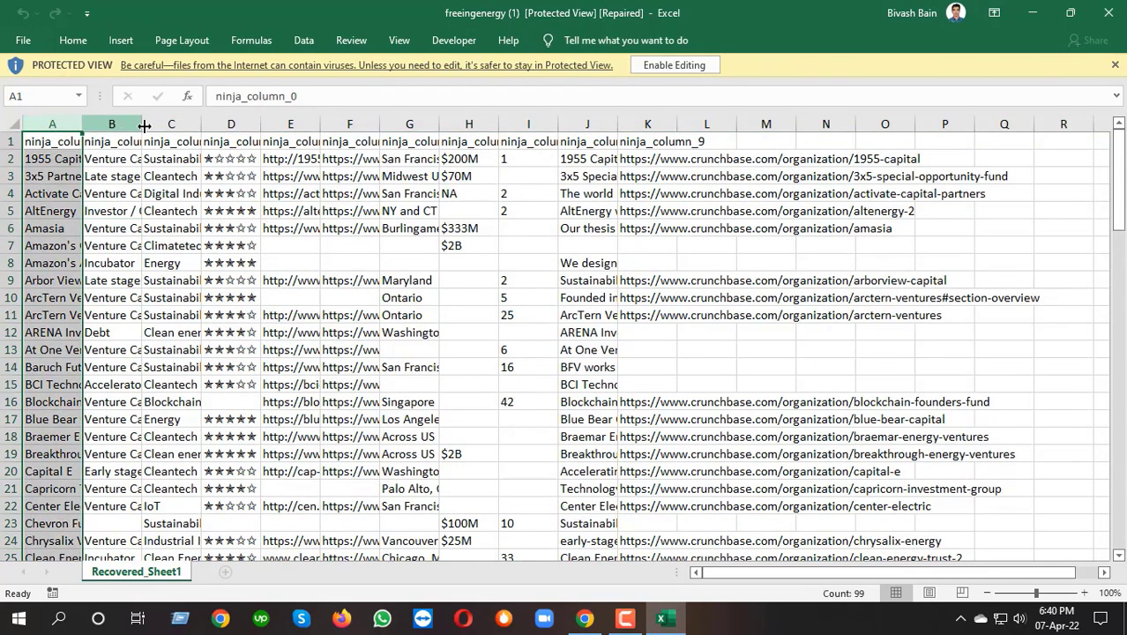
left_click(185, 195)
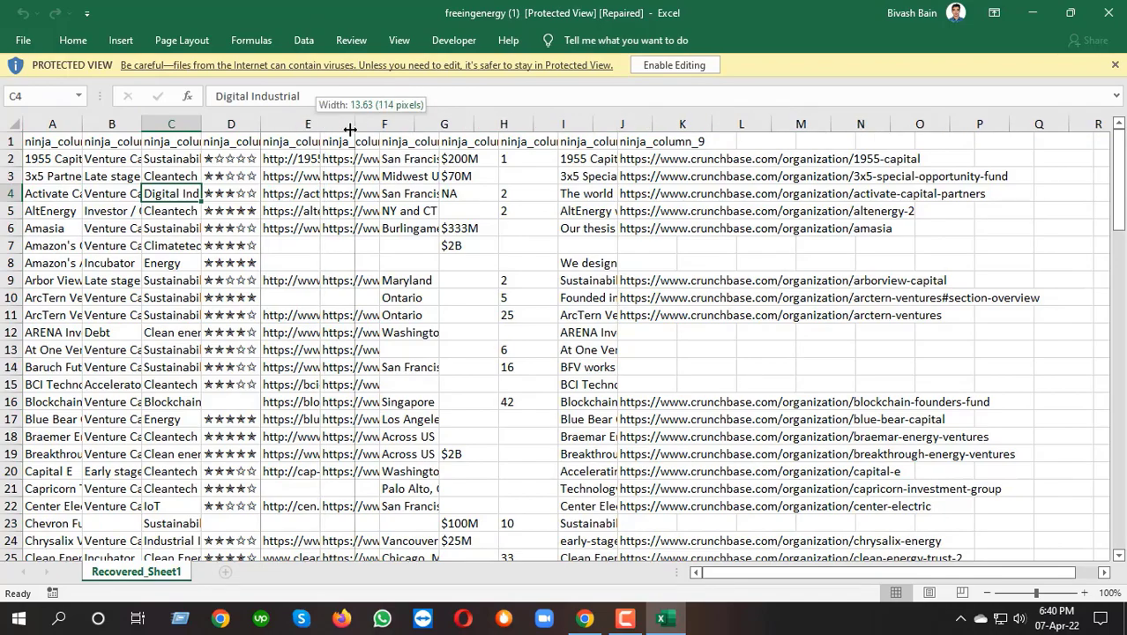
left_click_drag(315, 124, 350, 124)
left_click(584, 618)
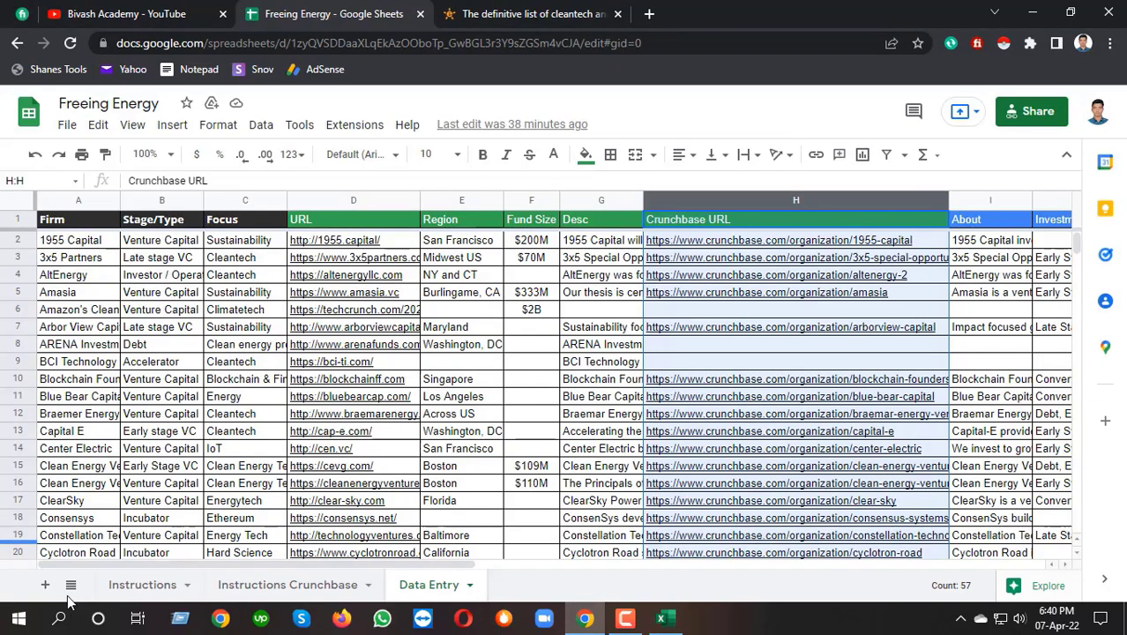
On the Instructions sheet, read the URL, Region, Fund Size, Desc and Crunchbase Link fields in B8-B14.
left_click(139, 586)
left_click(187, 344)
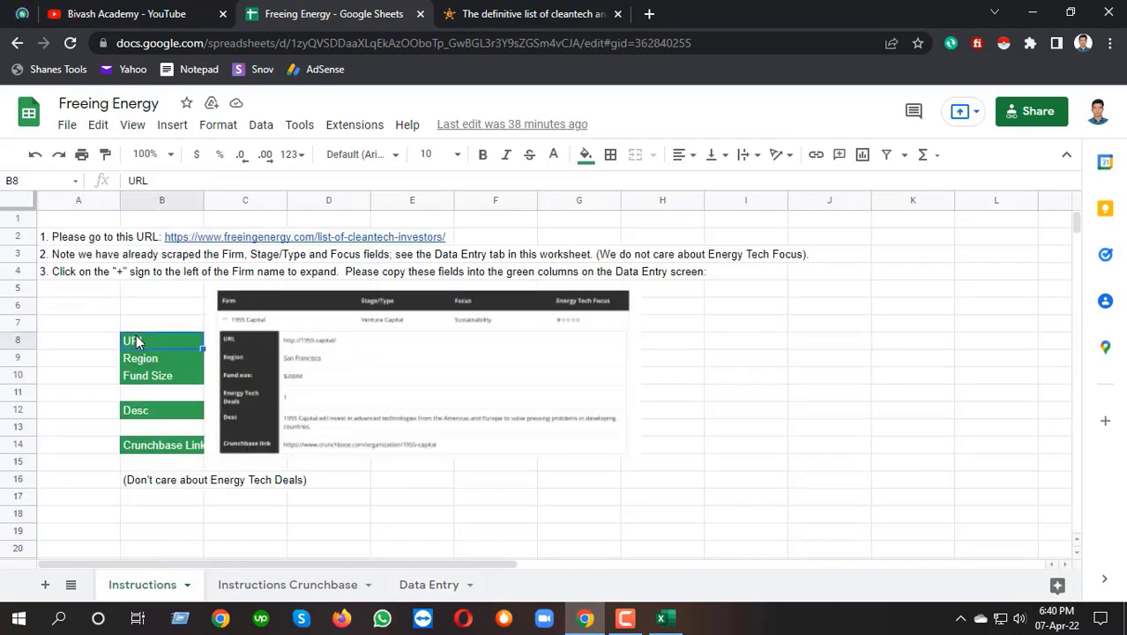
left_click(148, 358)
left_click(148, 377)
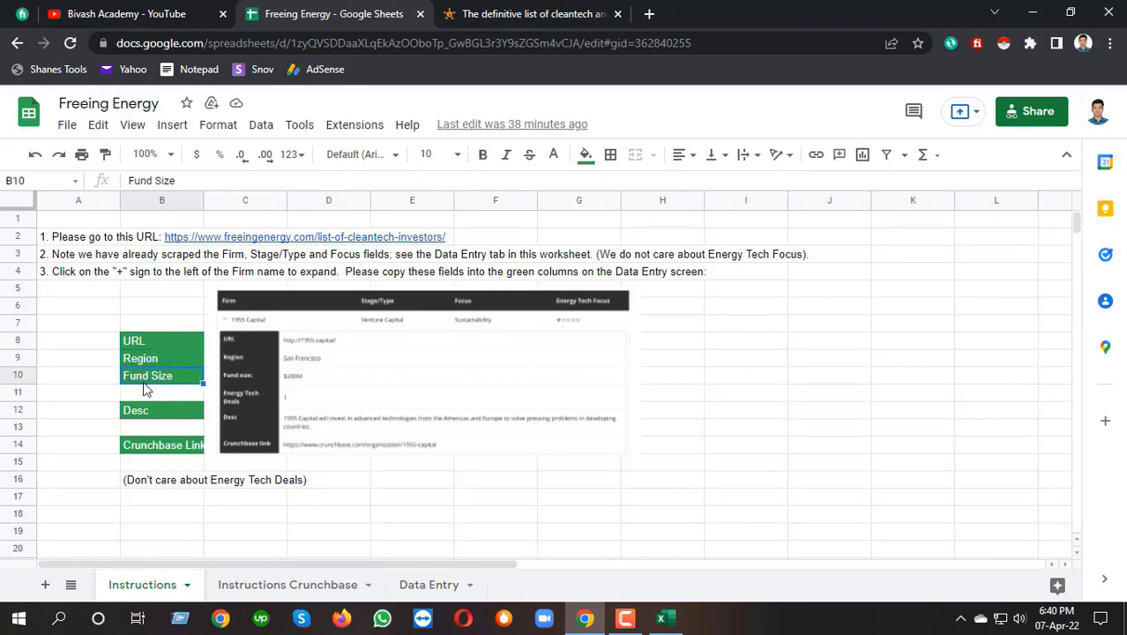
left_click(148, 343)
left_click(149, 359)
left_click(148, 377)
left_click(148, 411)
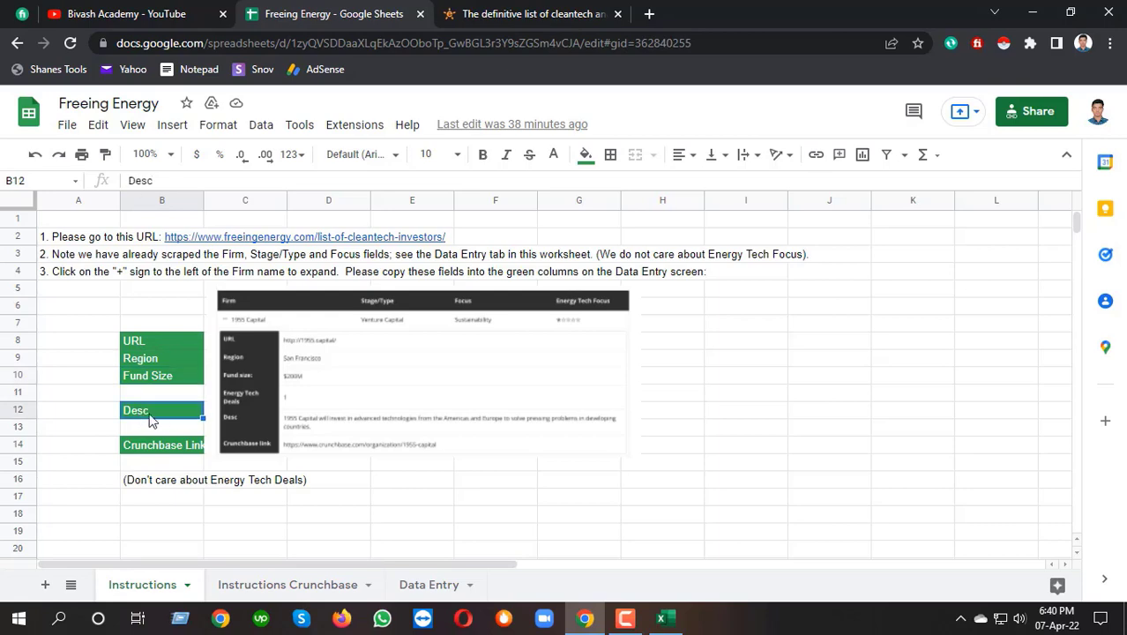
left_click(163, 448)
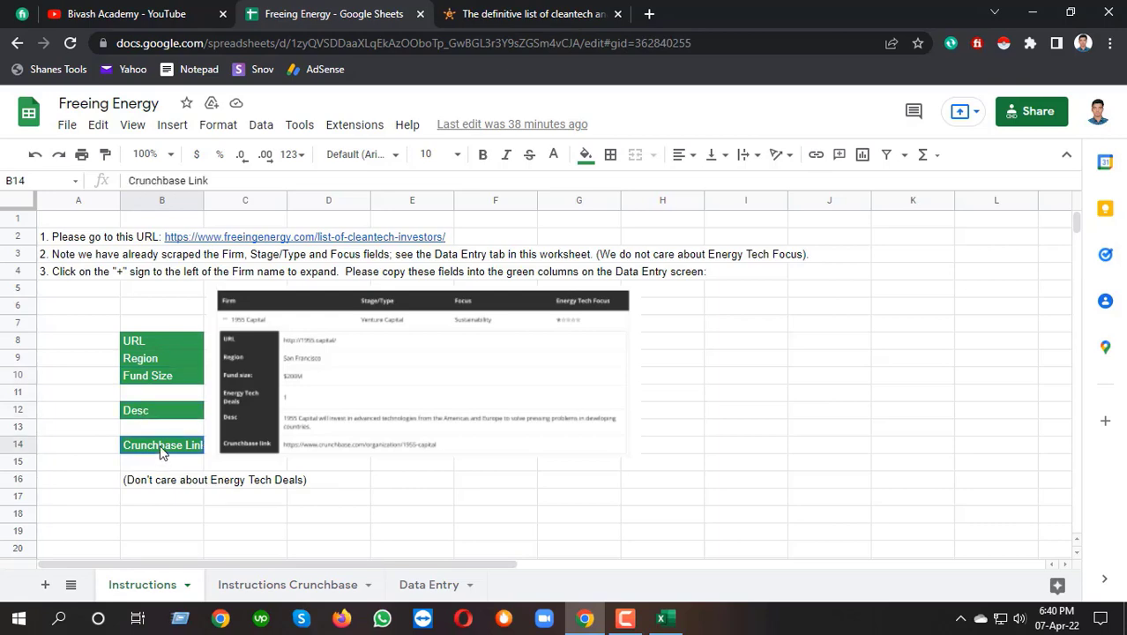
left_click(663, 619)
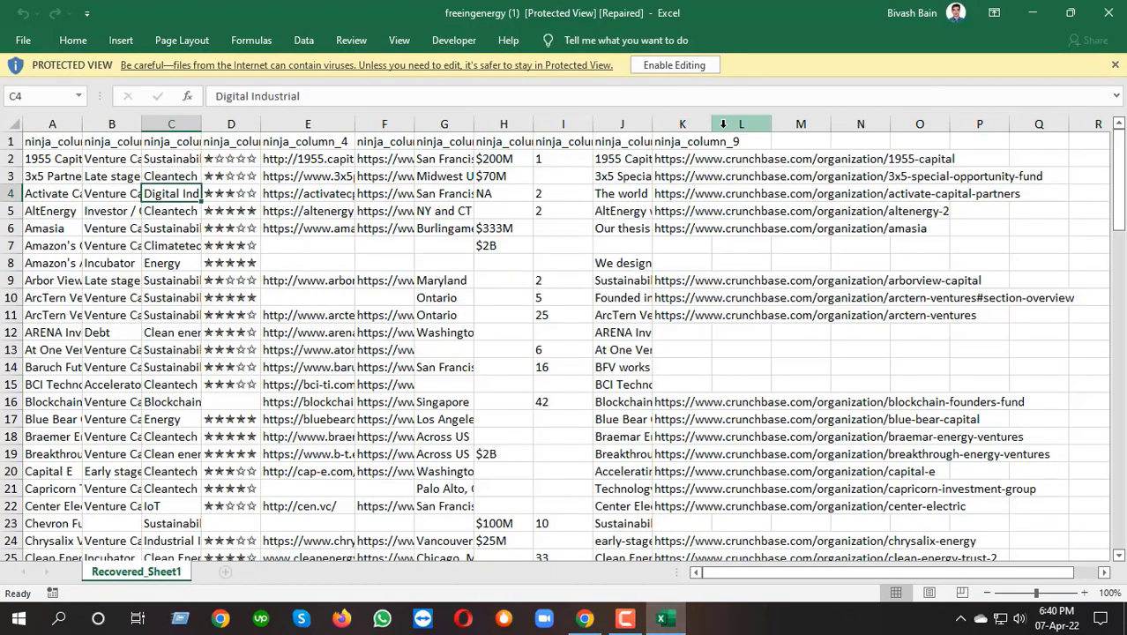
Enable editing in the scraped workbook and delete columns A through D.
left_click_drag(712, 123, 857, 123)
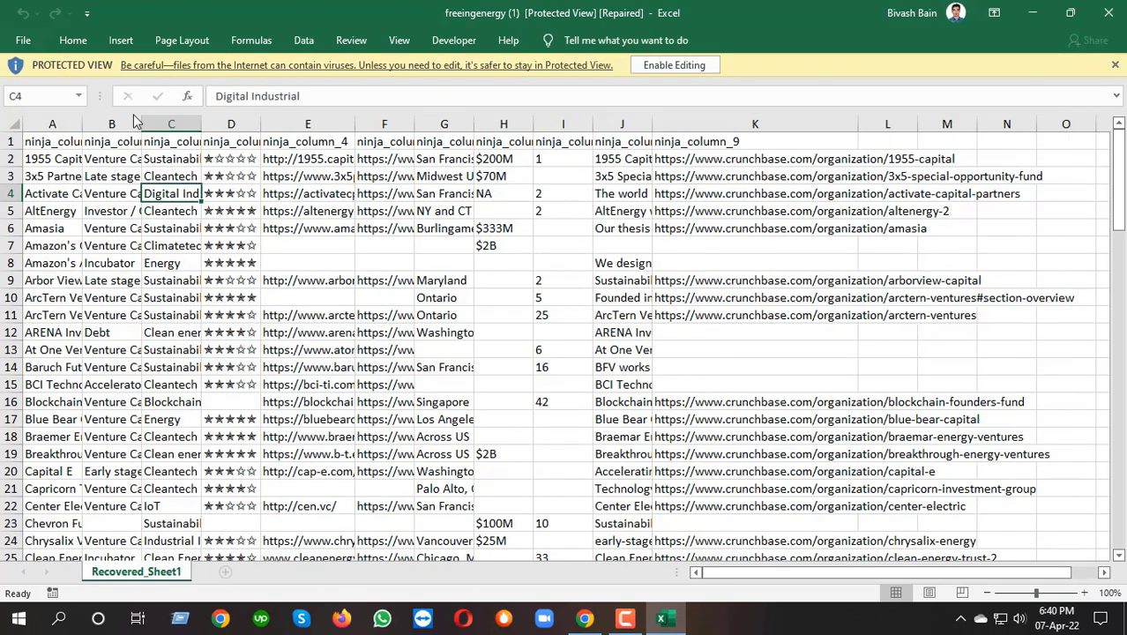
left_click(60, 124)
left_click(231, 124, "shift")
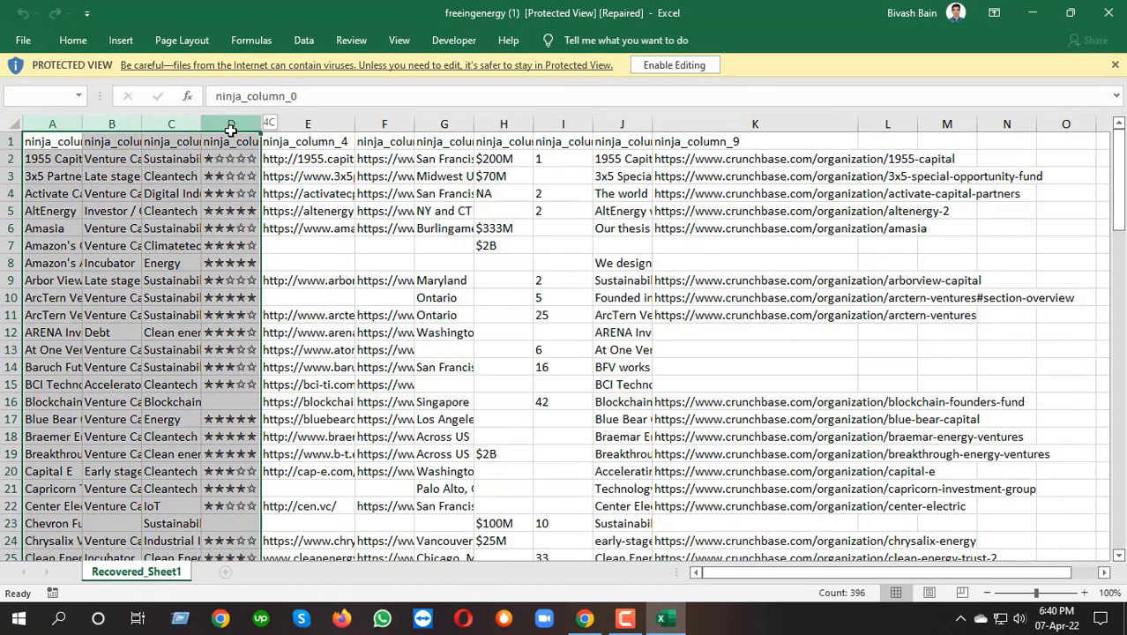
left_click(653, 66)
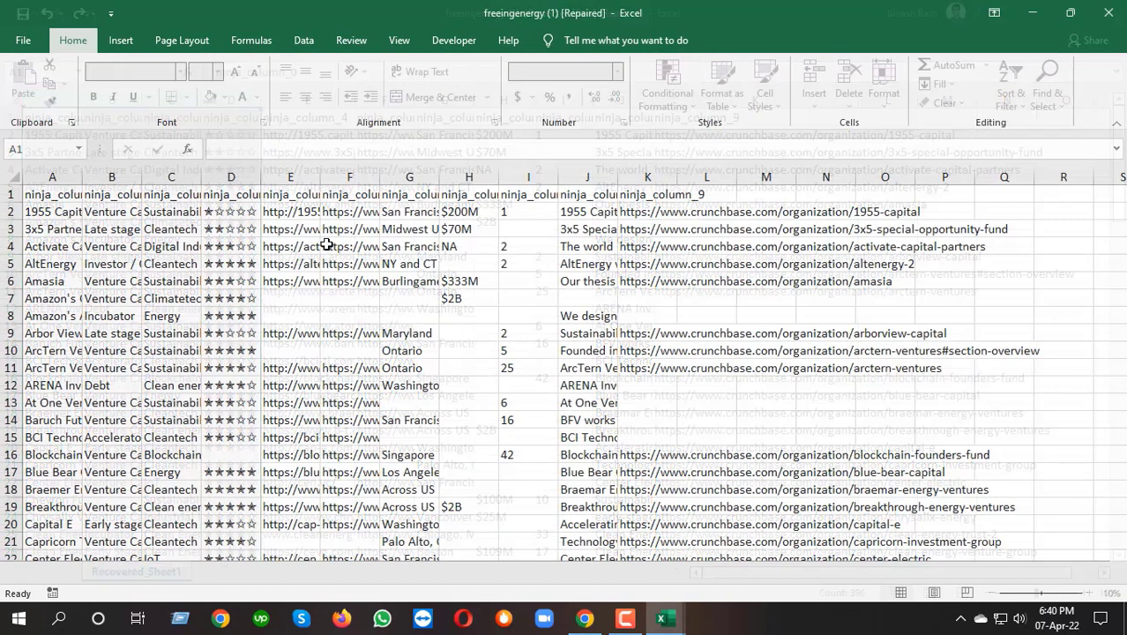
left_click(46, 175)
left_click(231, 177, "shift")
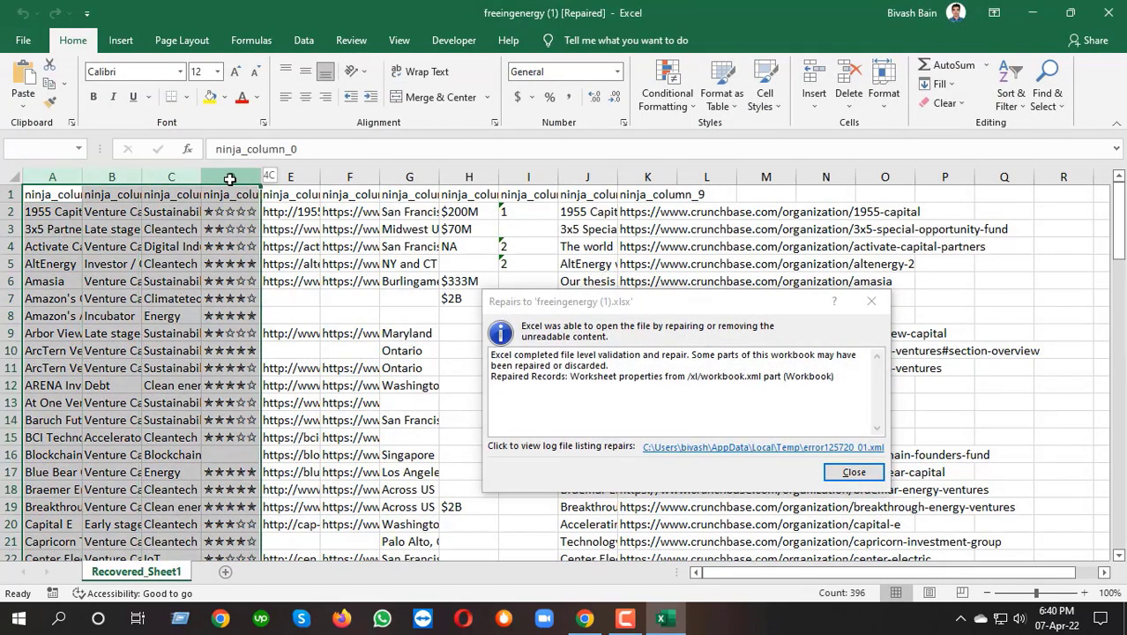
left_click(871, 300)
right_click(185, 176)
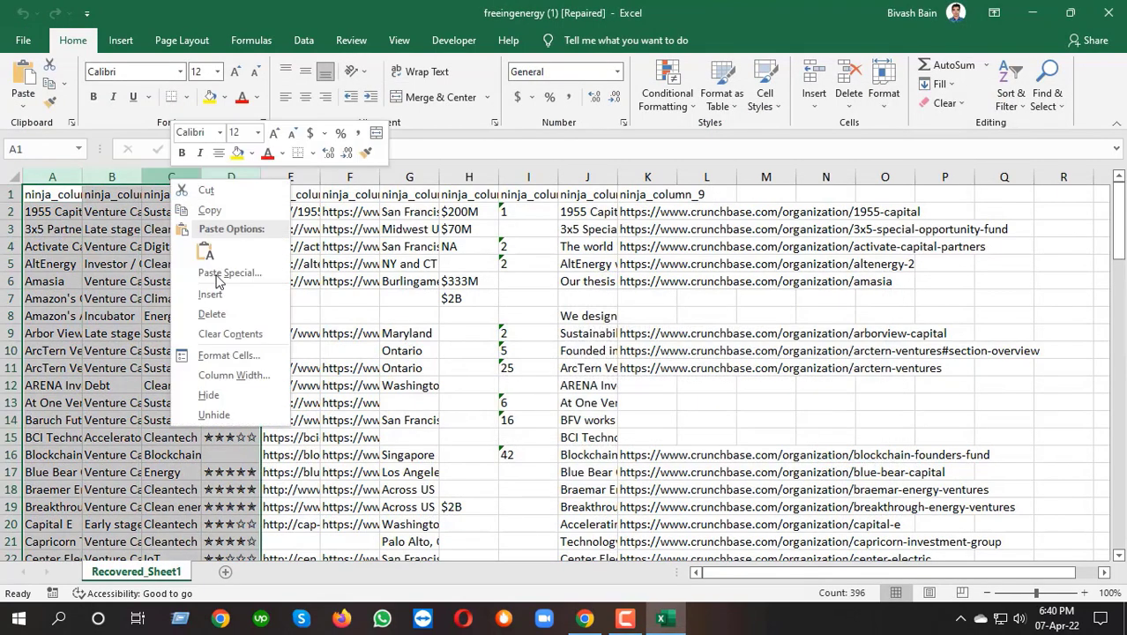
left_click(220, 313)
left_click(148, 288)
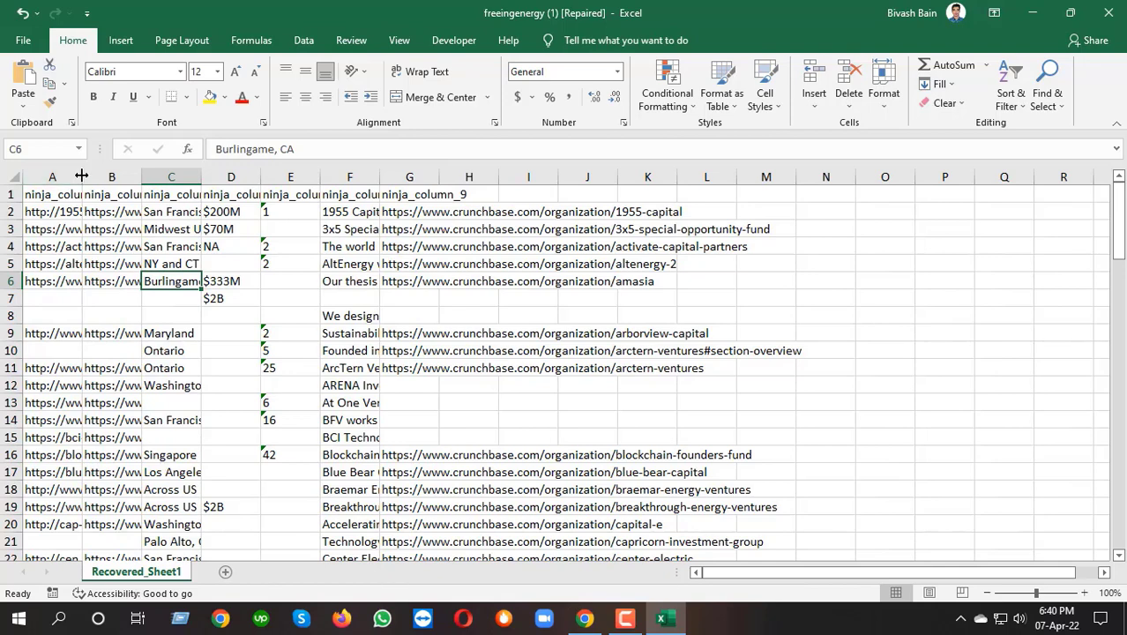
Widen column A for full URLs, delete the unneeded column B, and widen the regions column.
left_click_drag(81, 177, 196, 176)
left_click(227, 177)
right_click(232, 177)
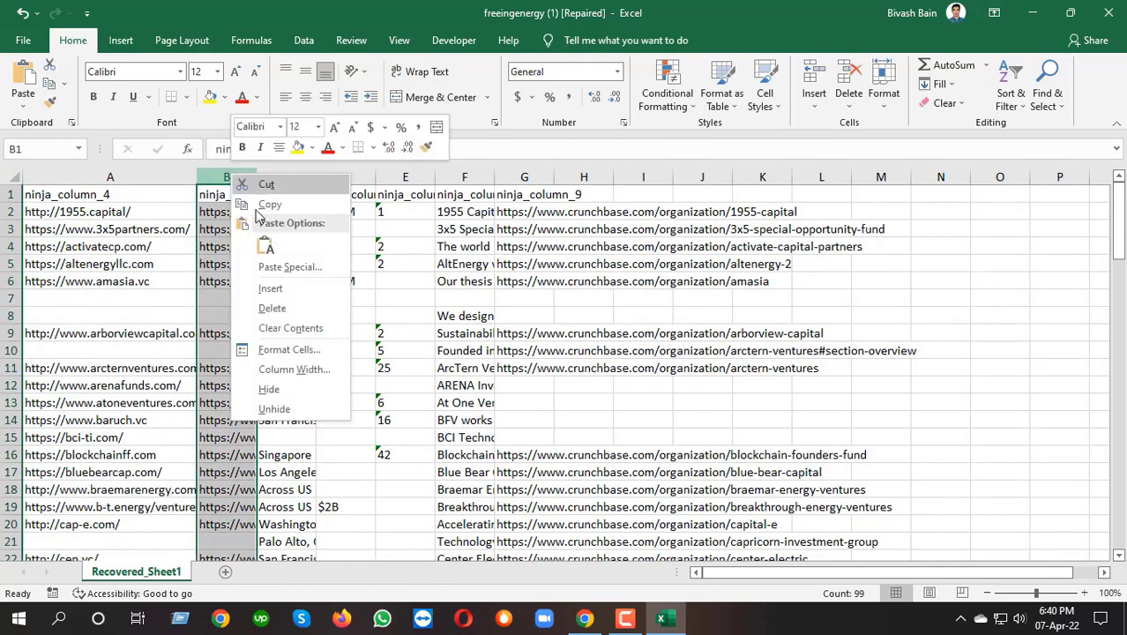
left_click(272, 308)
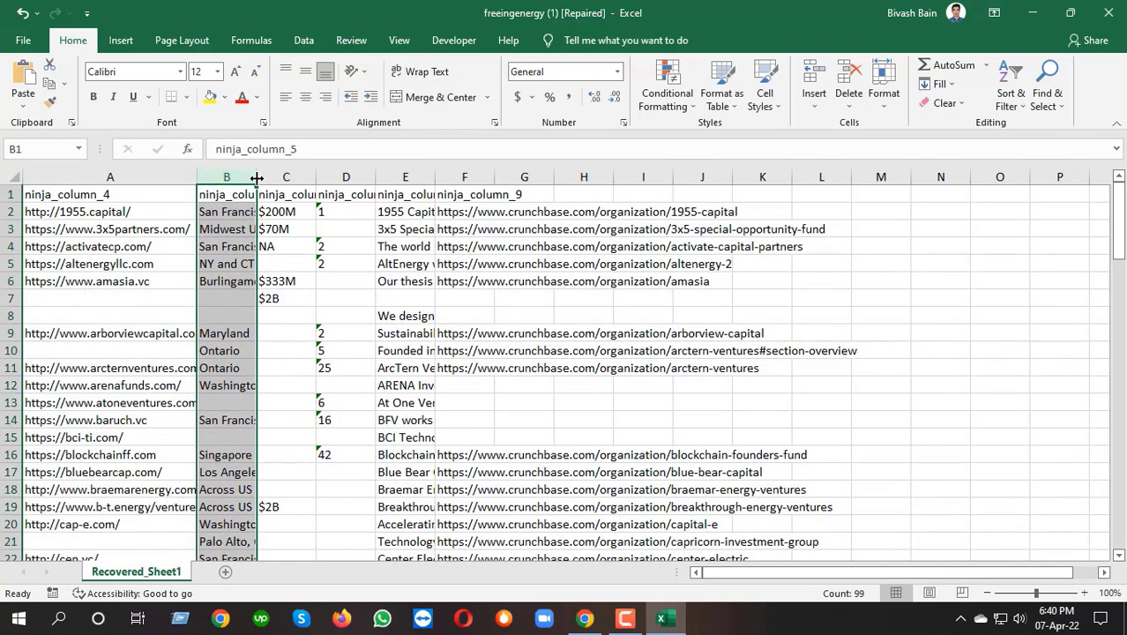
left_click_drag(256, 177, 431, 178)
left_click(292, 261)
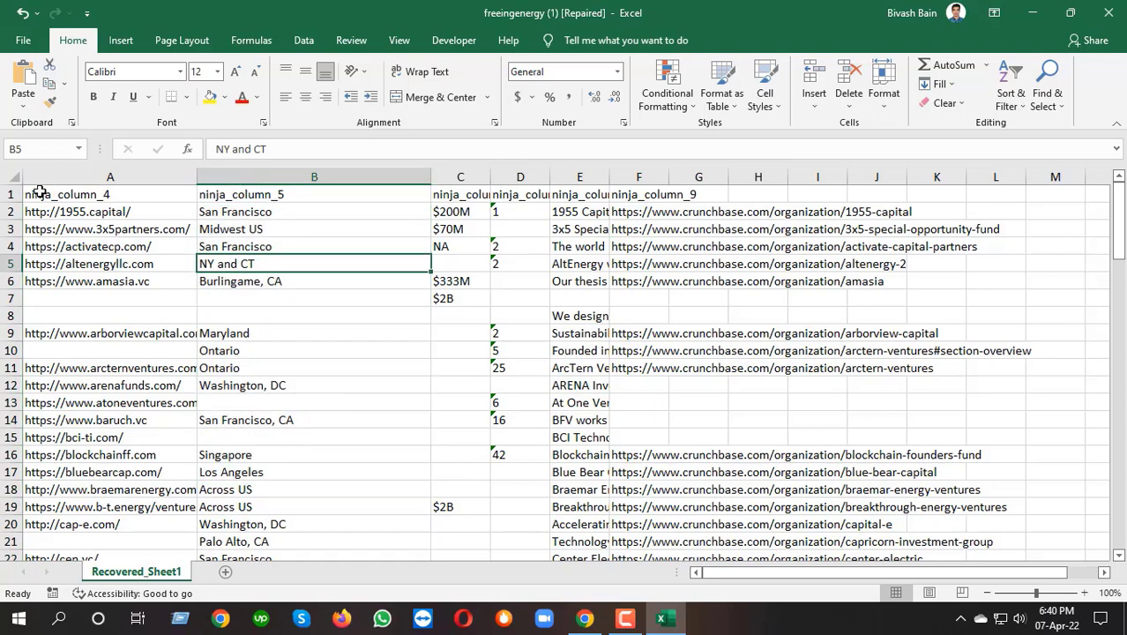
Compare the Region and Fund Size fields in the Google Sheet instructions with the Excel columns.
left_click(585, 619)
left_click(148, 355)
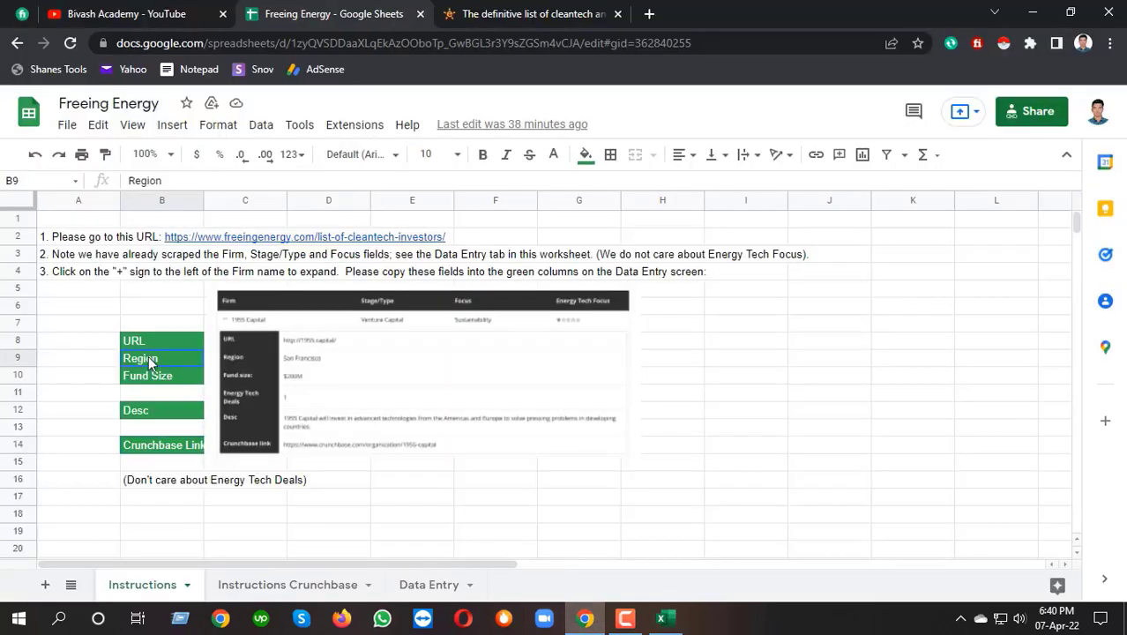
left_click(661, 618)
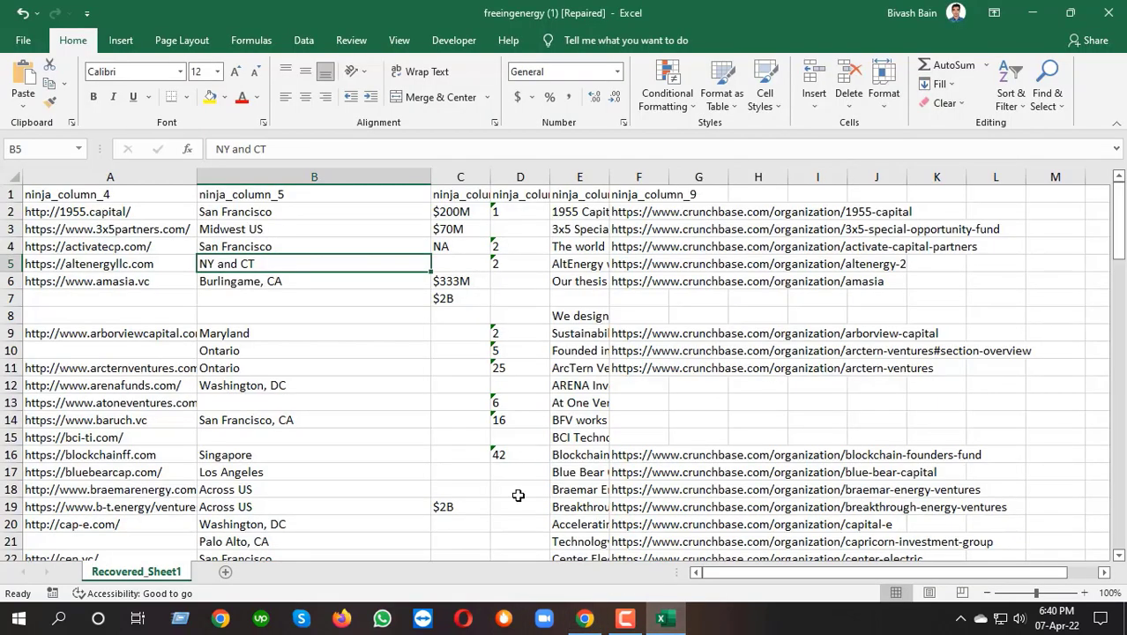
left_click(461, 177)
left_click(585, 618)
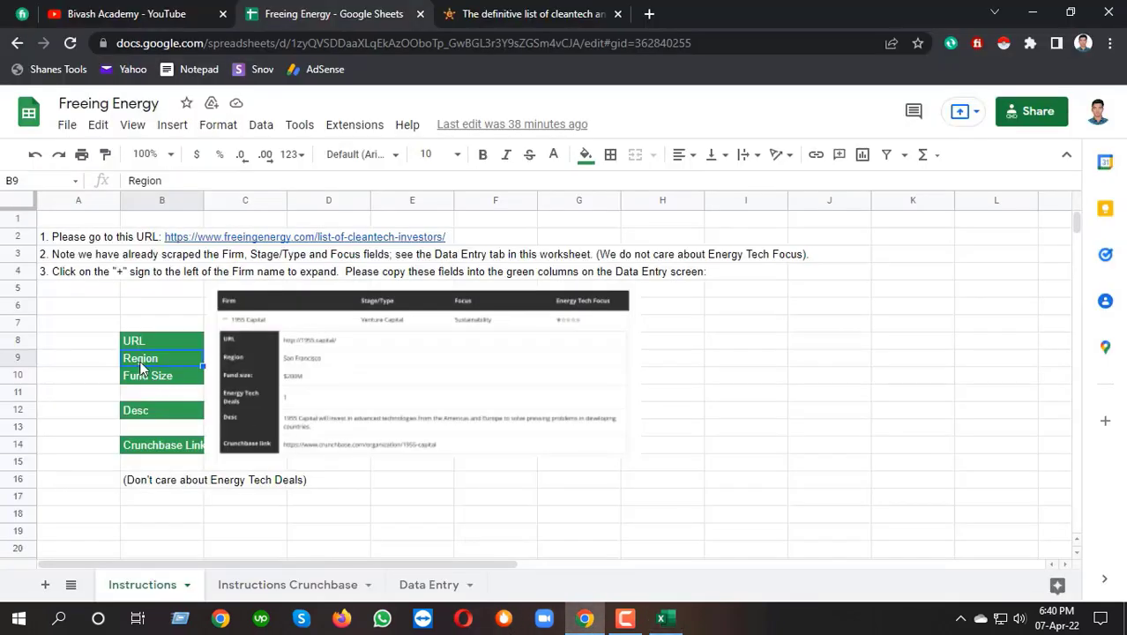
left_click(147, 377)
left_click(661, 618)
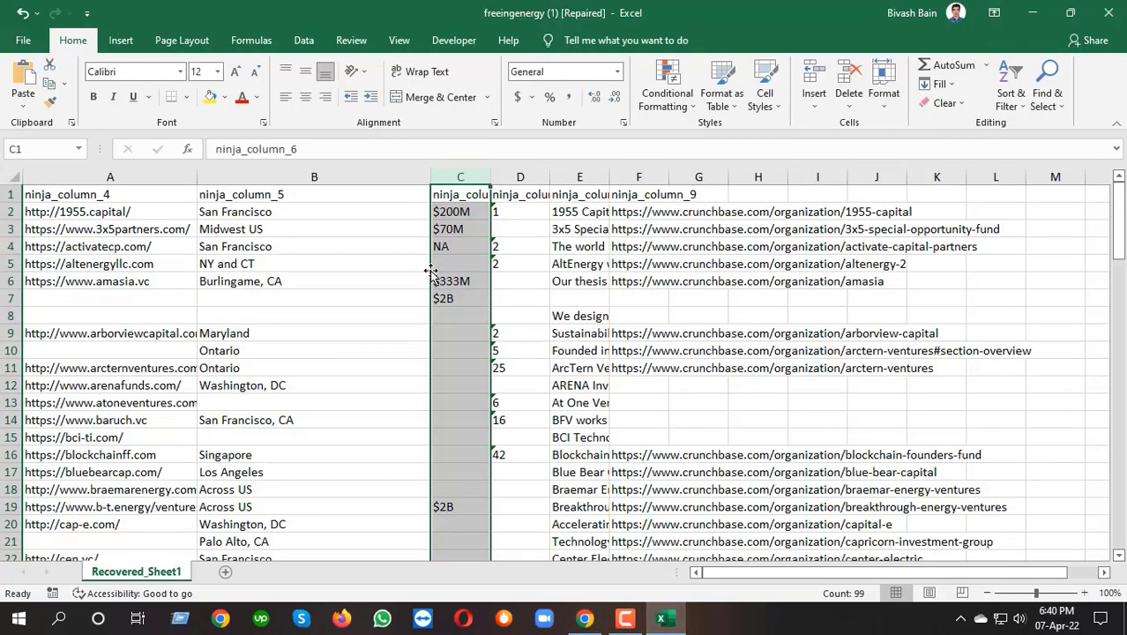
Delete the deal-count column D and narrow column B to fit the regions.
left_click(522, 177)
right_click(526, 178)
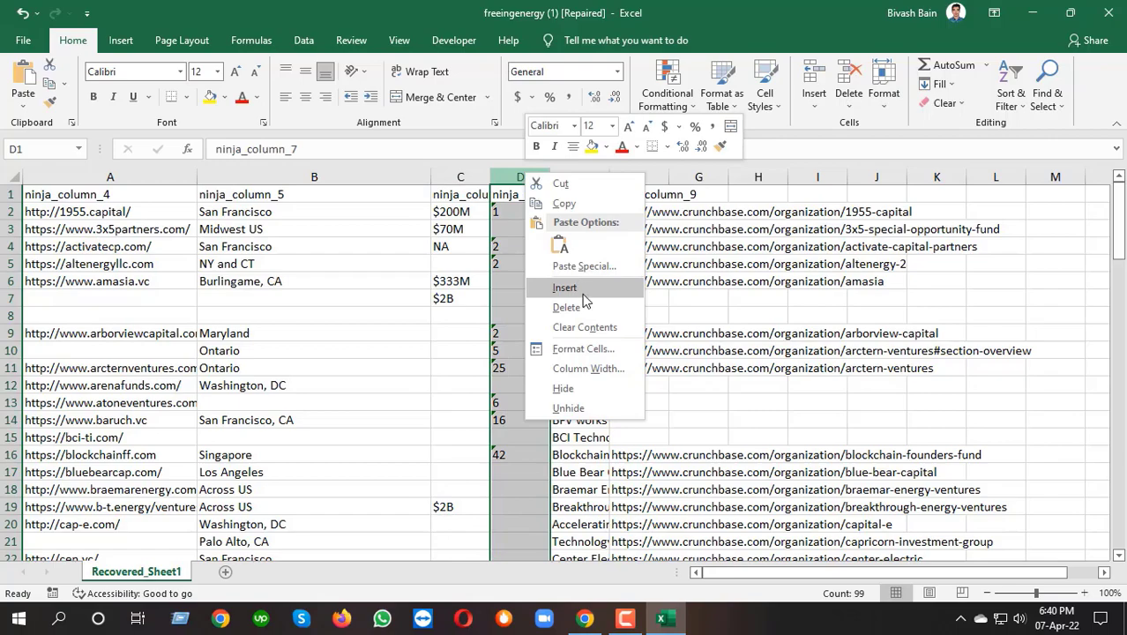
left_click(572, 306)
scroll(501, 313, "down", 13)
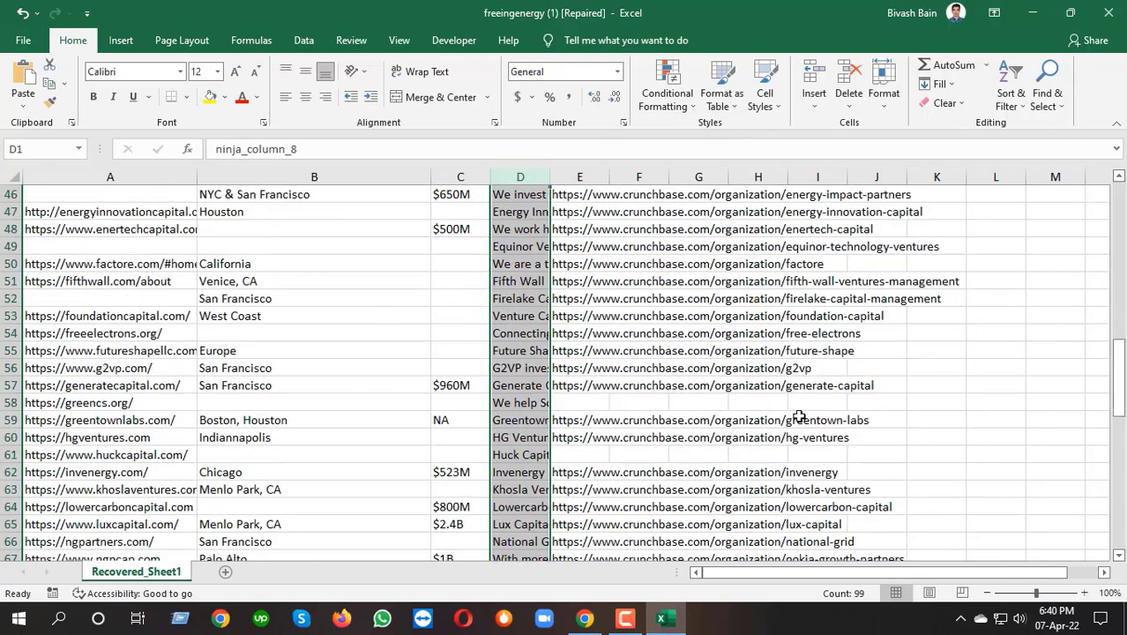
scroll(800, 415, "down", 3)
scroll(861, 378, "up", 9)
scroll(575, 364, "up", 7)
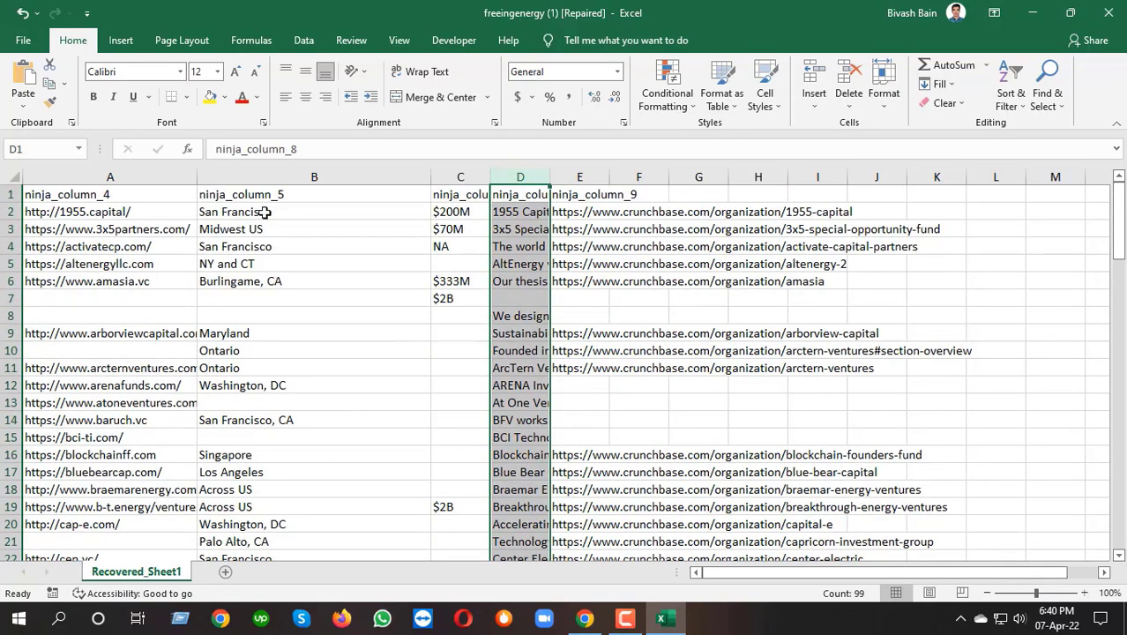
left_click_drag(431, 177, 365, 177)
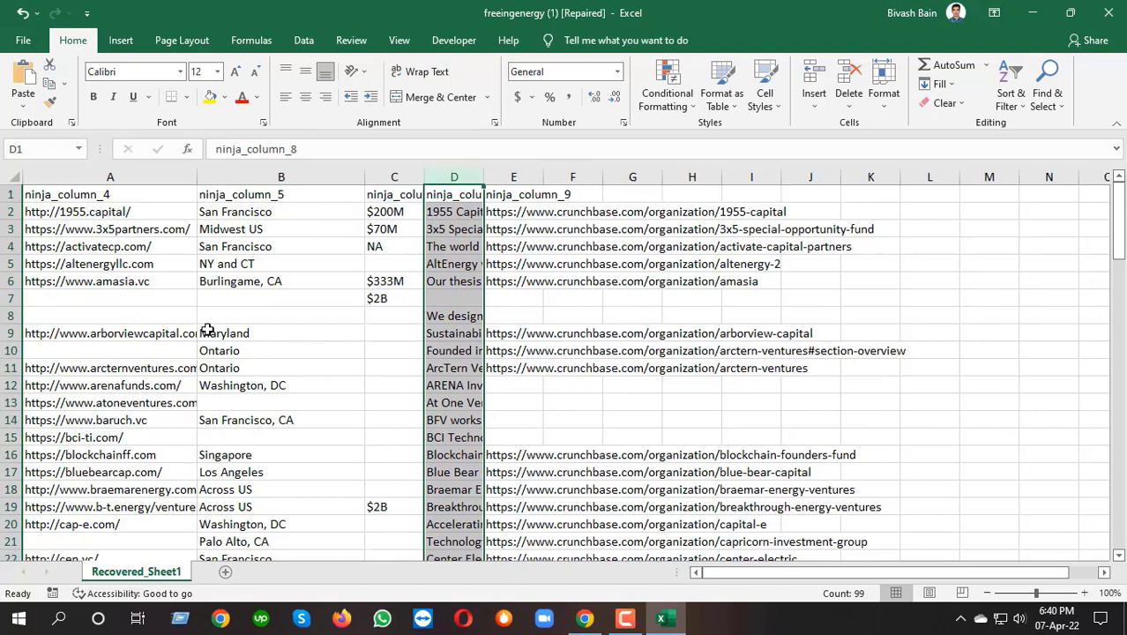
Delete the ninja_column header row so data starts at row 1.
left_click(81, 183)
right_click(7, 194)
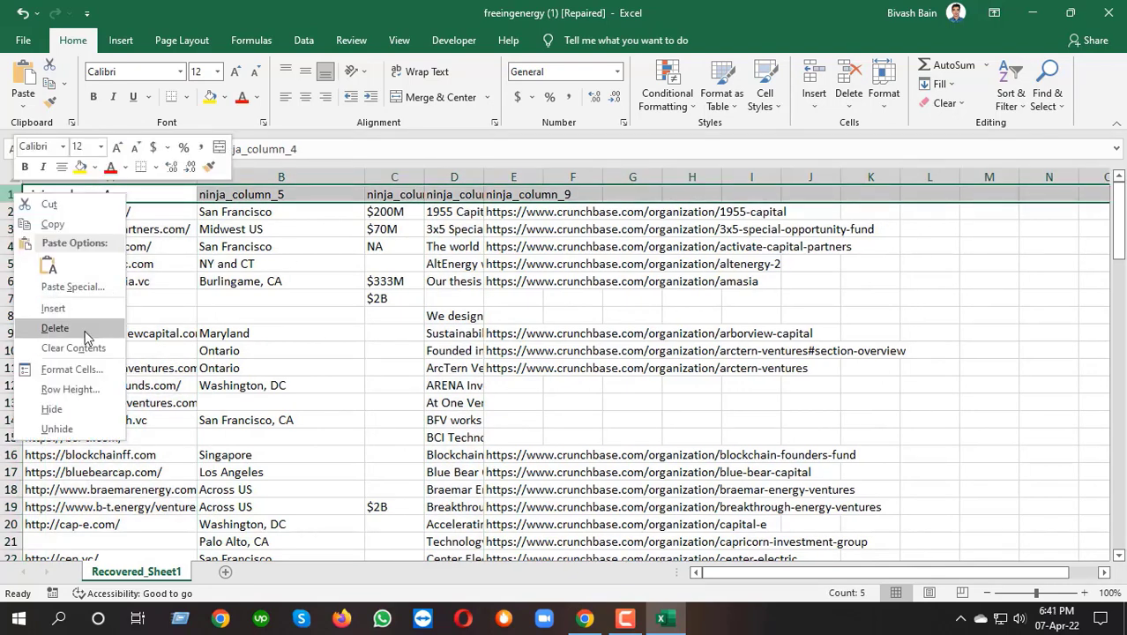
left_click(44, 322)
left_click(341, 297)
Select the whole data range from A1 to the last cell and copy it.
left_click(60, 194)
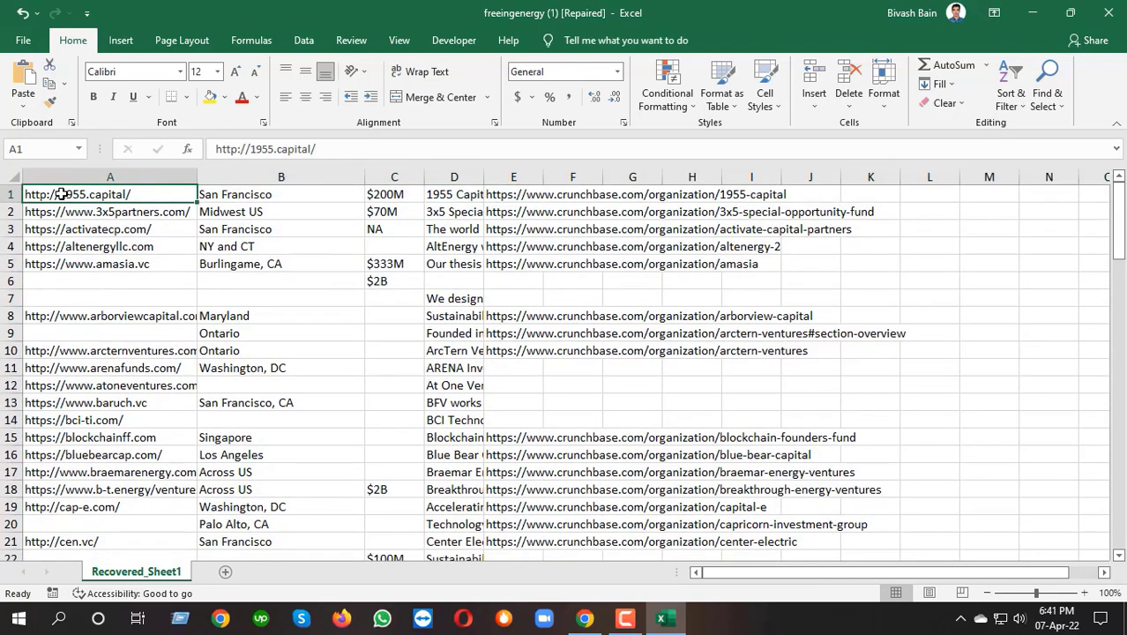
key("ctrl+shift+End")
scroll(181, 216, "down", 2)
right_click(183, 216)
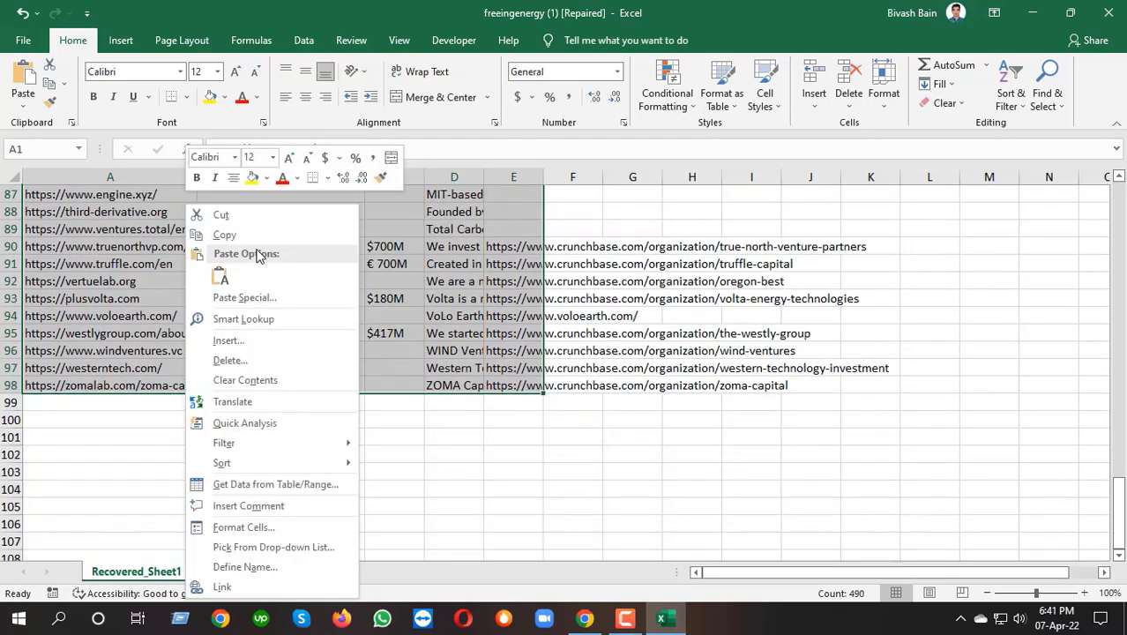
left_click(221, 233)
scroll(429, 372, "up", 14)
scroll(429, 371, "up", 15)
left_click(585, 618)
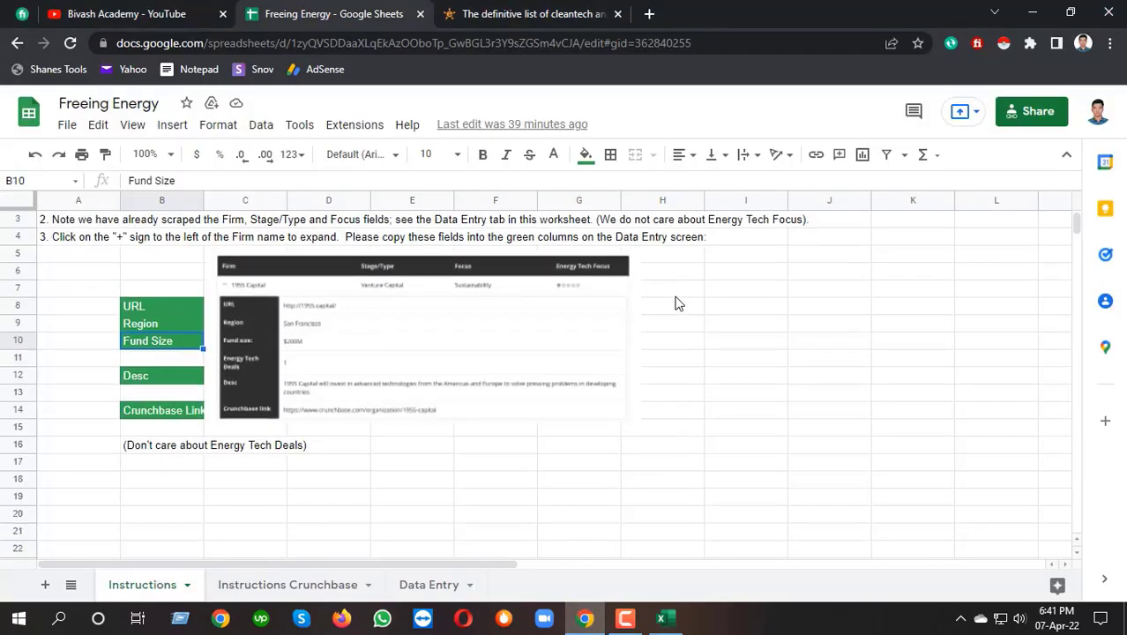
Go to the Data Entry sheet and review the row 1 headings through Crunchbase URL.
left_click(423, 591)
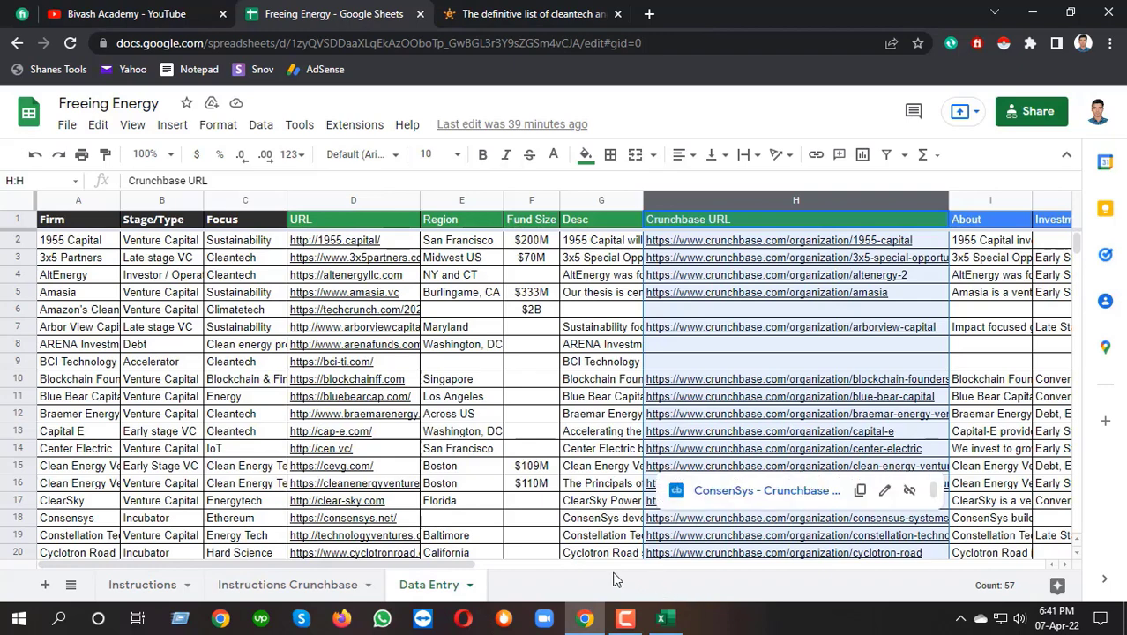
scroll(366, 571, "right", 3)
scroll(368, 574, "left", 3)
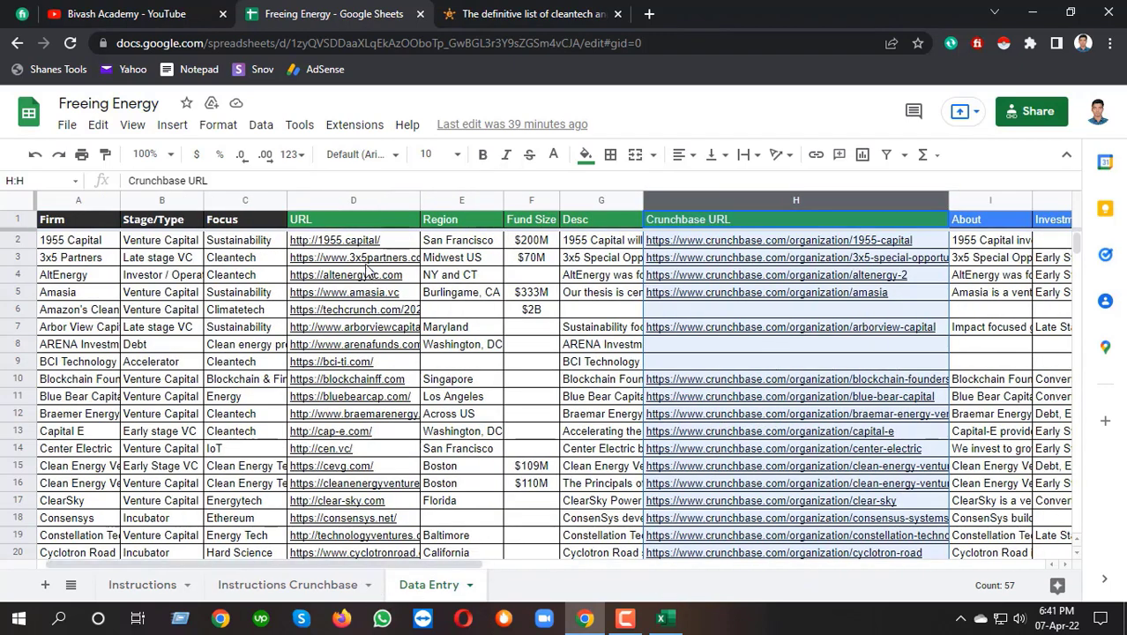
left_click(349, 226)
left_click(494, 227)
left_click(533, 224)
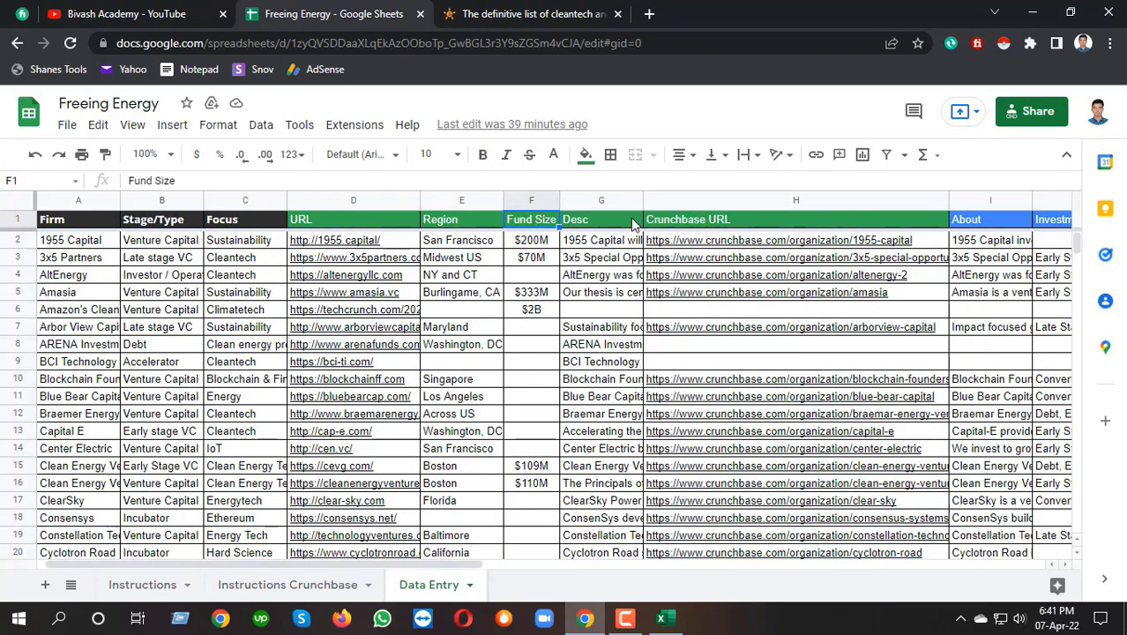
left_click(609, 223)
left_click(715, 222)
left_click(522, 566)
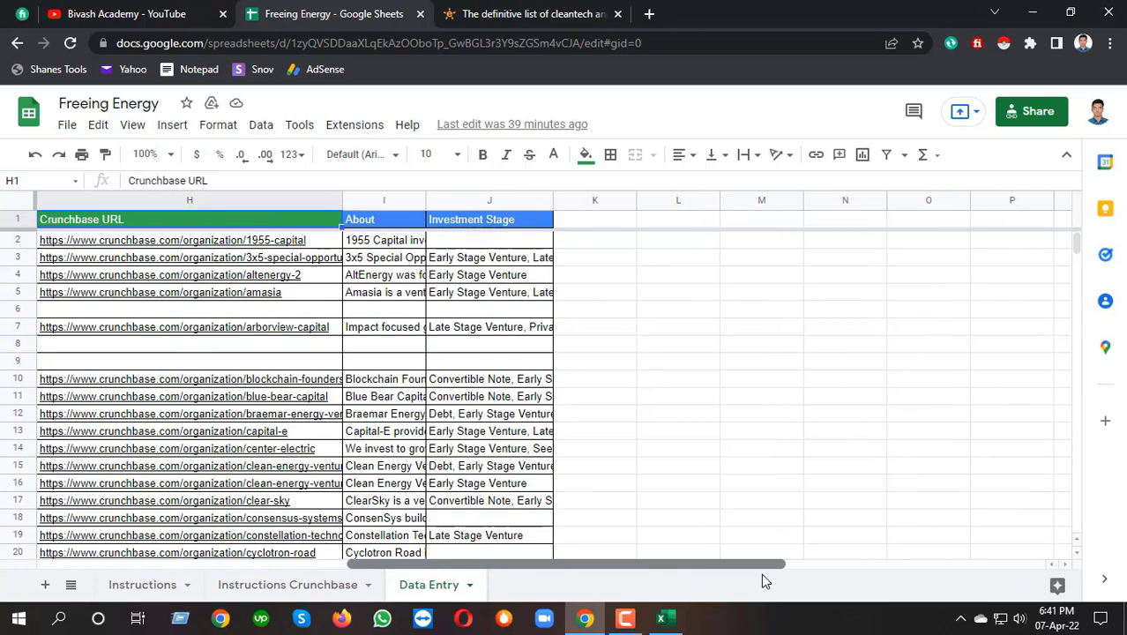
Open 1955 Capital's Crunchbase page from H2's link preview in a new tab.
left_click(380, 203)
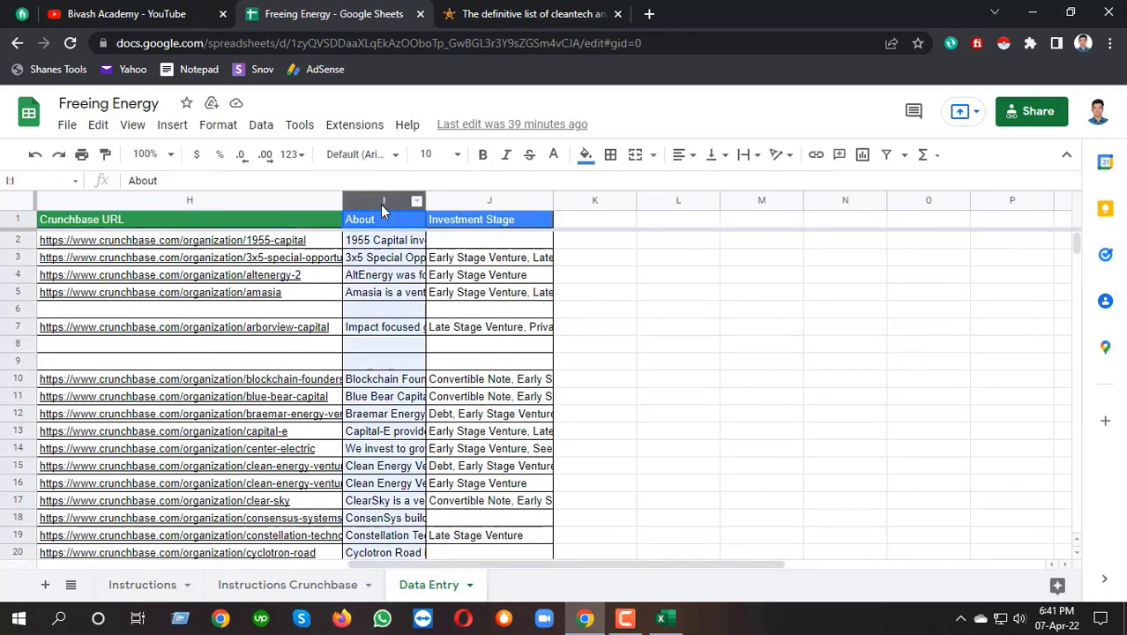
left_click(476, 202)
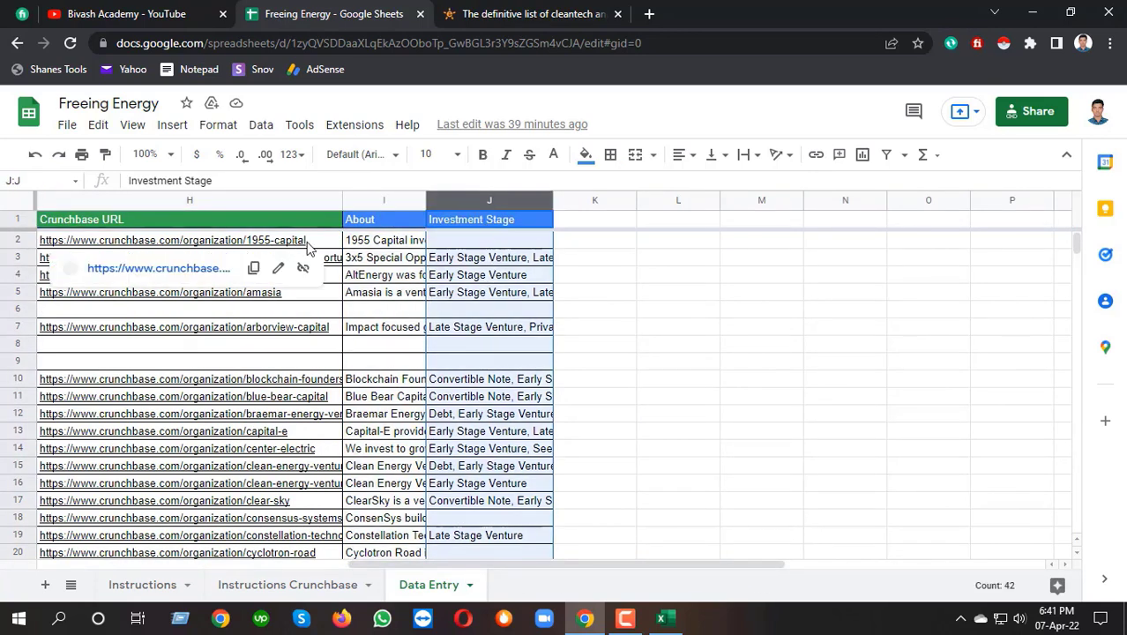
mouse_move(288, 246)
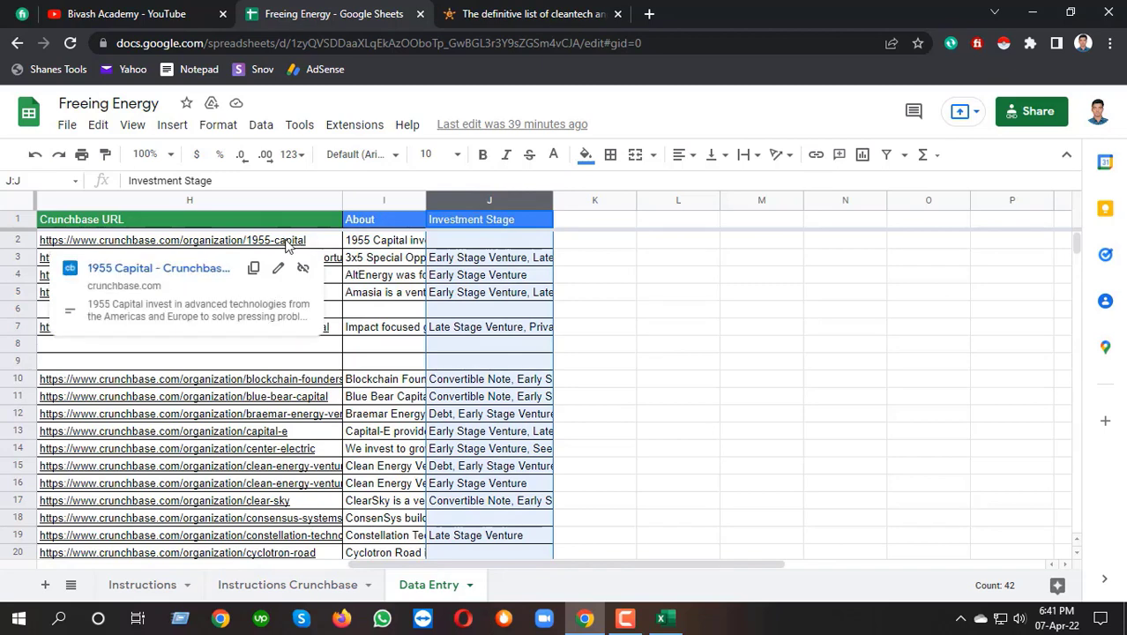
left_click(190, 268)
left_click_drag(569, 9, 820, 12)
Close the cleantech investor list tab and look over the 1955 Capital Crunchbase profile.
left_click(609, 18)
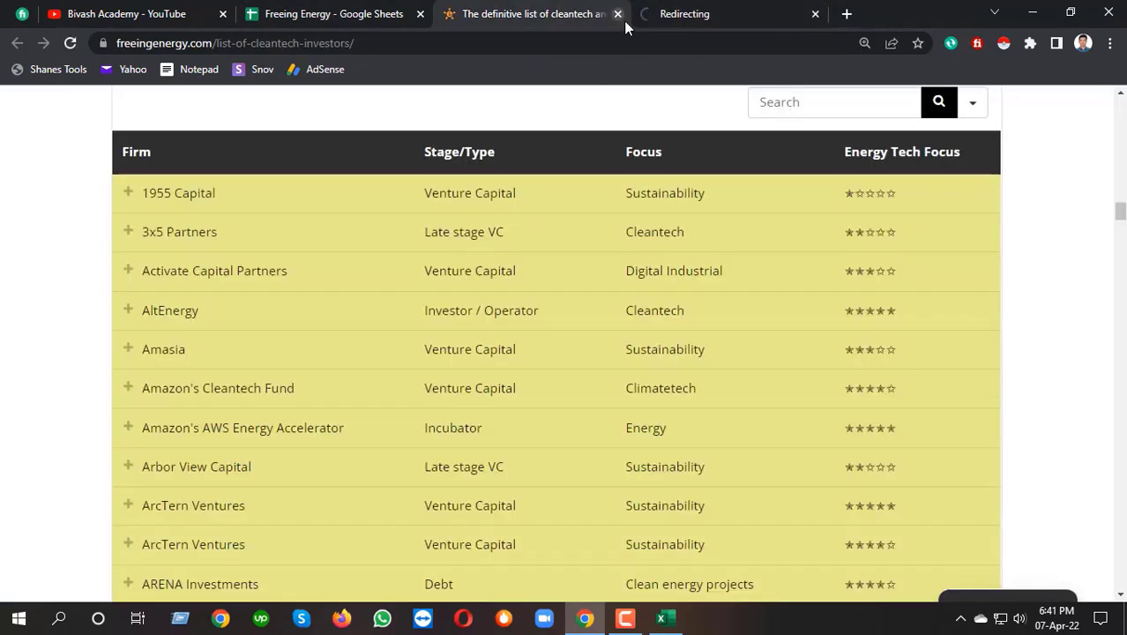
left_click(617, 14)
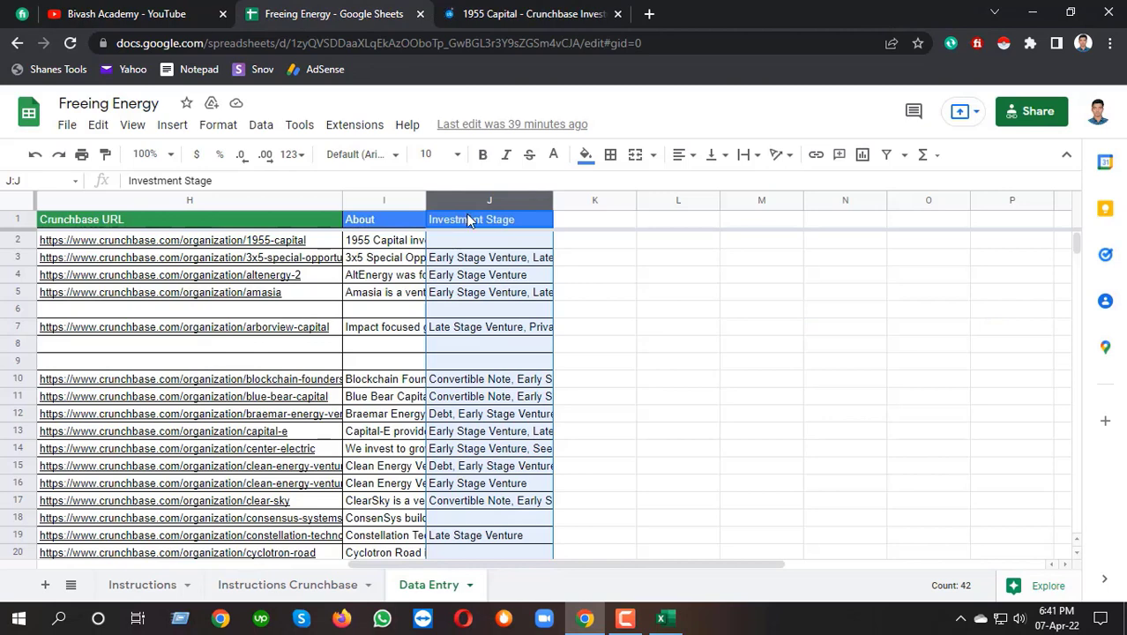
left_click(469, 226)
left_click(529, 14)
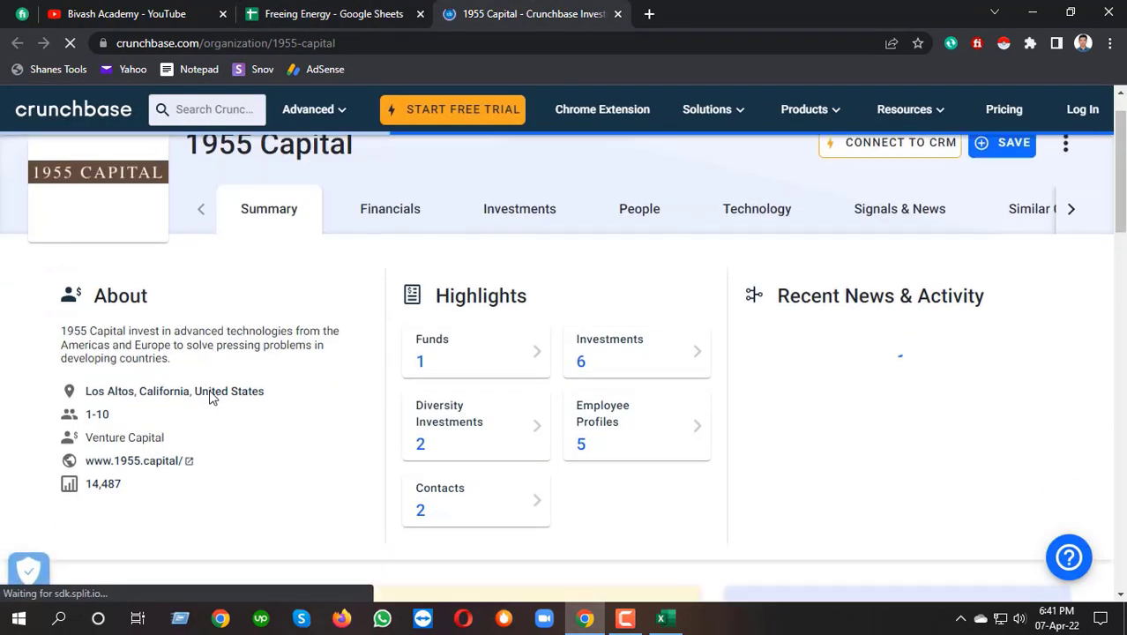
scroll(227, 390, "down", 2)
scroll(227, 390, "up", 2)
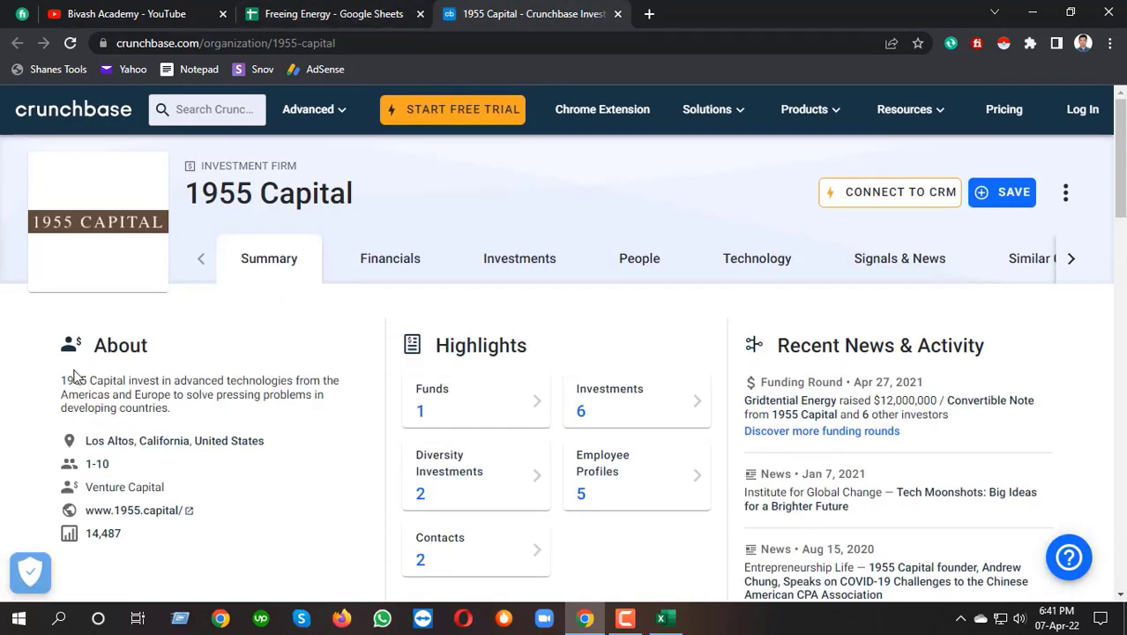
left_click(304, 7)
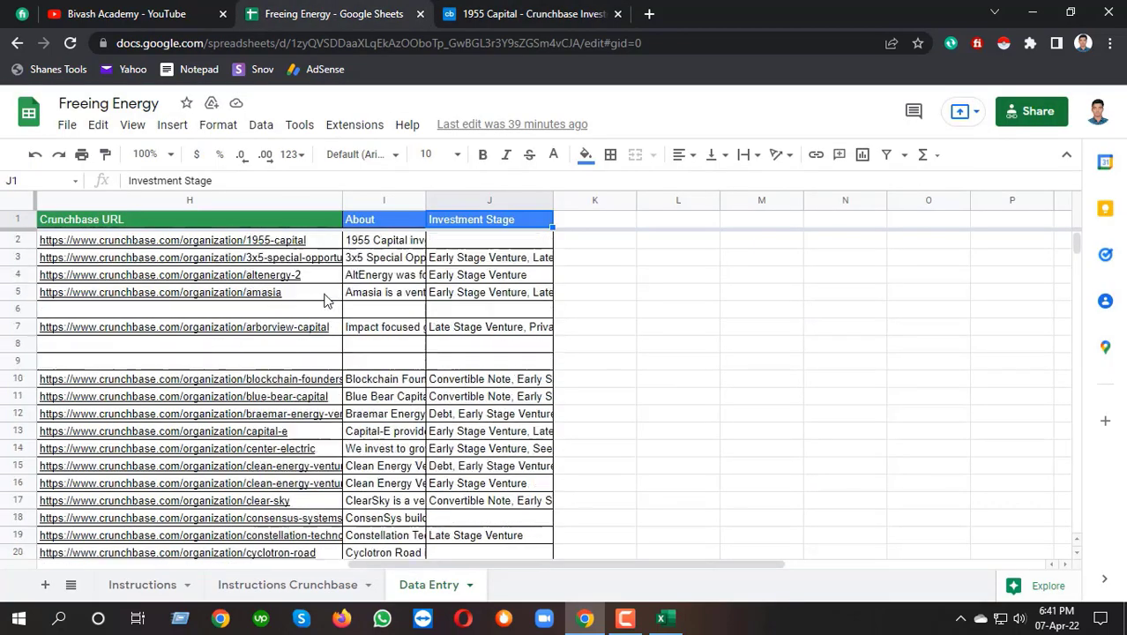
scroll(157, 377, "down", 5)
scroll(157, 376, "down", 5)
scroll(360, 327, "up", 1)
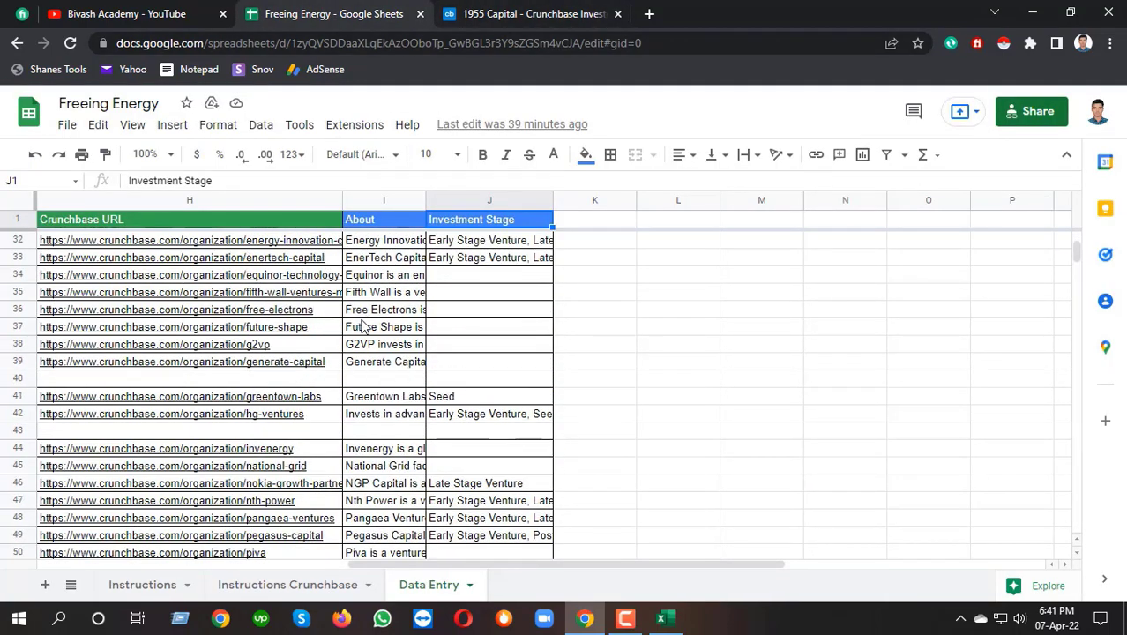
scroll(360, 326, "up", 9)
Select 1955 Capital's About description to compare with the sheet, then close its tab.
key("ctrl+Tab")
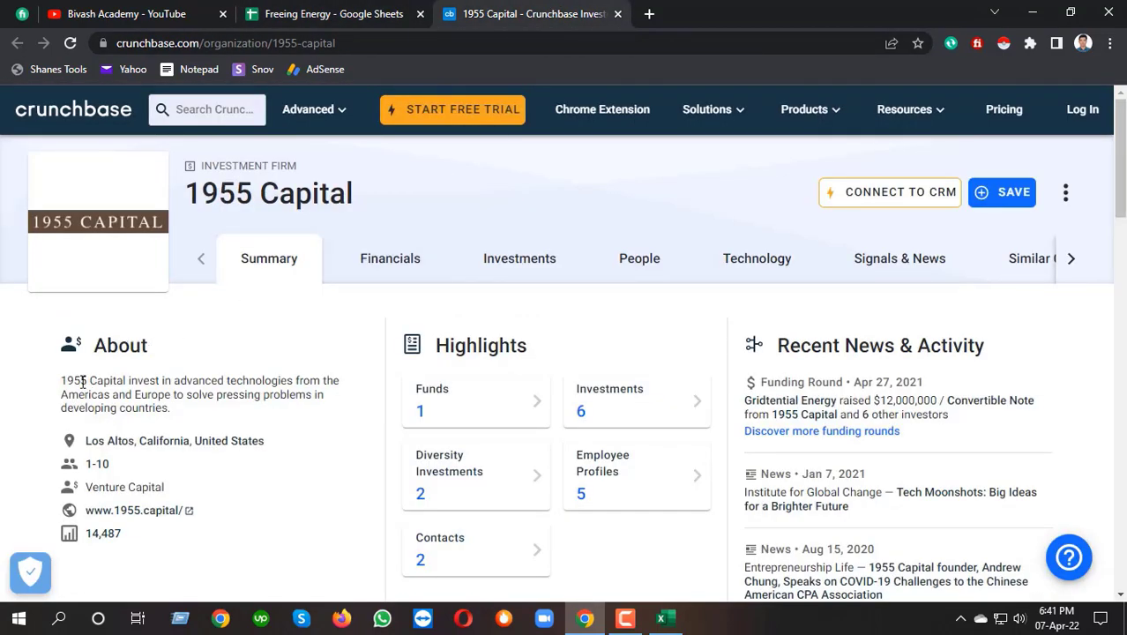
left_click_drag(63, 382, 182, 416)
left_click(415, 16)
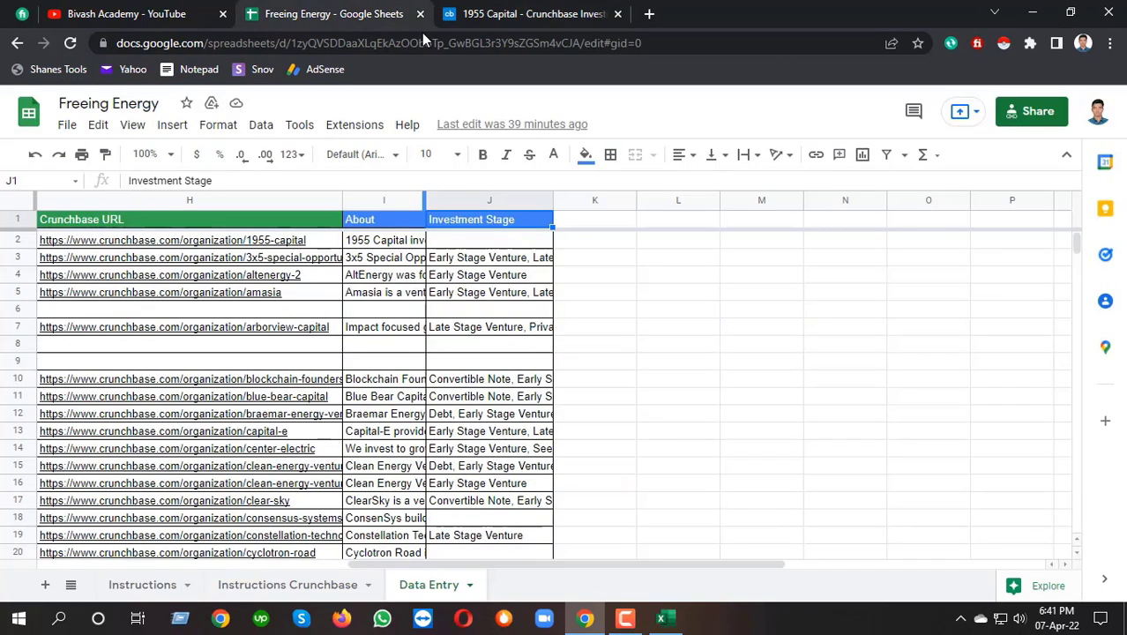
key("ctrl+Tab")
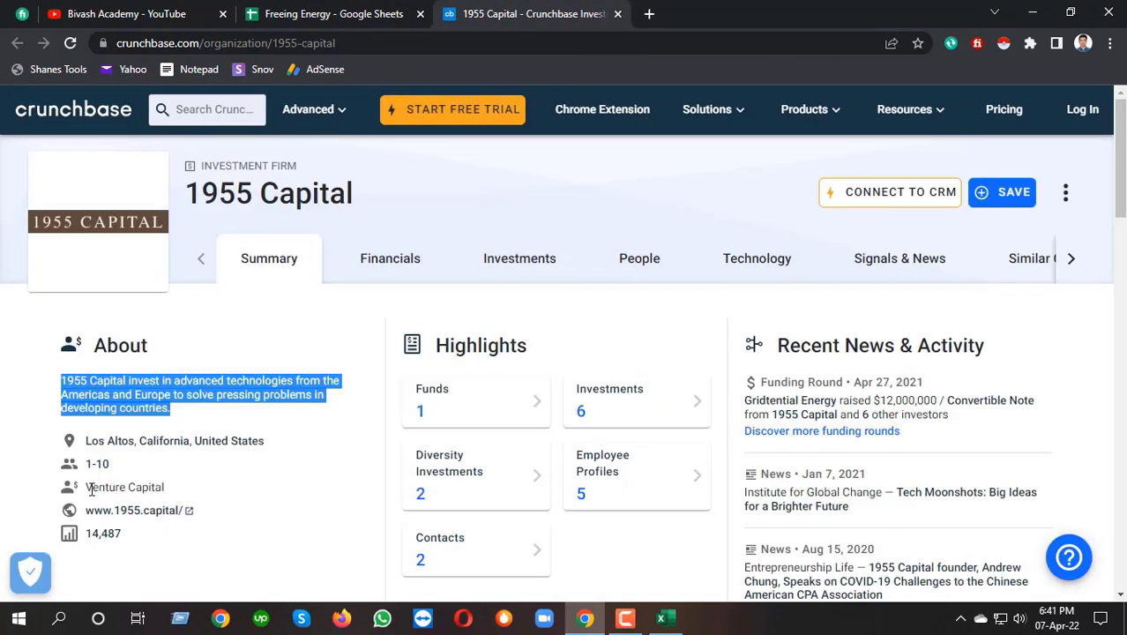
left_click(619, 14)
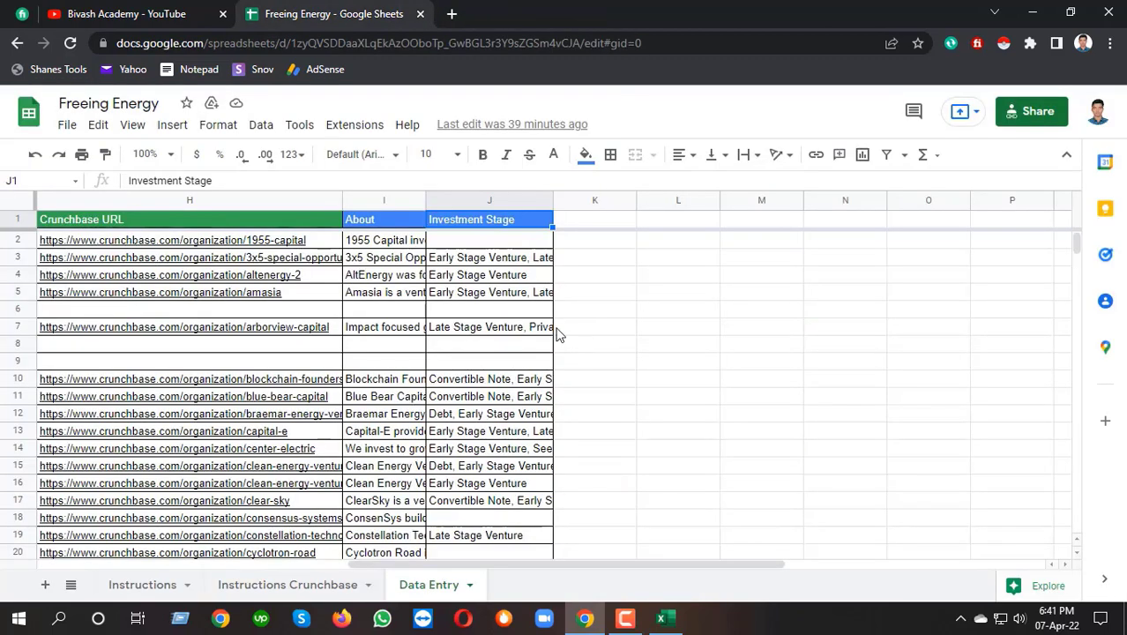
Open 3x5 Special Opportunity Fund's Crunchbase page and copy 'Early Stage Venture, Late Stage Venture' to check J3.
left_click(249, 265)
left_click(151, 284)
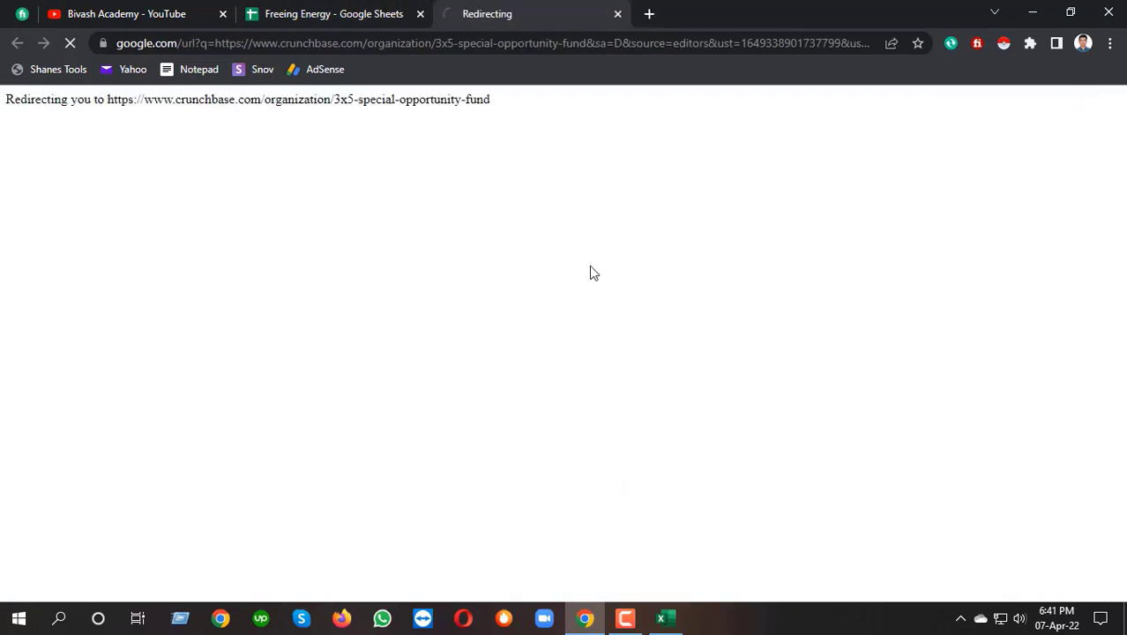
scroll(528, 340, "down", 2)
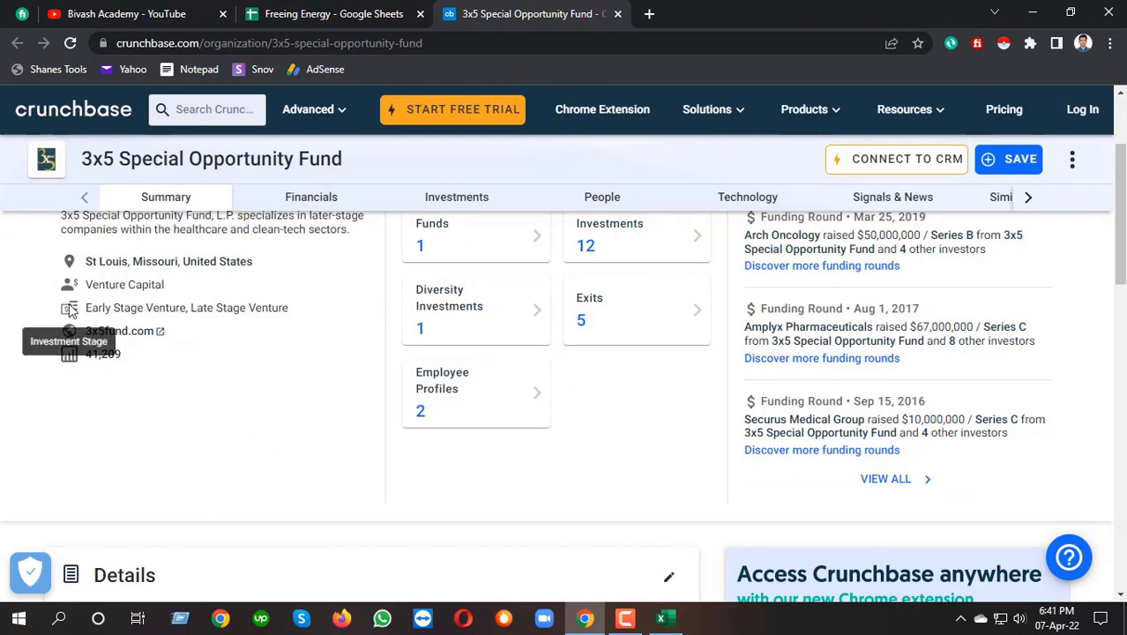
left_click_drag(87, 311, 287, 307)
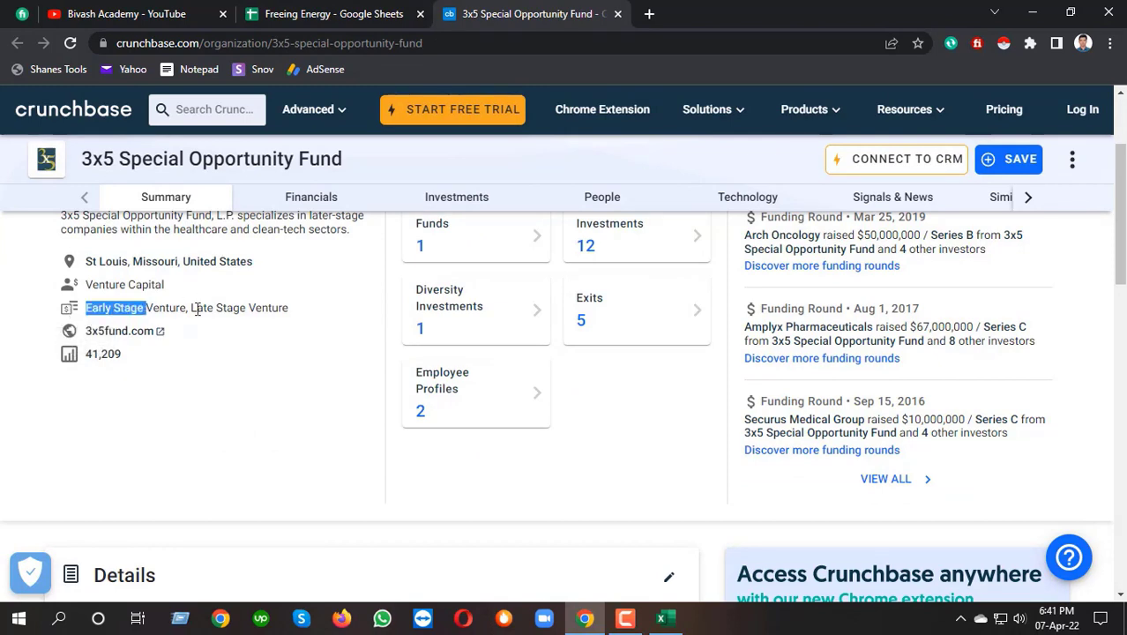
right_click(267, 304)
left_click(304, 315)
left_click(371, 13)
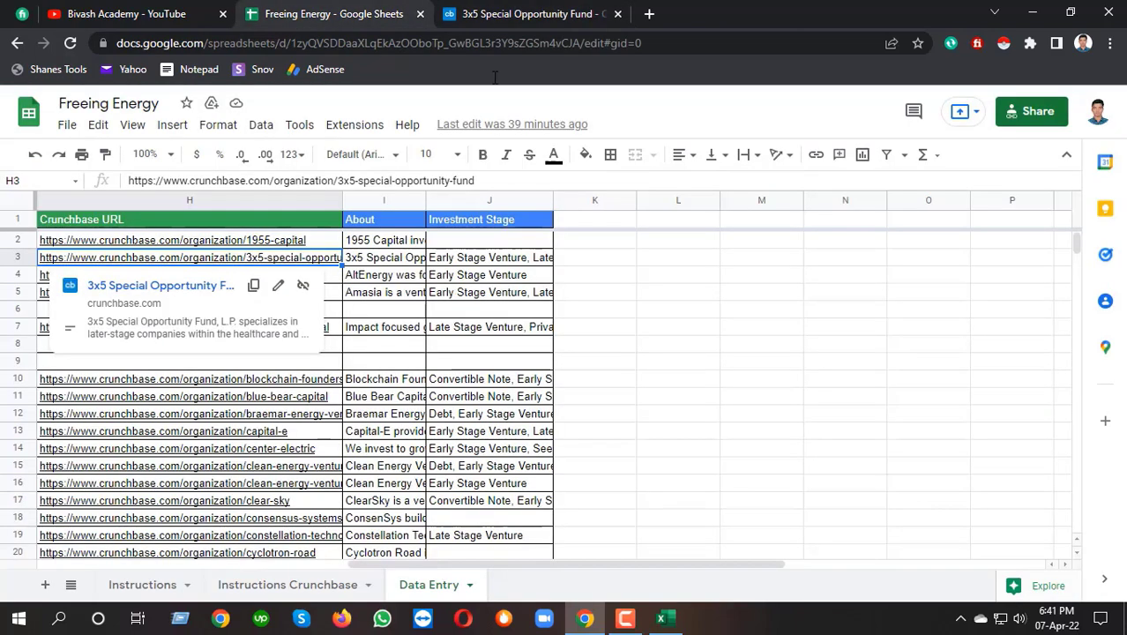
left_click(478, 259)
left_click(394, 240)
Select part of the 3x5 About description and compare it with the About column.
left_click(483, 13)
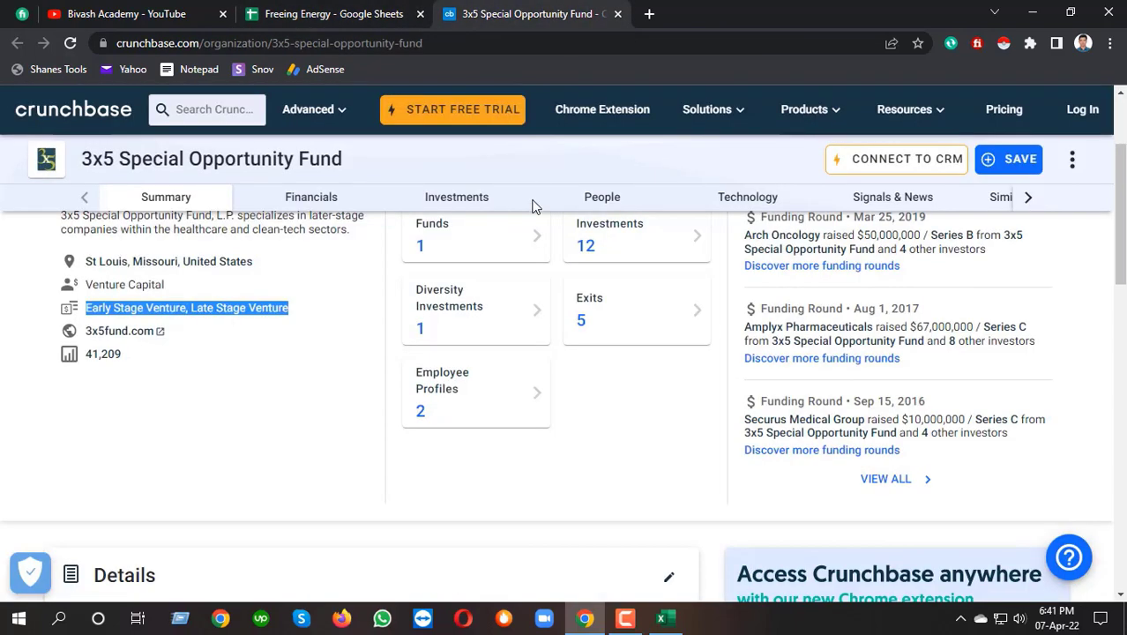
left_click_drag(62, 379, 351, 396)
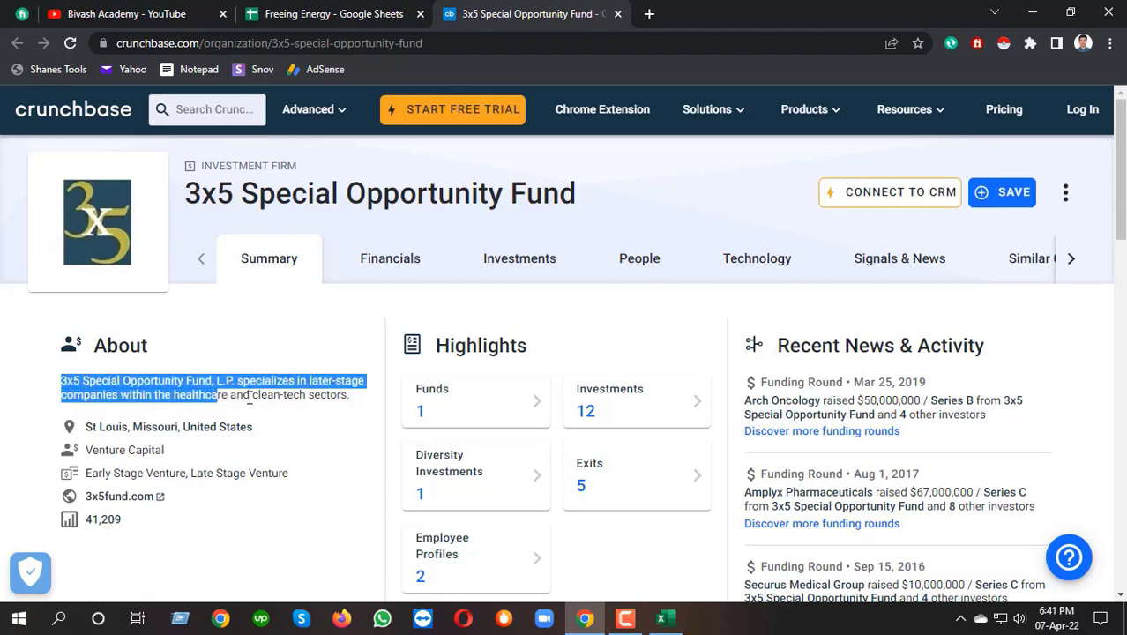
left_click(371, 11)
scroll(564, 372, "down", 6)
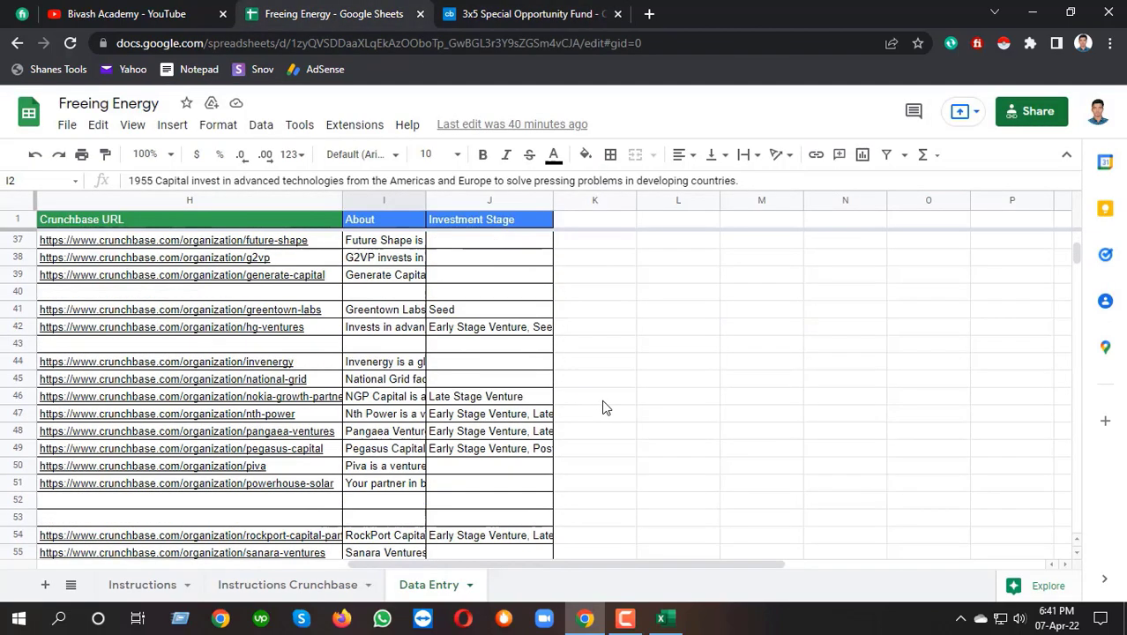
scroll(605, 407, "down", 5)
left_click(385, 396)
scroll(408, 388, "up", 4)
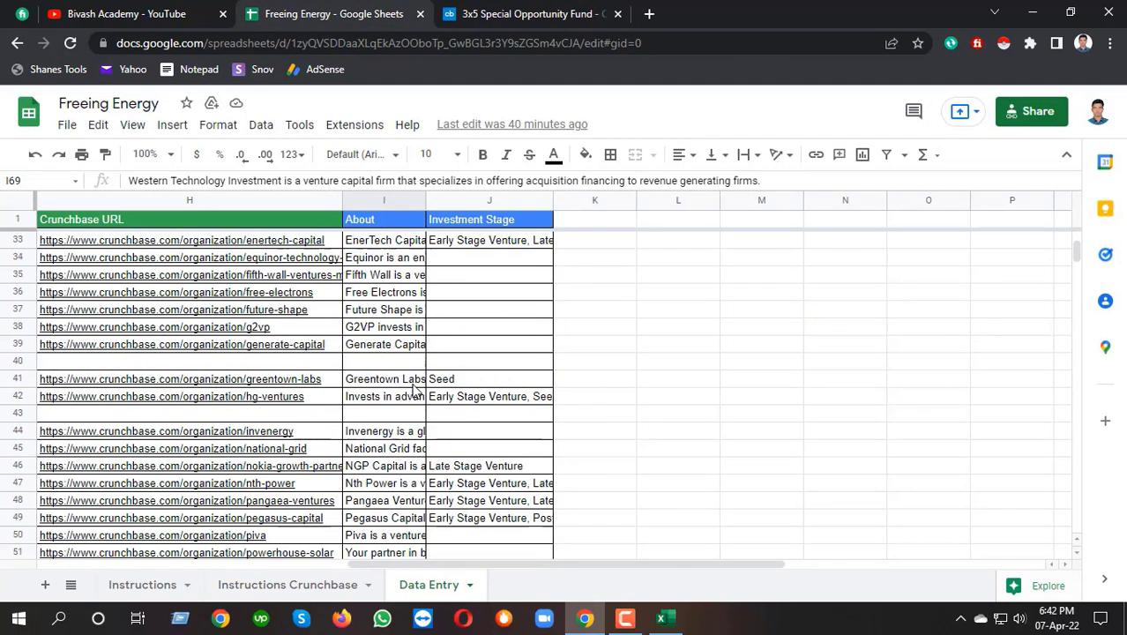
scroll(409, 388, "up", 4)
scroll(408, 388, "up", 3)
scroll(436, 397, "down", 6)
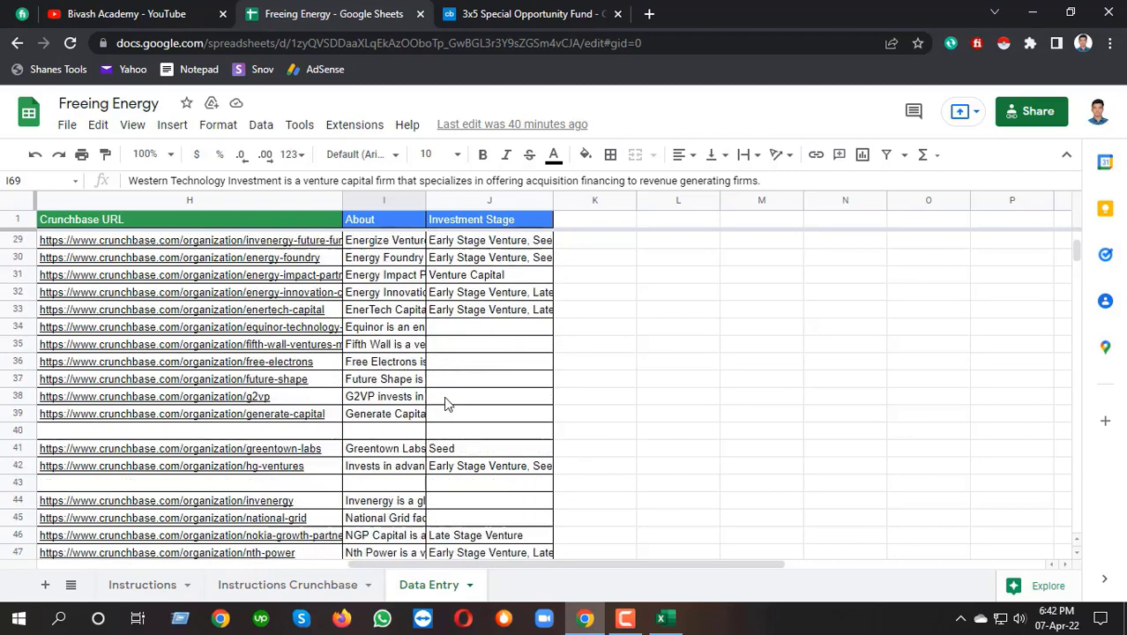
scroll(454, 415, "down", 3)
scroll(460, 426, "down", 2)
Look over the 3x5 Special Opportunity Fund page once more and return to the sheet.
left_click(555, 7)
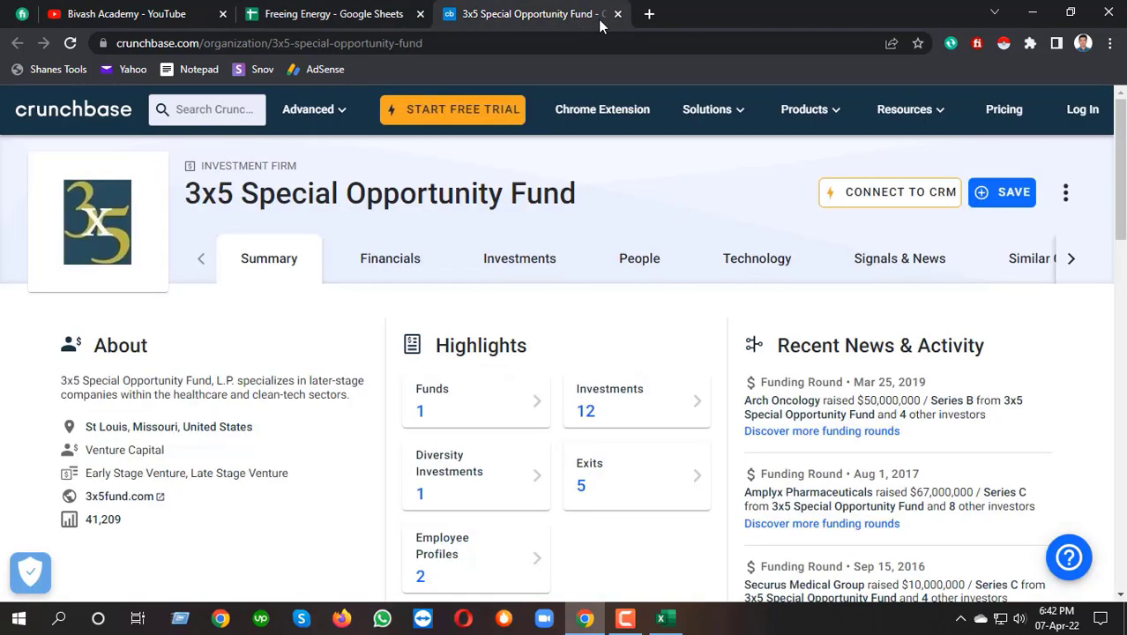
scroll(220, 282, "down", 3)
scroll(224, 317, "up", 3)
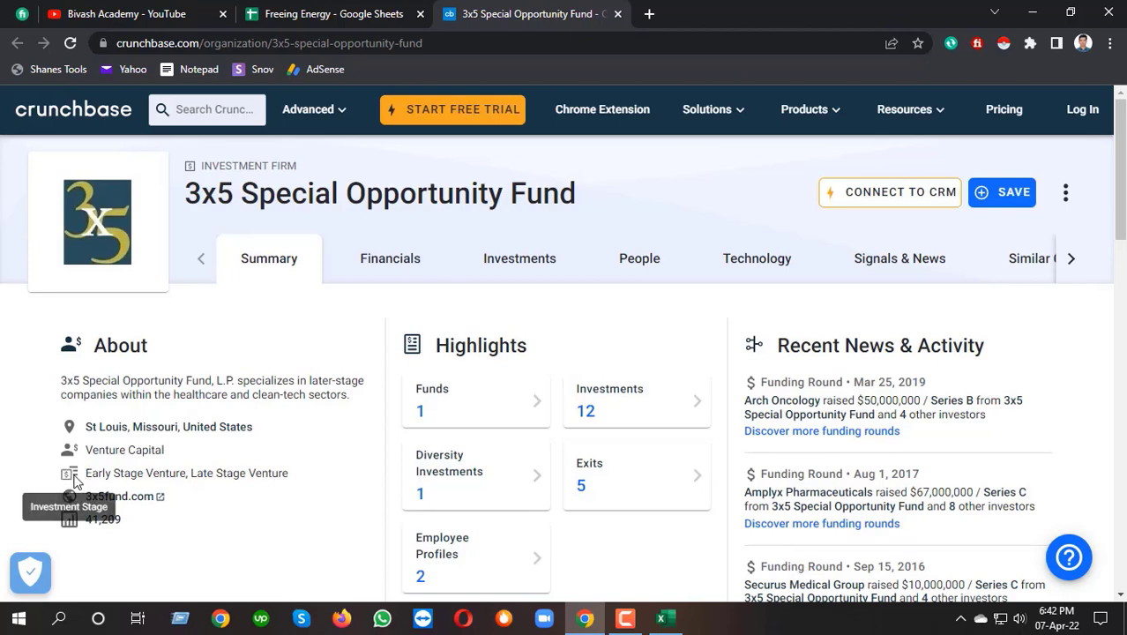
left_click(344, 14)
left_click_drag(736, 566, 476, 565)
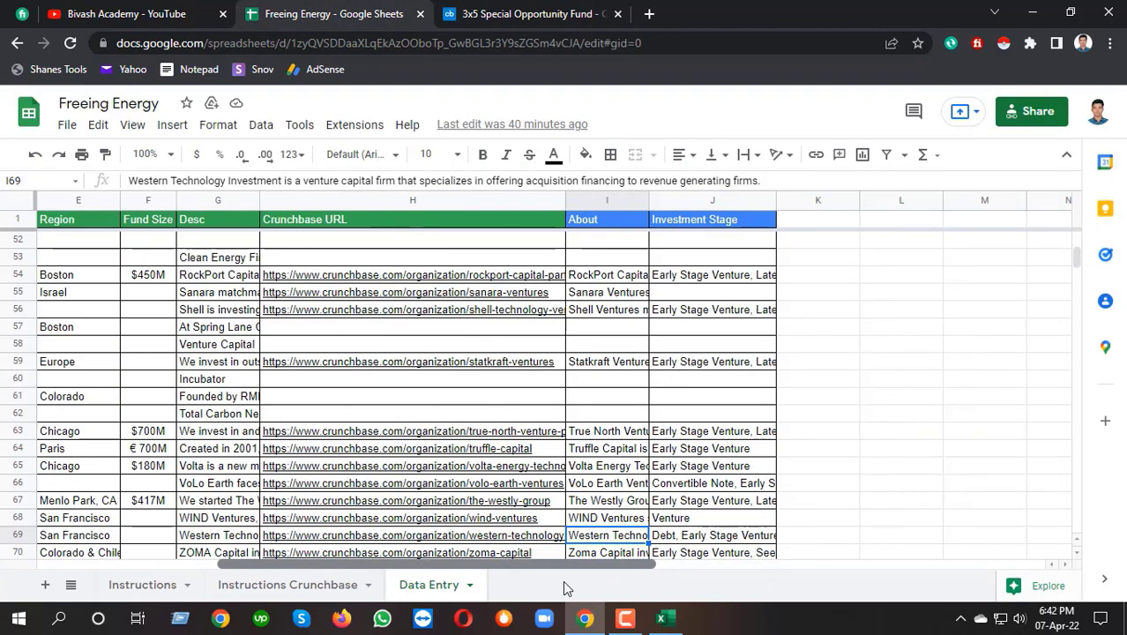
scroll(437, 340, "down", 2)
scroll(439, 340, "up", 5)
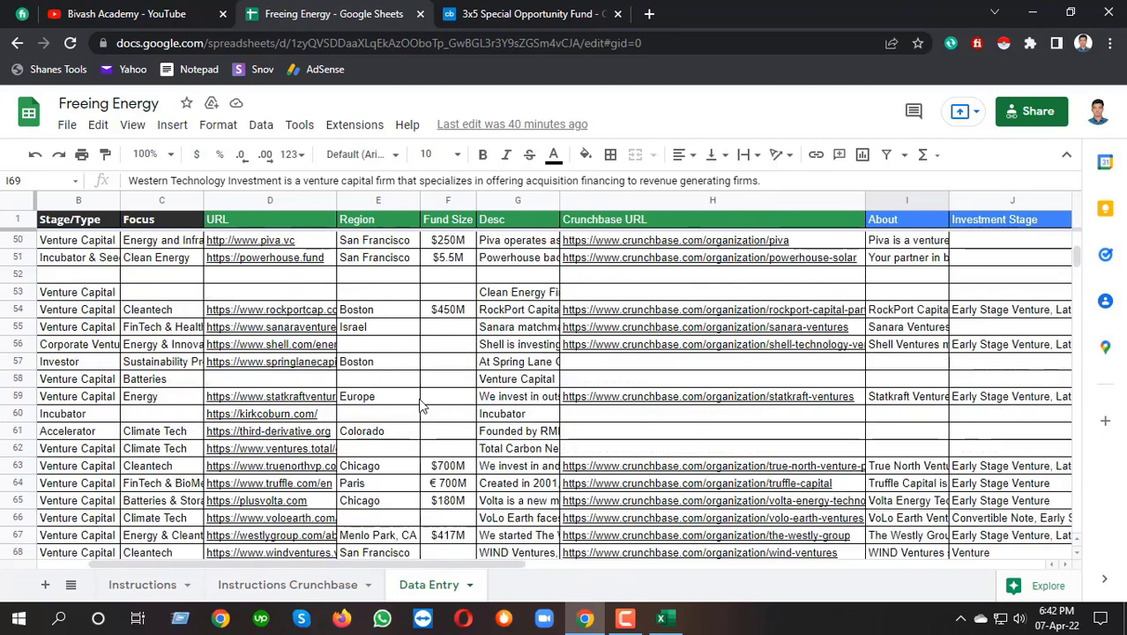
scroll(414, 379, "up", 6)
scroll(379, 432, "up", 6)
scroll(352, 480, "up", 5)
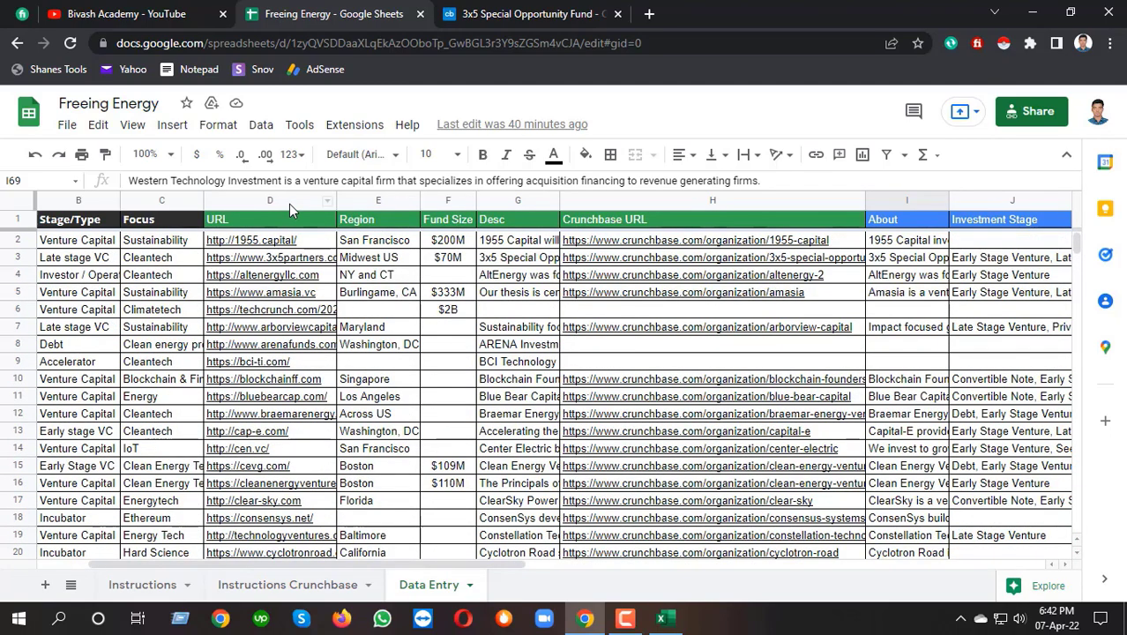
scroll(457, 468, "down", 3)
scroll(457, 468, "down", 5)
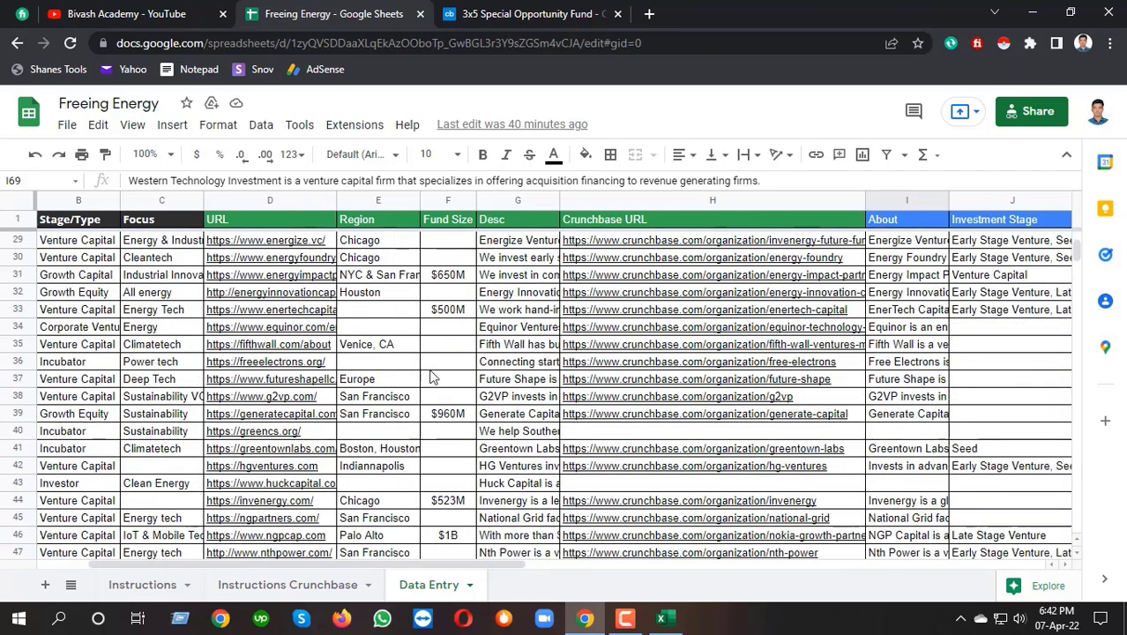
scroll(432, 378, "down", 4)
scroll(404, 378, "down", 1)
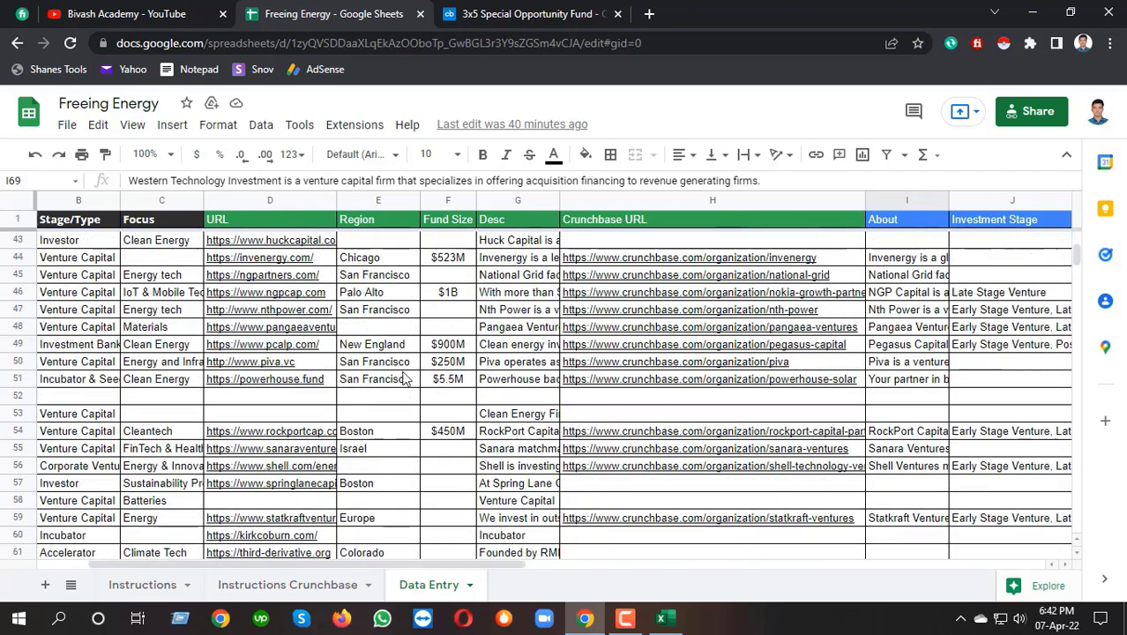
left_click(16, 396)
left_click_drag(520, 565, 316, 573)
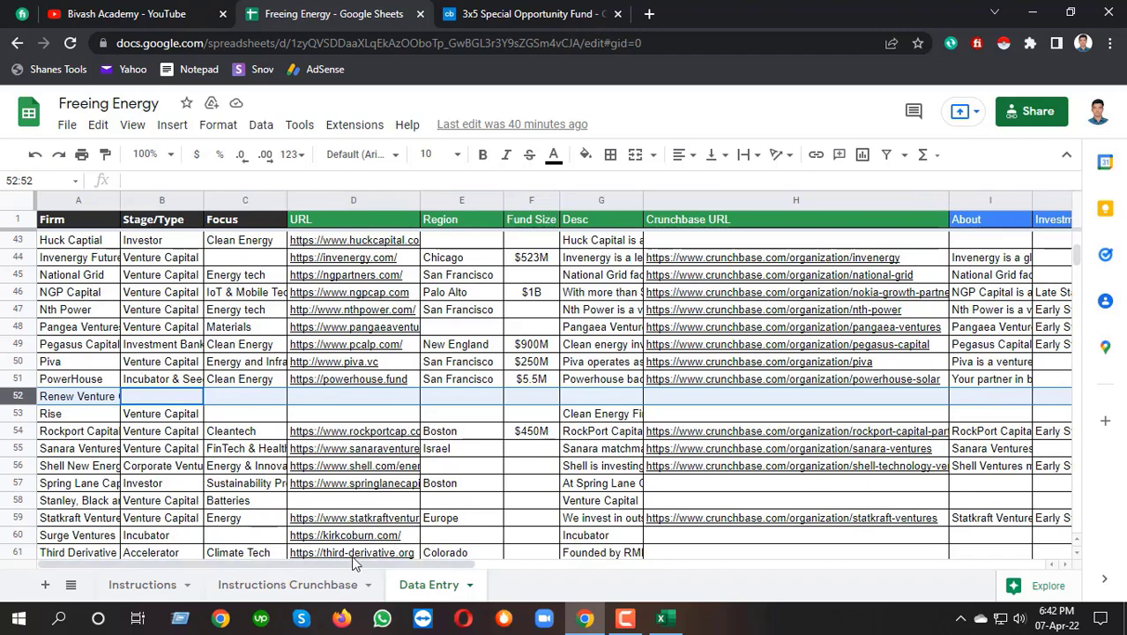
mouse_move(355, 564)
left_mouse_down()
mouse_move(810, 573)
mouse_move(227, 573)
left_mouse_up()
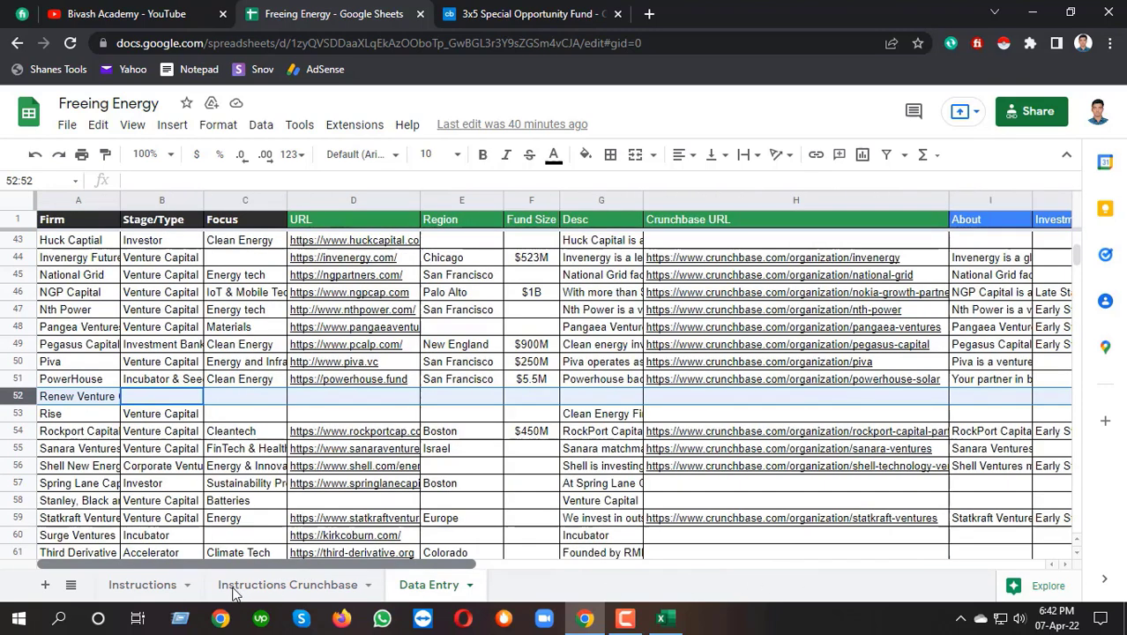
left_click(19, 414)
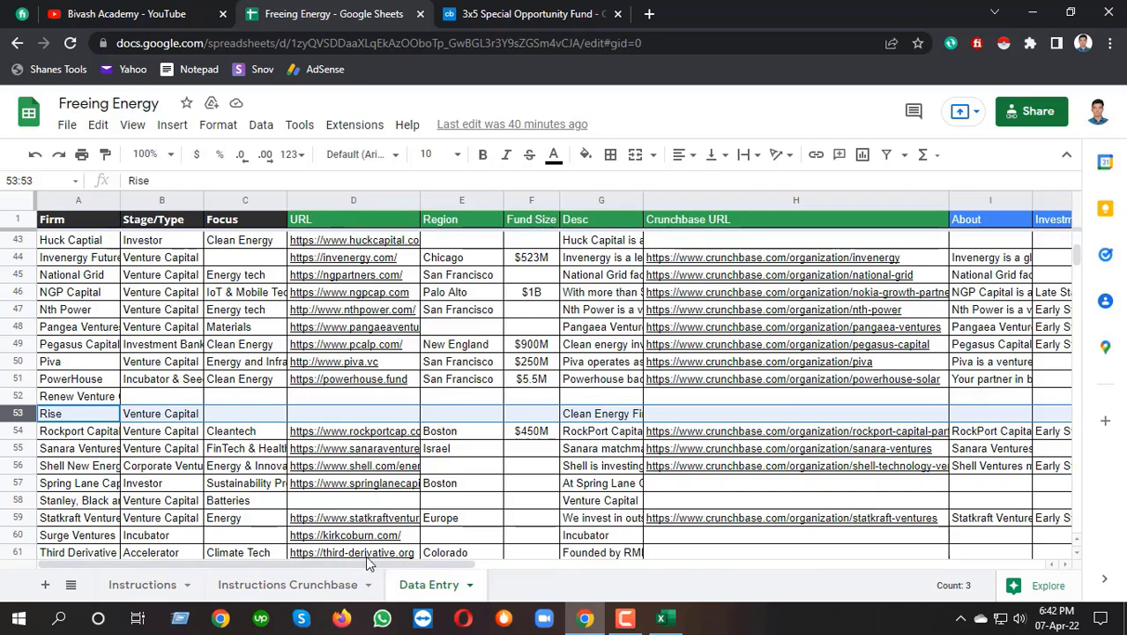
scroll(552, 450, "down", 5)
scroll(552, 450, "down", 3)
scroll(551, 450, "up", 3)
scroll(551, 449, "up", 4)
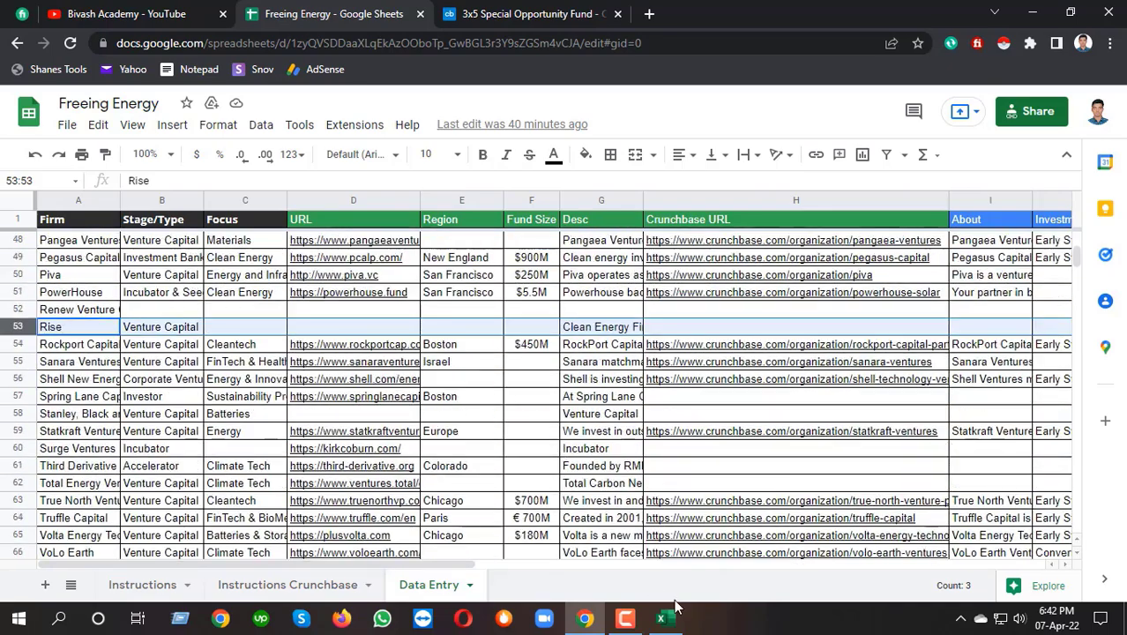
left_click(660, 619)
Inspect rows 86, 82, 79 and 77 (Rockport Capital) in Recovered_Sheet1.
scroll(379, 370, "down", 6)
scroll(387, 399, "down", 7)
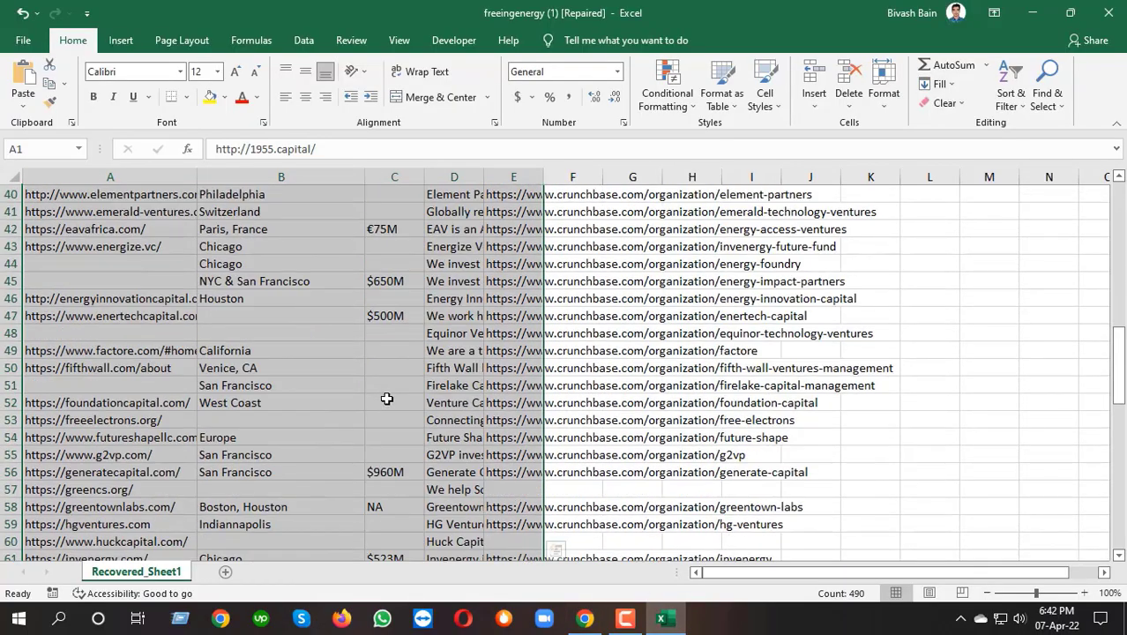
scroll(379, 414, "down", 12)
scroll(370, 435, "down", 5)
scroll(373, 432, "up", 2)
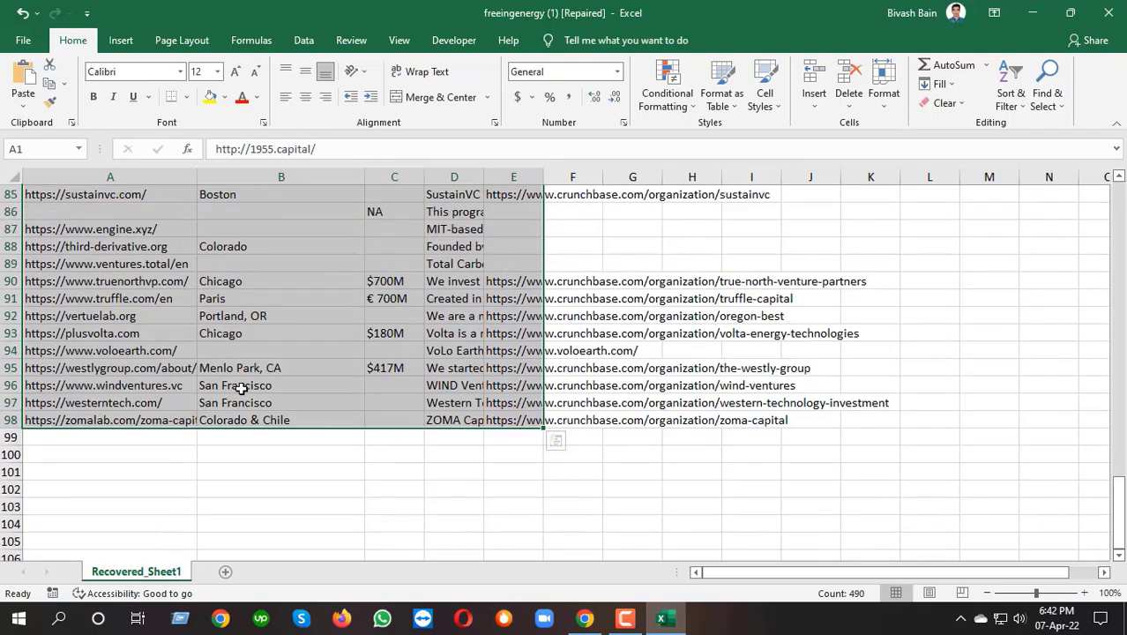
scroll(16, 333, "up", 1)
left_click(11, 258)
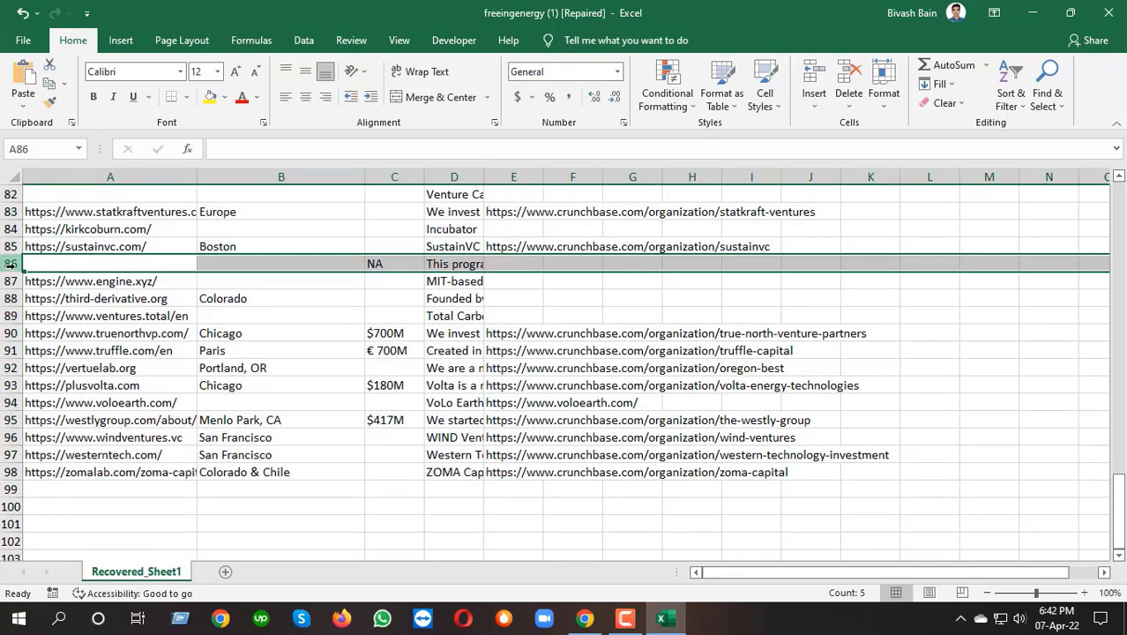
scroll(88, 300, "up", 1)
scroll(97, 308, "up", 1)
scroll(141, 328, "up", 1)
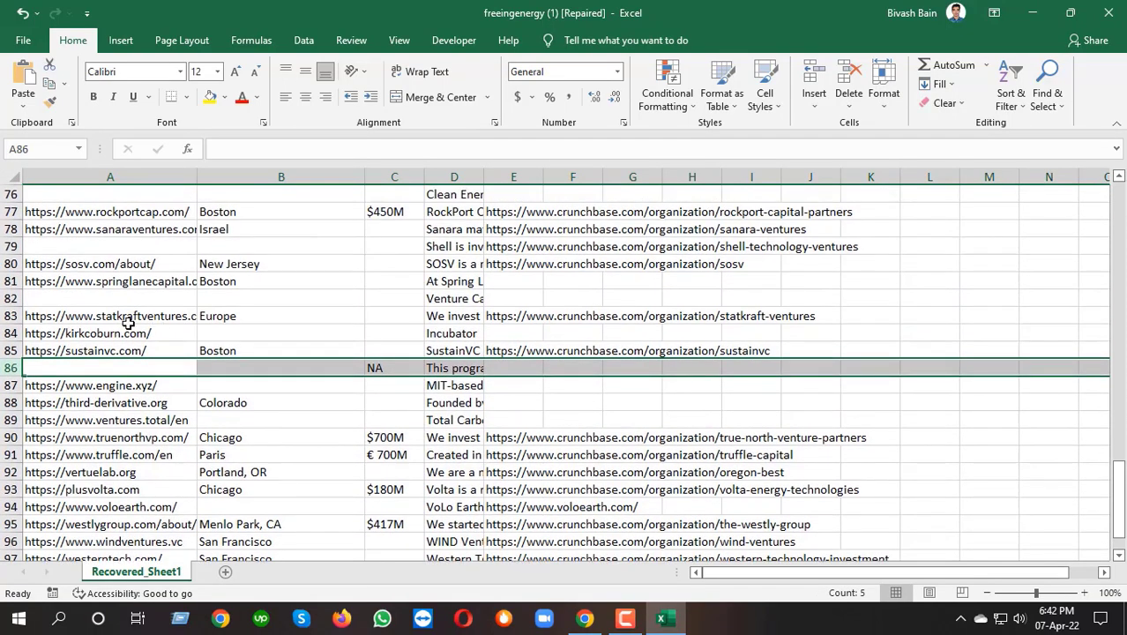
left_click(7, 298)
scroll(7, 299, "up", 1)
left_click(9, 298)
left_click(8, 257)
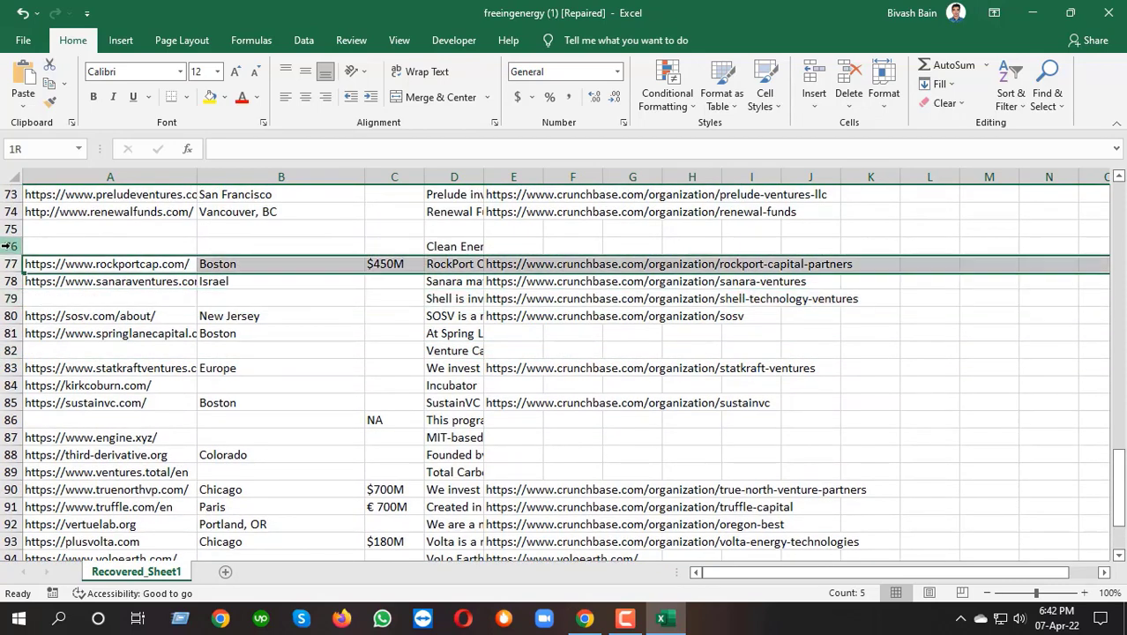
Scroll back up and close the Excel workbook.
left_click_drag(9, 246, 9, 229)
scroll(99, 316, "up", 5)
scroll(99, 316, "up", 11)
scroll(133, 327, "up", 8)
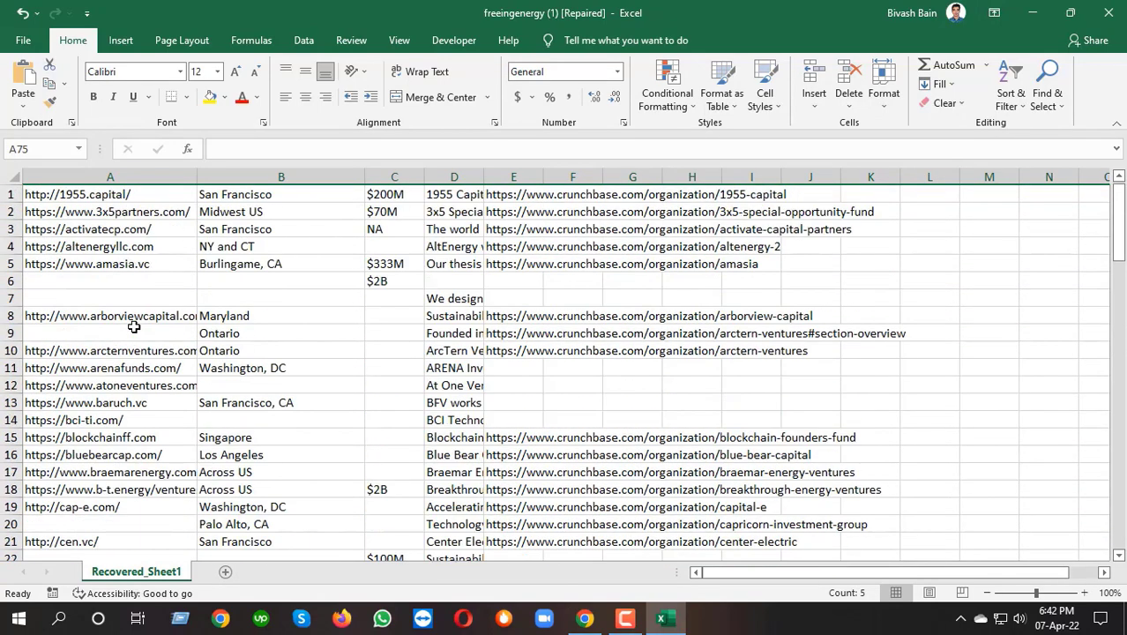
left_click(1108, 12)
scroll(414, 333, "up", 5)
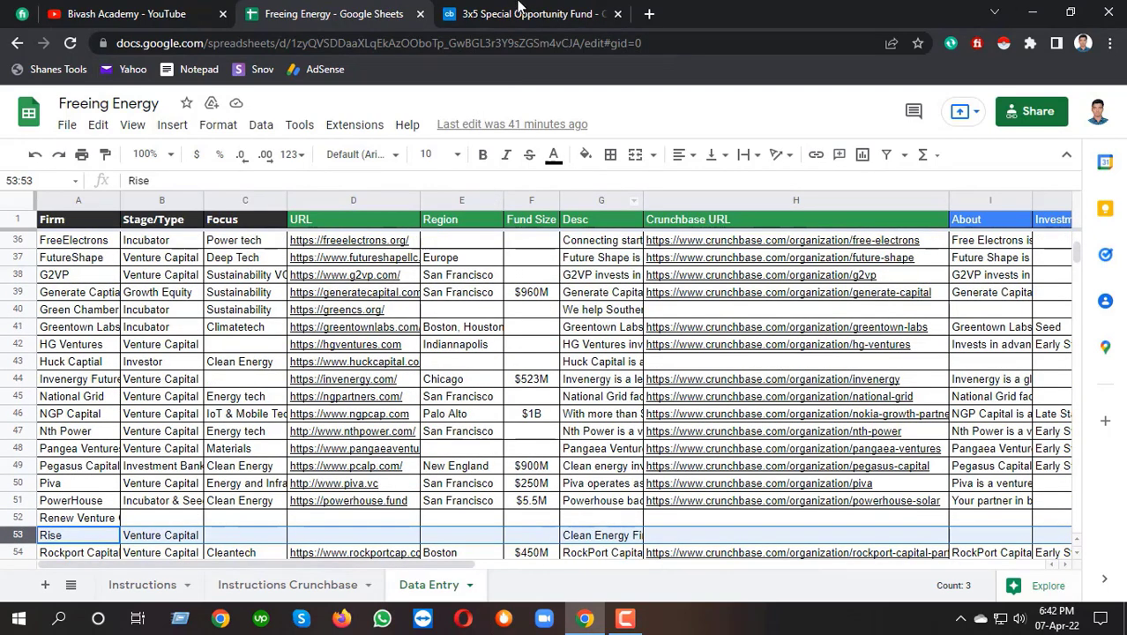
Close the Crunchbase tab, search 'instant data scraper' in a new tab, and open its store listing.
left_click(617, 14)
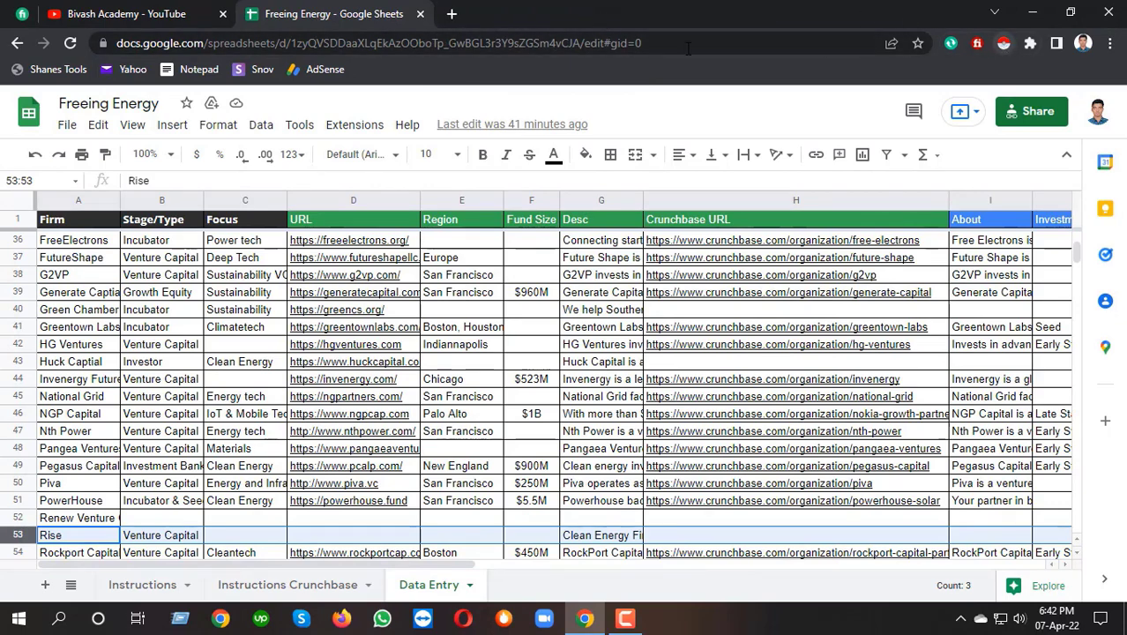
left_click(452, 14)
type("i")
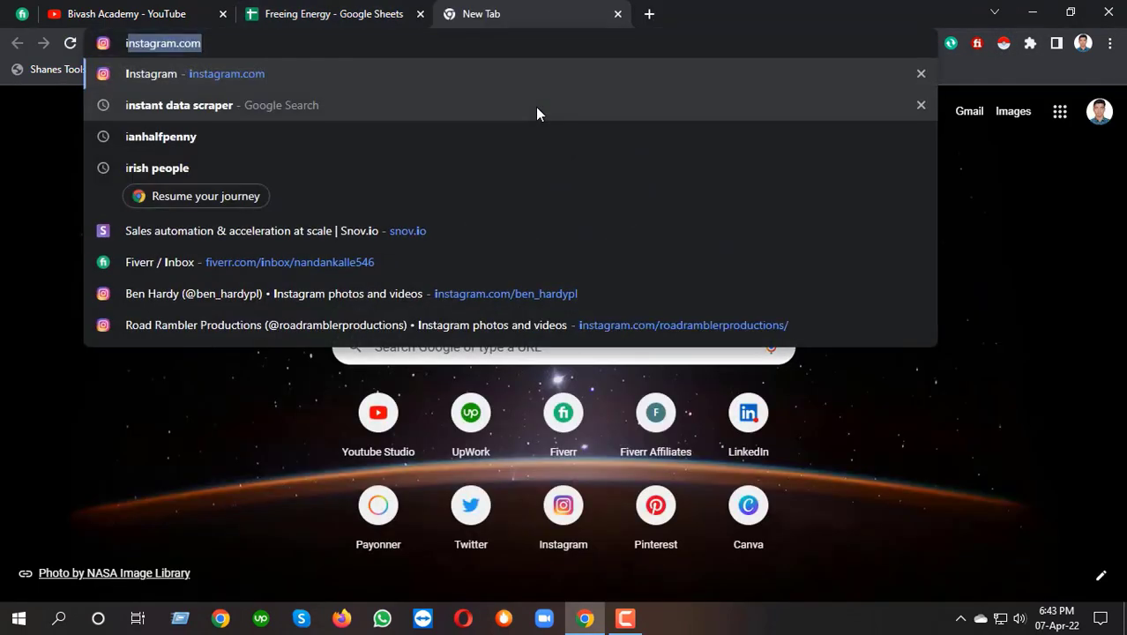
type("mn")
key("BackSpace")
key("BackSpace")
key("BackSpace")
type("ins")
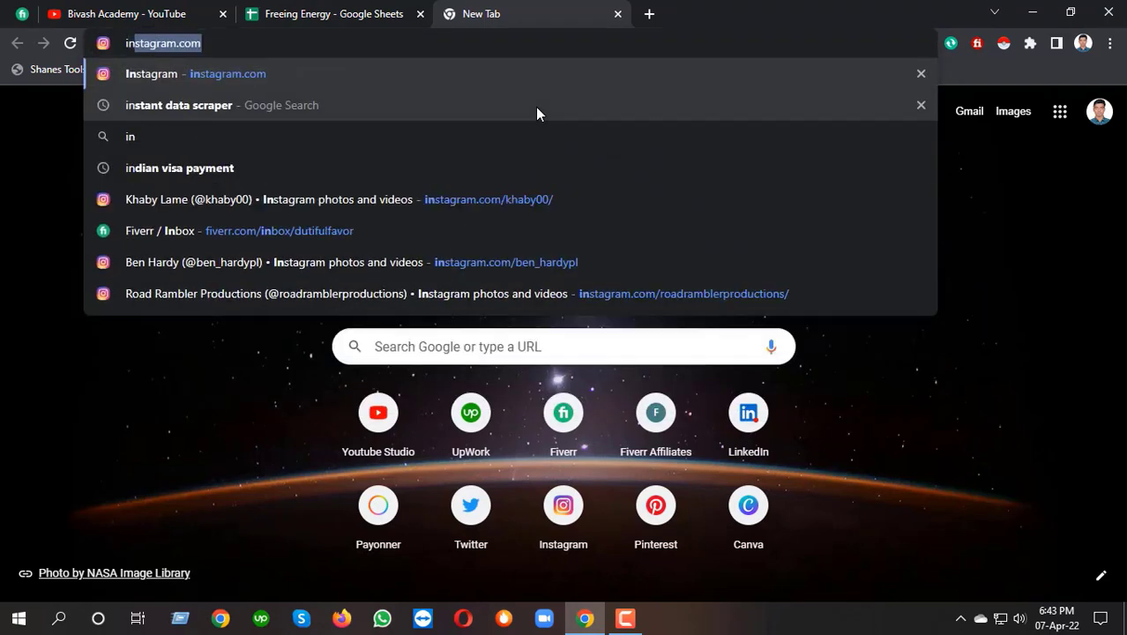
type("tan")
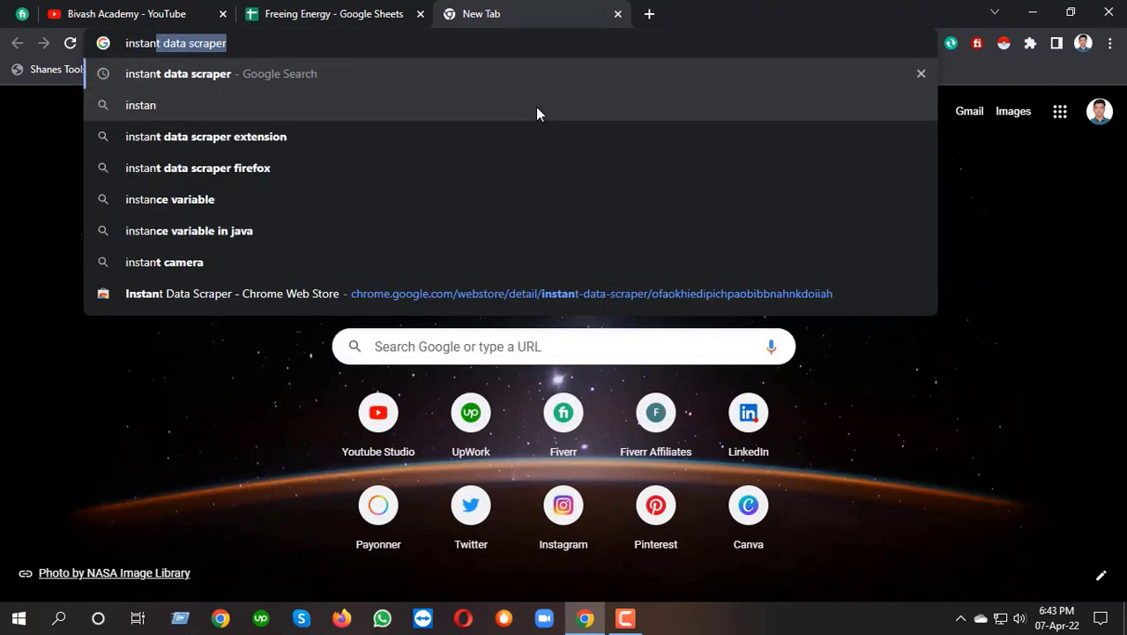
type("t data sc")
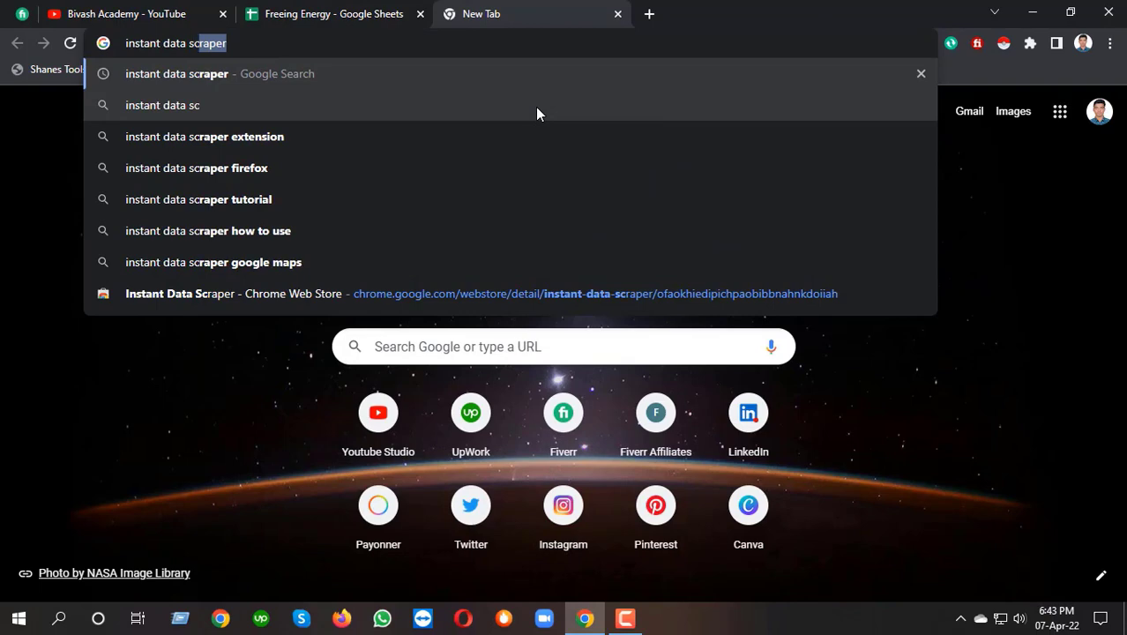
type("raper")
key("Return")
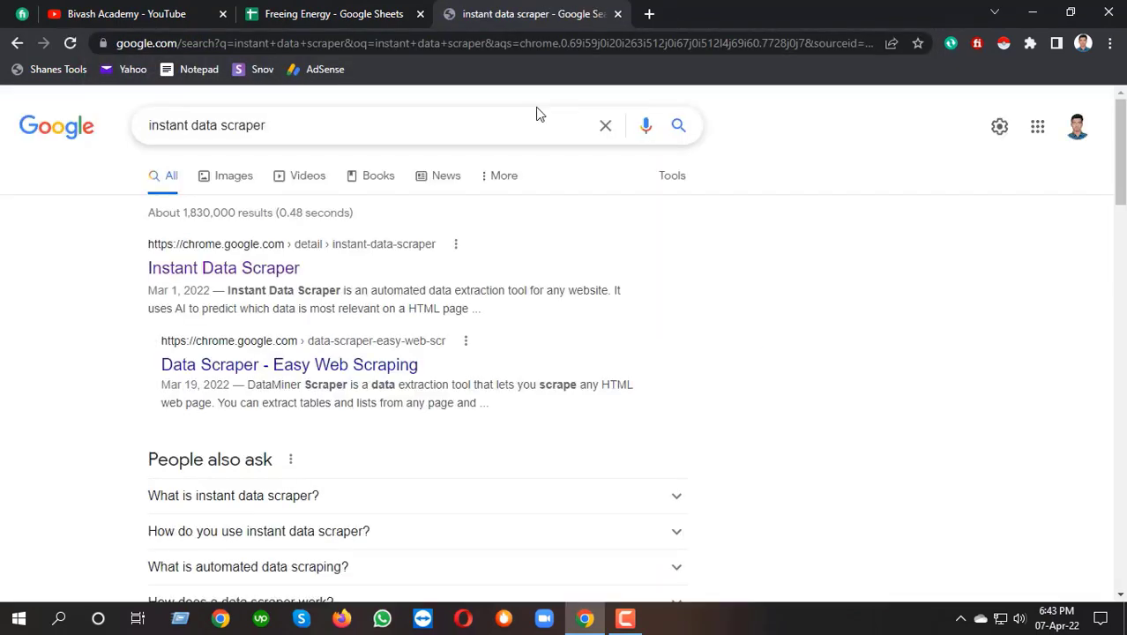
left_click(221, 268)
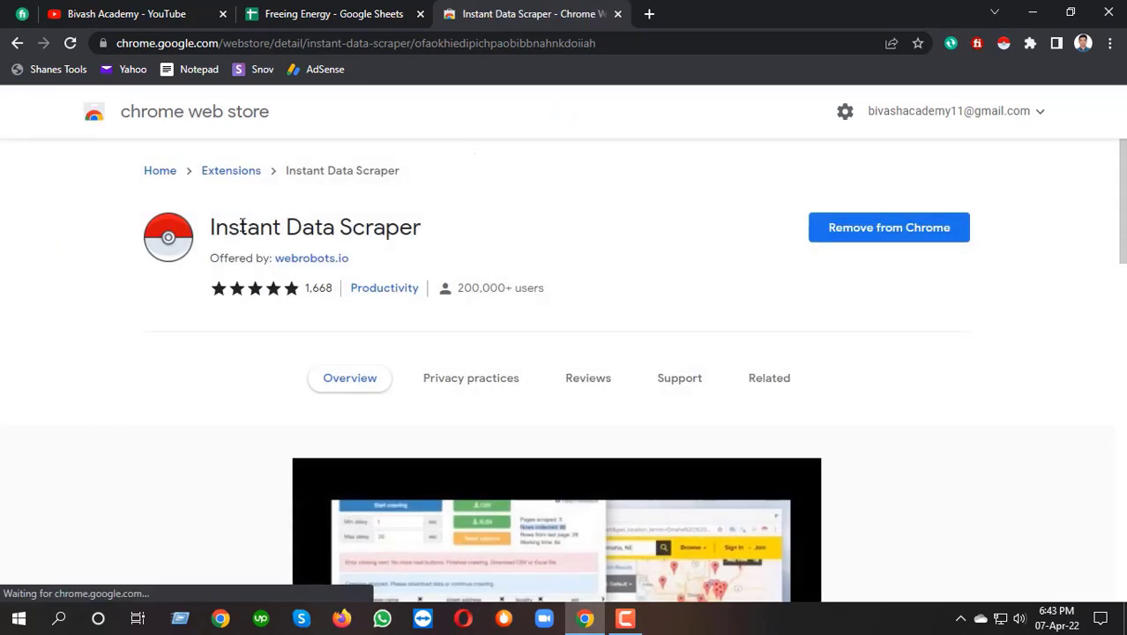
Review the Instant Data Scraper listing's title, details and user count.
left_click_drag(241, 227, 499, 232)
left_click(501, 231)
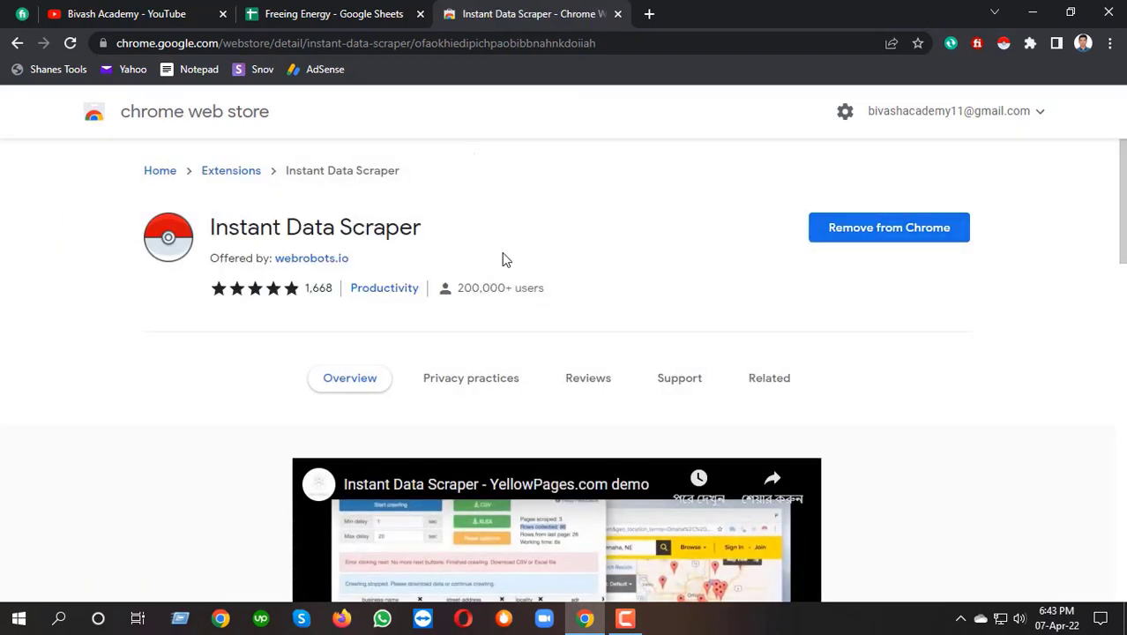
scroll(506, 259, "down", 3)
scroll(481, 234, "up", 2)
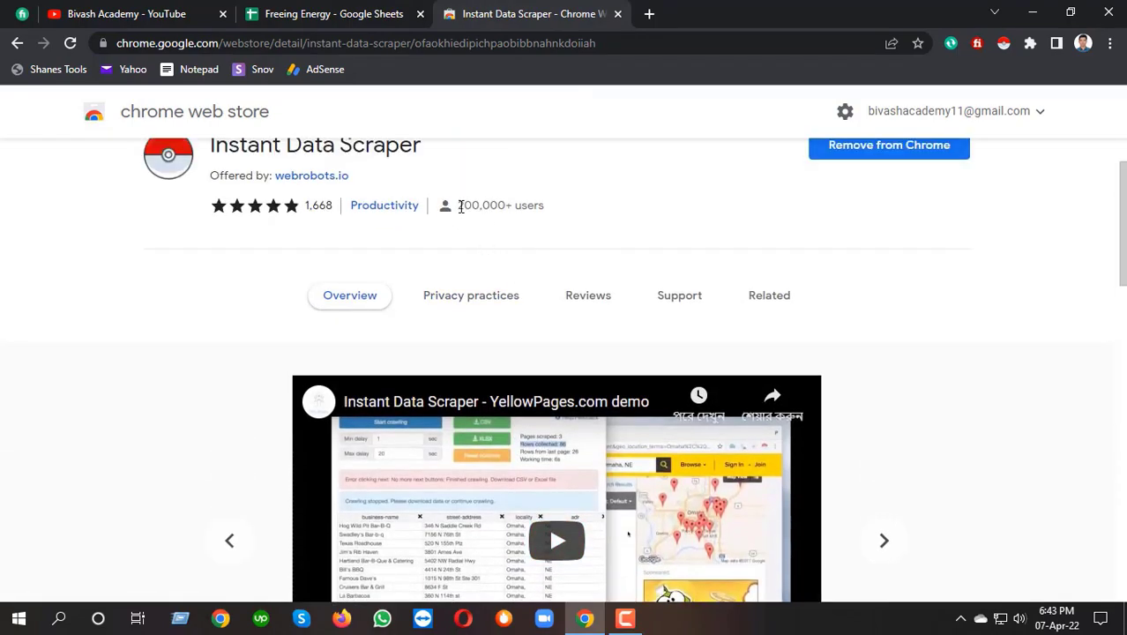
left_click_drag(458, 206, 544, 206)
left_click(654, 194)
scroll(667, 267, "down", 10)
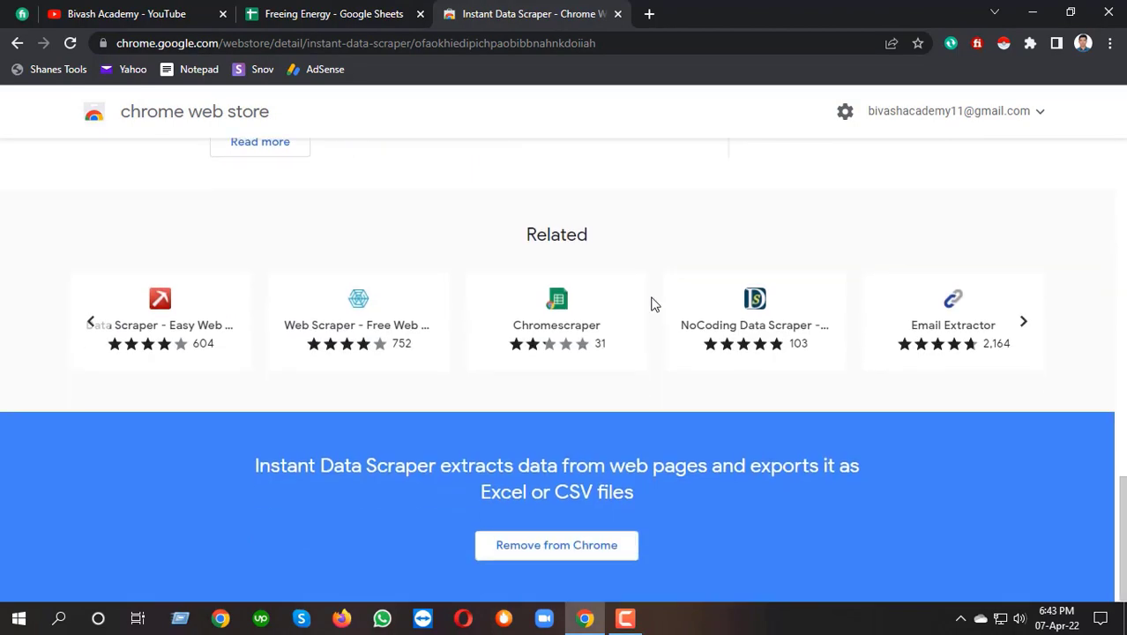
scroll(654, 303, "up", 6)
scroll(641, 295, "up", 4)
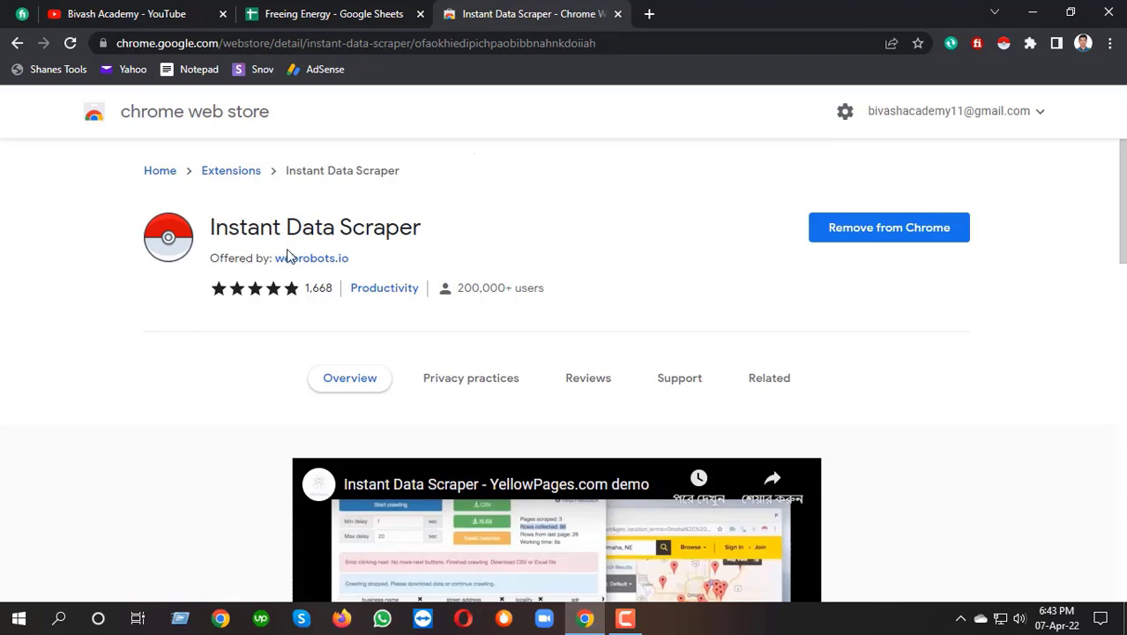
scroll(369, 245, "down", 2)
scroll(387, 256, "up", 2)
Check the 1,668 rating count, then close the Instant Data Scraper tab.
left_click_drag(305, 294, 333, 292)
left_click(320, 285)
double_click(316, 288)
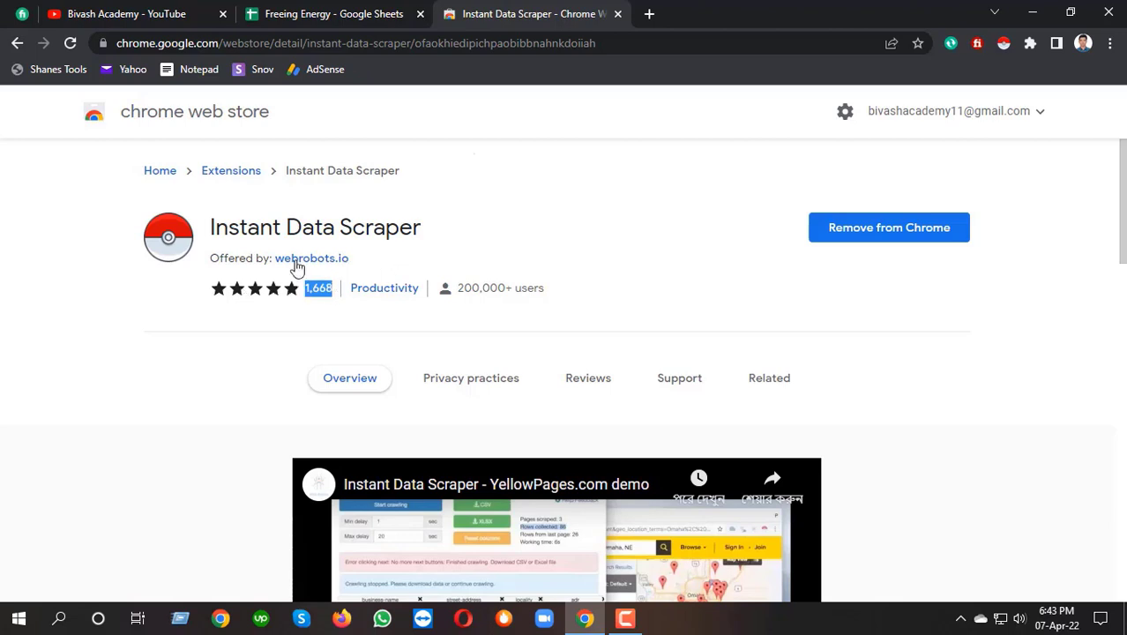
left_click(617, 14)
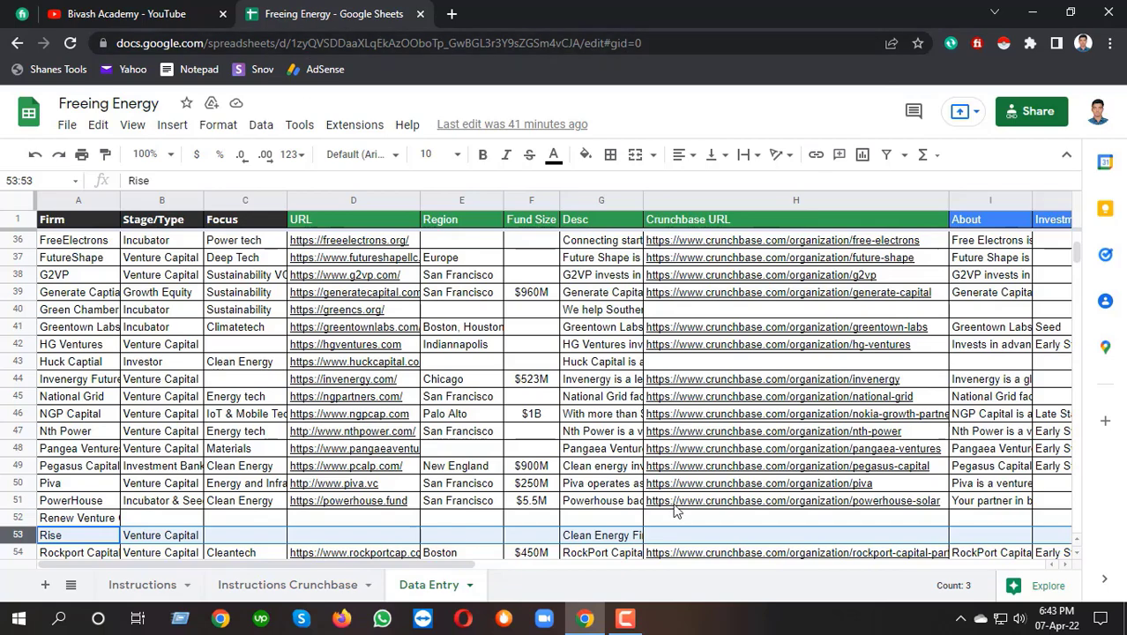
scroll(522, 445, "up", 3)
scroll(522, 446, "up", 5)
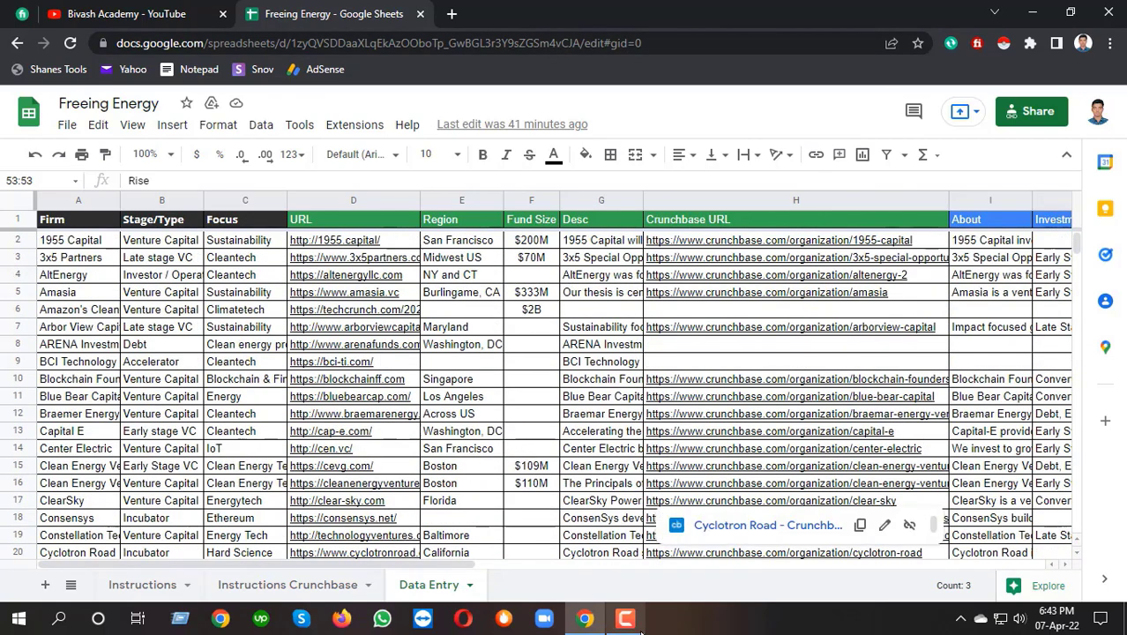
mouse_move(389, 334)
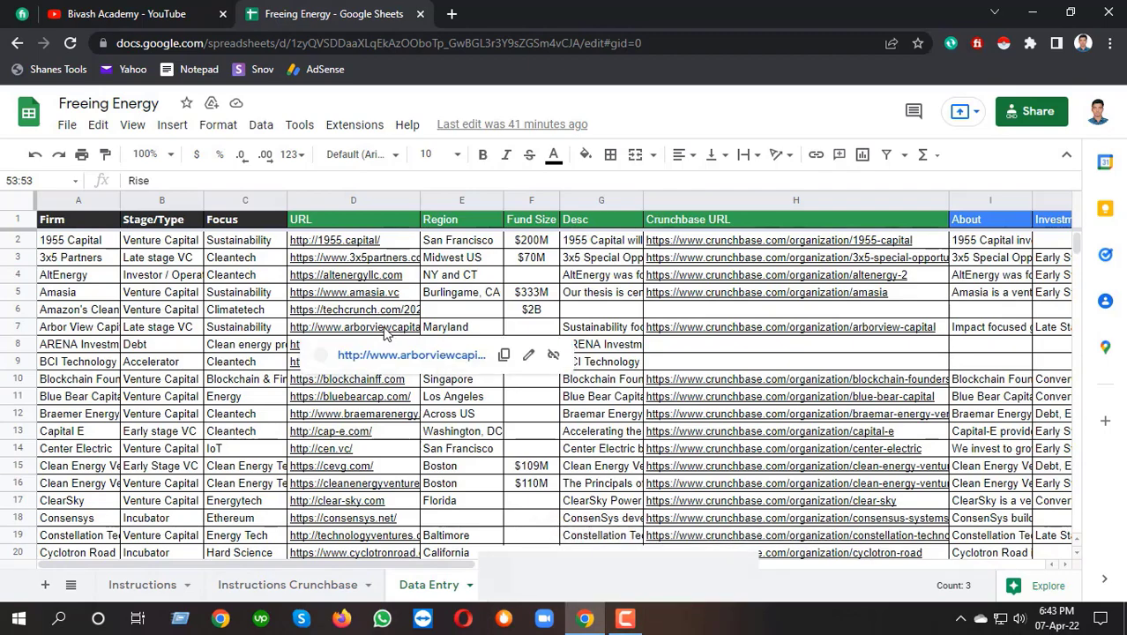